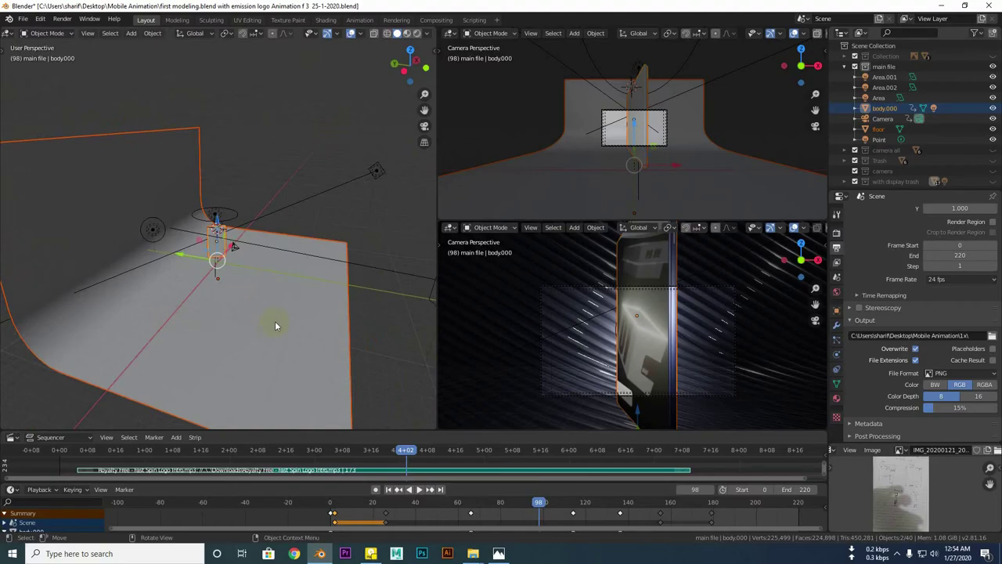
Watch the rendered phone animation in the video player, then return to the Blender phone scene
{"action": "mouse_move", "coordinate": [275, 325]}
{"action": "middle_mouse_down"}
{"action": "mouse_move", "coordinate": [207, 314]}
{"action": "mouse_move", "coordinate": [289, 308]}
{"action": "middle_mouse_up"}
{"action": "mouse_move", "coordinate": [196, 312]}
{"action": "middle_mouse_down"}
{"action": "mouse_move", "coordinate": [224, 329]}
{"action": "mouse_move", "coordinate": [309, 320]}
{"action": "mouse_move", "coordinate": [106, 326]}
{"action": "mouse_move", "coordinate": [270, 336]}
{"action": "mouse_move", "coordinate": [224, 325]}
{"action": "mouse_move", "coordinate": [233, 321]}
{"action": "mouse_move", "coordinate": [220, 326]}
{"action": "mouse_move", "coordinate": [252, 338]}
{"action": "mouse_move", "coordinate": [184, 331]}
{"action": "mouse_move", "coordinate": [211, 326]}
{"action": "mouse_move", "coordinate": [162, 315]}
{"action": "mouse_move", "coordinate": [179, 300]}
{"action": "mouse_move", "coordinate": [198, 309]}
{"action": "middle_mouse_up"}
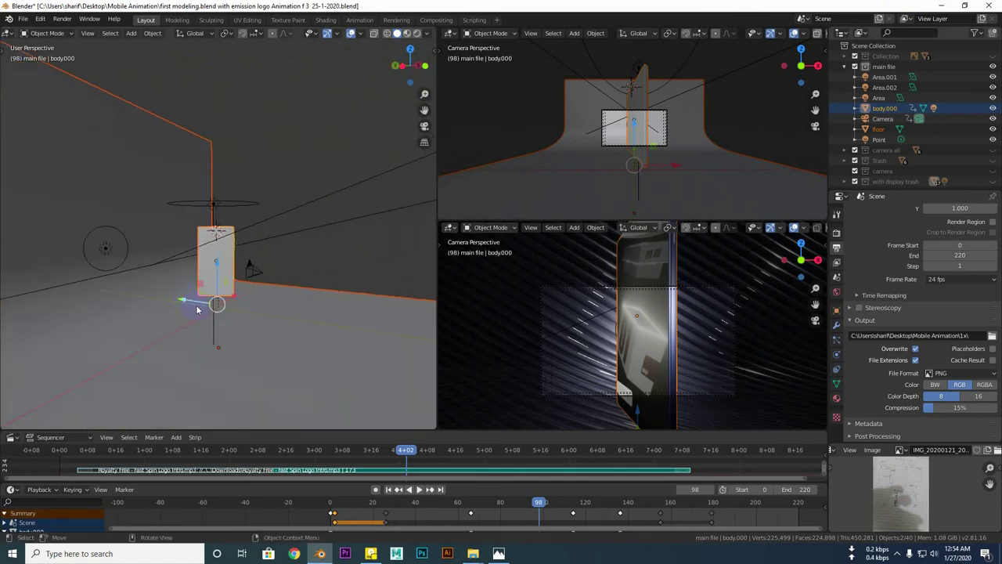
Hide the selected backdrop and phone, then undo to bring them back
{"action": "left_click", "coordinate": [436, 231]}
{"action": "mouse_move", "coordinate": [269, 291]}
{"action": "middle_mouse_down"}
{"action": "mouse_move", "coordinate": [181, 316]}
{"action": "mouse_move", "coordinate": [224, 338]}
{"action": "mouse_move", "coordinate": [201, 350]}
{"action": "middle_mouse_up"}
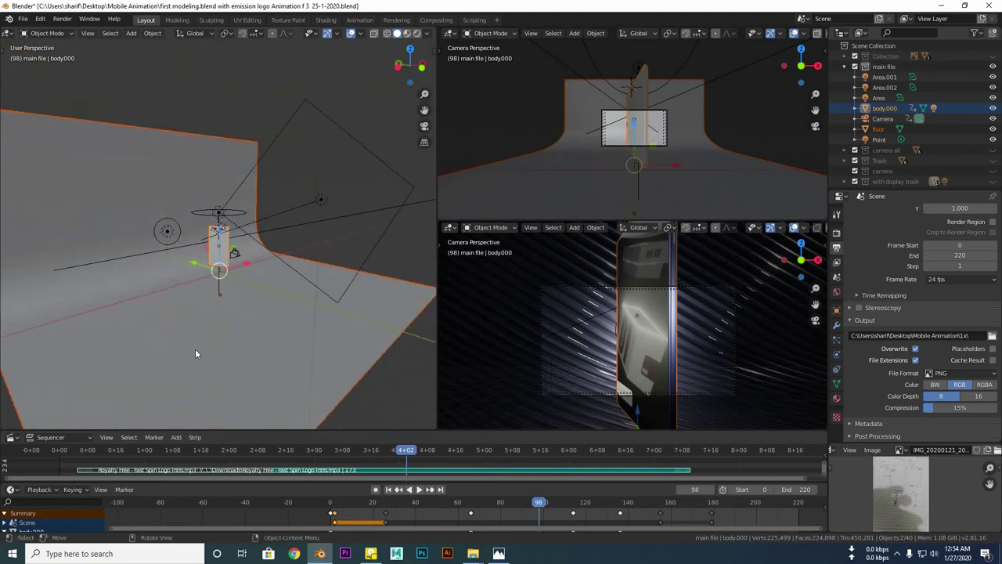
{"action": "key", "text": "h"}
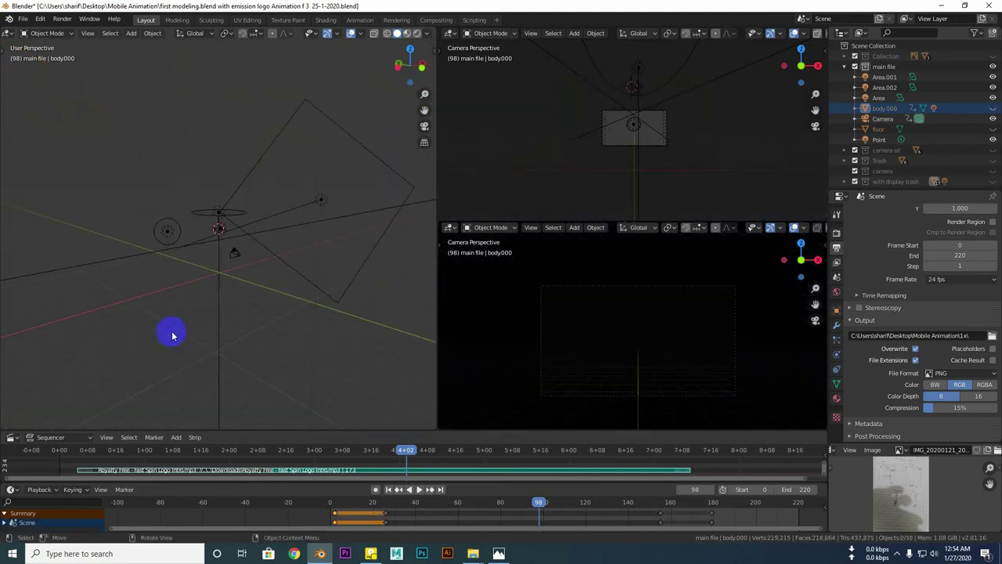
{"action": "key", "text": "ctrl+z"}
Hide only the floor backdrop, then orbit and zoom around the standalone phone and camera
{"action": "left_click", "coordinate": [253, 331]}
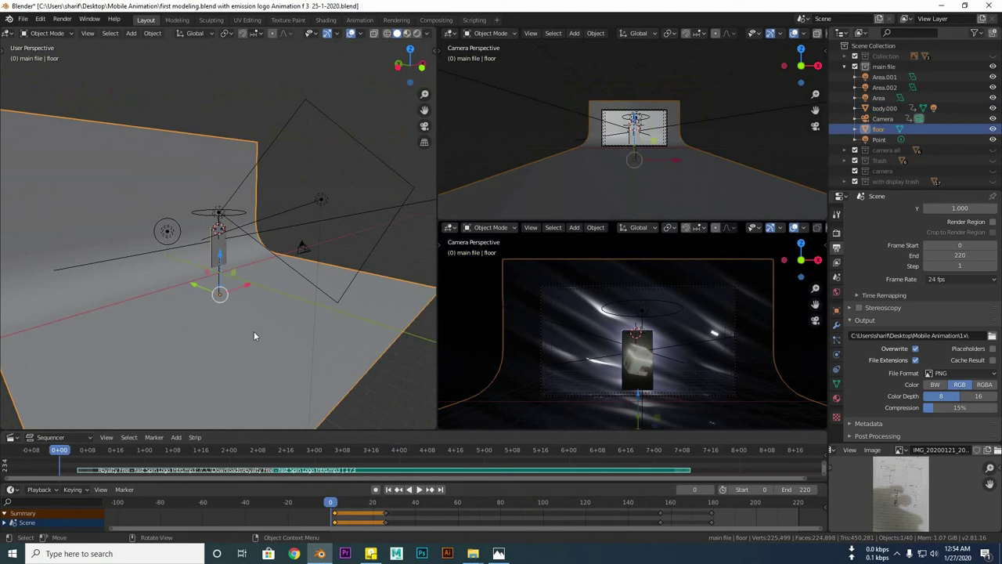
{"action": "key", "text": "h"}
{"action": "mouse_move", "coordinate": [254, 331]}
{"action": "middle_mouse_down"}
{"action": "mouse_move", "coordinate": [112, 311]}
{"action": "mouse_move", "coordinate": [264, 302]}
{"action": "mouse_move", "coordinate": [214, 315]}
{"action": "mouse_move", "coordinate": [219, 328]}
{"action": "middle_mouse_up"}
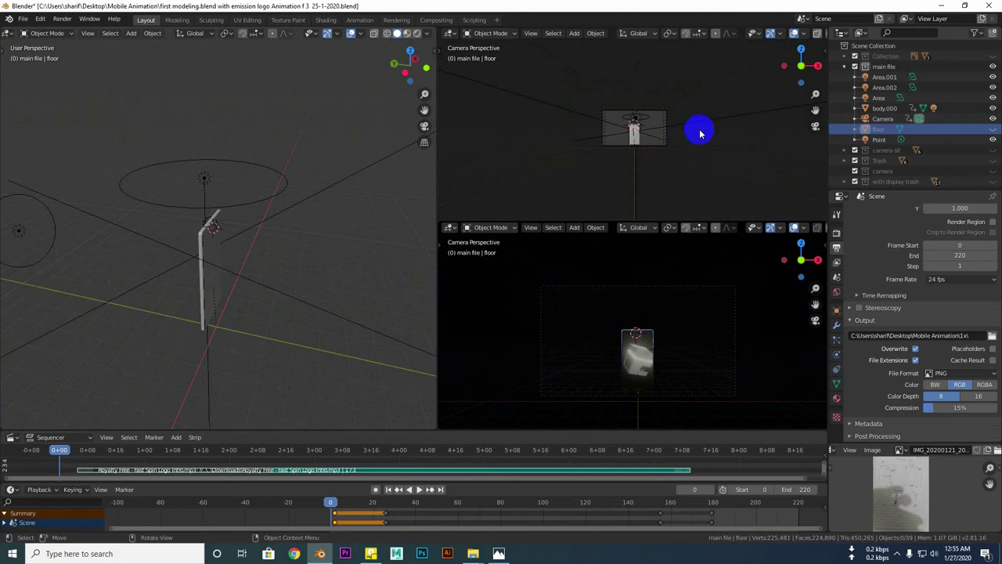
{"action": "mouse_move", "coordinate": [700, 133]}
{"action": "middle_mouse_down", "text": "ctrl"}
{"action": "mouse_move", "coordinate": [736, 152]}
{"action": "mouse_move", "coordinate": [575, 103]}
{"action": "middle_mouse_up", "text": "ctrl"}
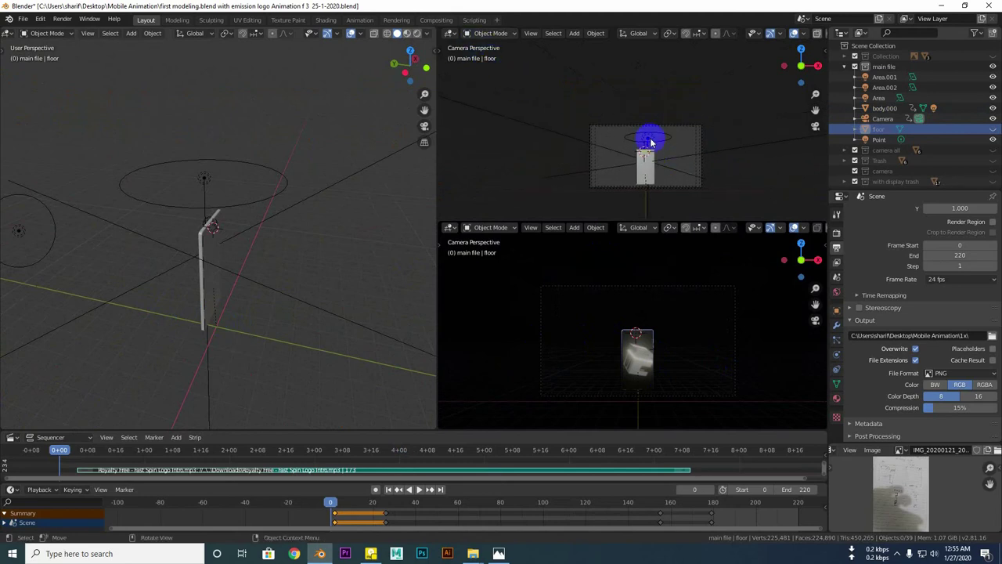
{"action": "mouse_move", "coordinate": [650, 141]}
{"action": "middle_mouse_down", "text": "ctrl"}
{"action": "mouse_move", "coordinate": [519, 157]}
{"action": "mouse_move", "coordinate": [603, 179]}
{"action": "mouse_move", "coordinate": [533, 116]}
{"action": "middle_mouse_up", "text": "ctrl"}
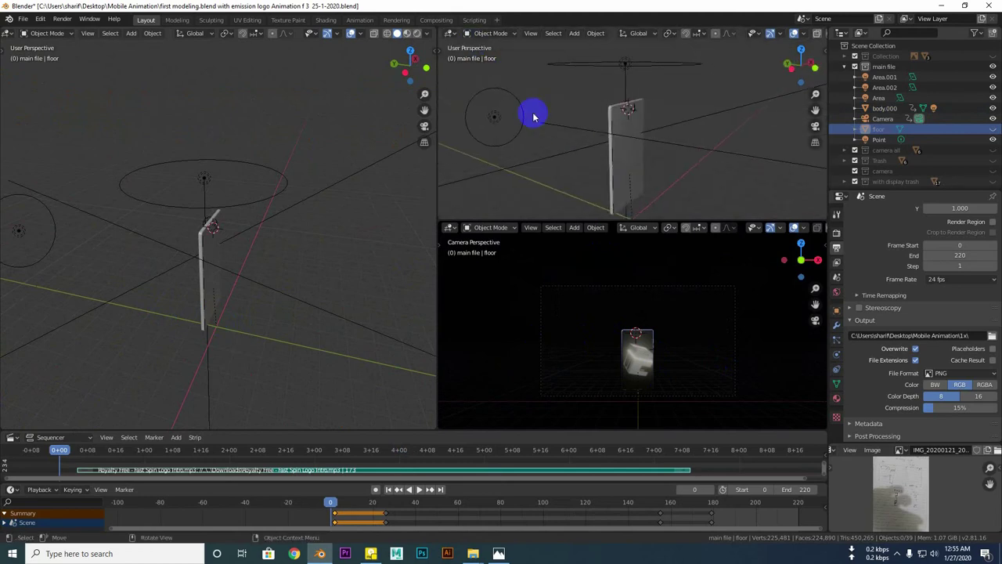
{"action": "left_click", "coordinate": [450, 32]}
Turn the top-right area into the Shader Editor with all material nodes framed
{"action": "left_click", "coordinate": [452, 35]}
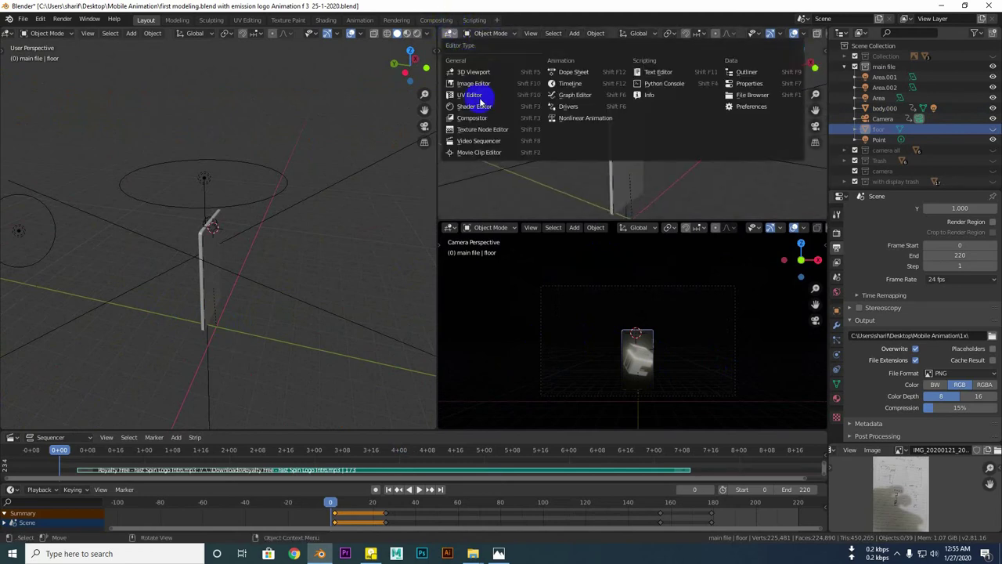
{"action": "left_click", "coordinate": [475, 106]}
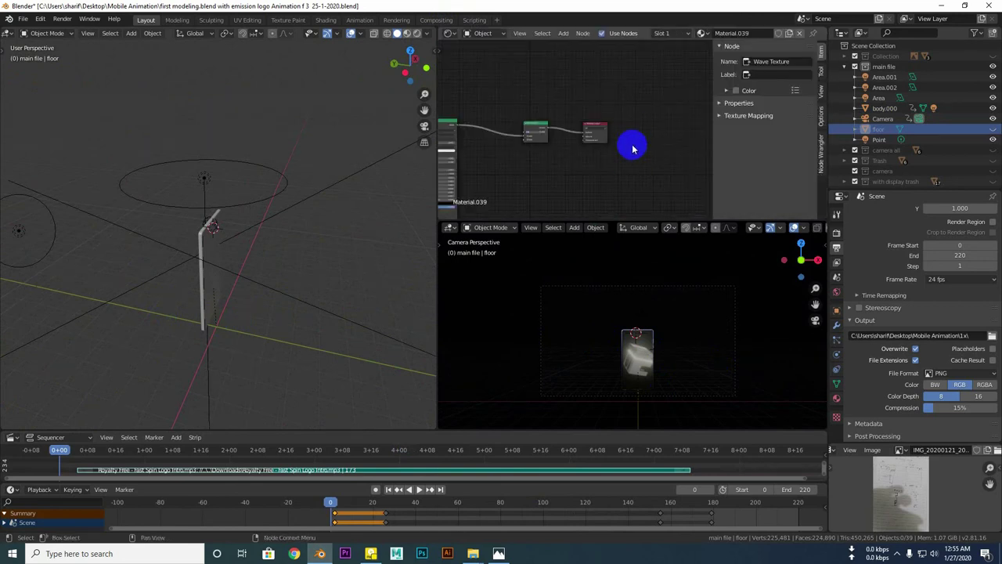
{"action": "key", "text": "Home"}
Switch the viewport to Material Preview, orbit around the phone, then minimize Blender
{"action": "mouse_move", "coordinate": [291, 340]}
{"action": "middle_mouse_down"}
{"action": "mouse_move", "coordinate": [263, 315]}
{"action": "mouse_move", "coordinate": [229, 324]}
{"action": "mouse_move", "coordinate": [284, 324]}
{"action": "mouse_move", "coordinate": [250, 268]}
{"action": "mouse_move", "coordinate": [223, 296]}
{"action": "mouse_move", "coordinate": [274, 282]}
{"action": "middle_mouse_up"}
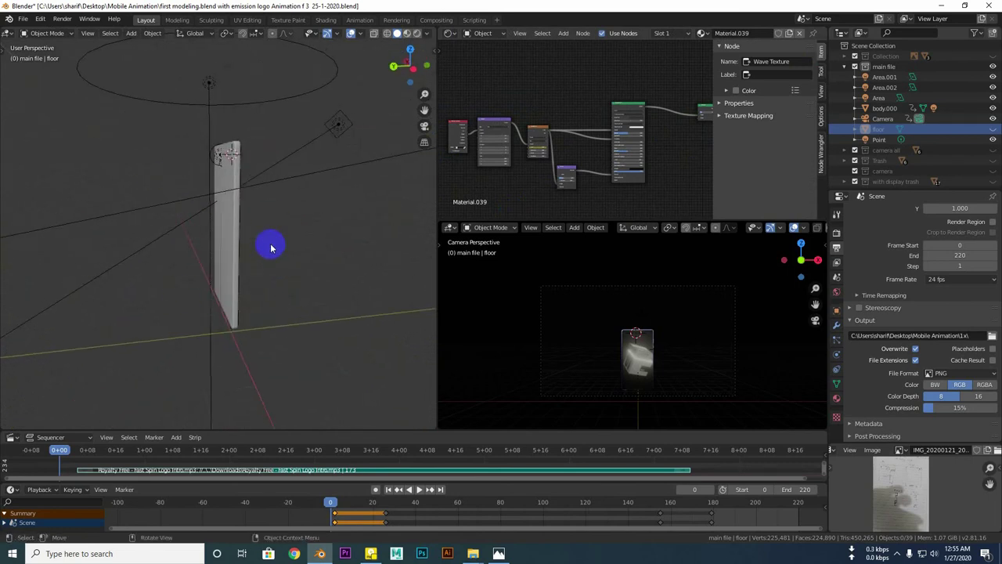
{"action": "left_click", "coordinate": [406, 35]}
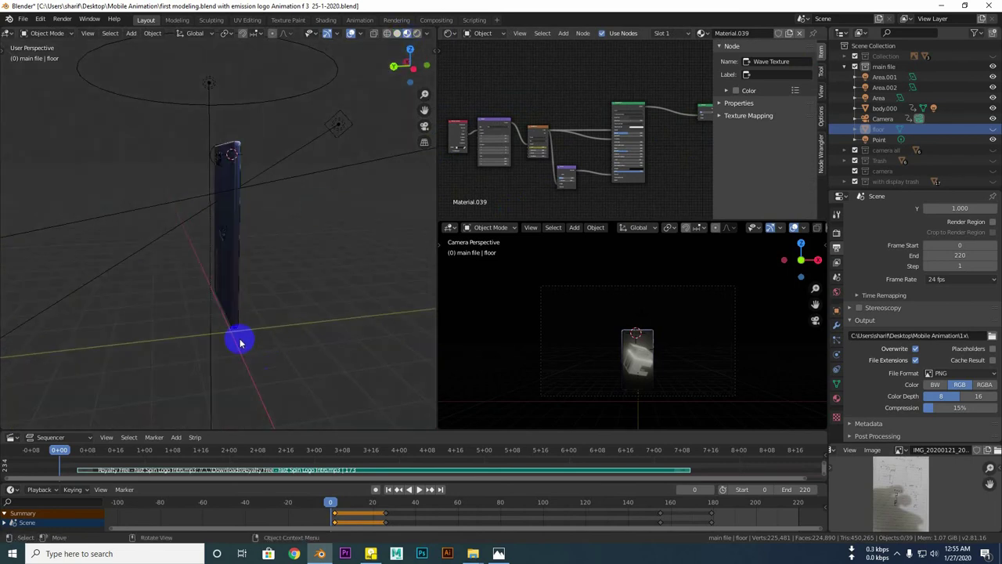
{"action": "mouse_move", "coordinate": [239, 339]}
{"action": "middle_mouse_down"}
{"action": "mouse_move", "coordinate": [286, 242]}
{"action": "mouse_move", "coordinate": [290, 275]}
{"action": "mouse_move", "coordinate": [224, 287]}
{"action": "mouse_move", "coordinate": [167, 271]}
{"action": "mouse_move", "coordinate": [279, 284]}
{"action": "mouse_move", "coordinate": [251, 298]}
{"action": "mouse_move", "coordinate": [378, 273]}
{"action": "mouse_move", "coordinate": [209, 287]}
{"action": "mouse_move", "coordinate": [292, 342]}
{"action": "mouse_move", "coordinate": [291, 268]}
{"action": "mouse_move", "coordinate": [290, 287]}
{"action": "mouse_move", "coordinate": [223, 271]}
{"action": "mouse_move", "coordinate": [290, 286]}
{"action": "mouse_move", "coordinate": [232, 307]}
{"action": "middle_mouse_up"}
{"action": "mouse_move", "coordinate": [222, 233]}
{"action": "middle_mouse_down"}
{"action": "mouse_move", "coordinate": [242, 201]}
{"action": "mouse_move", "coordinate": [278, 336]}
{"action": "mouse_move", "coordinate": [248, 286]}
{"action": "mouse_move", "coordinate": [208, 309]}
{"action": "mouse_move", "coordinate": [237, 332]}
{"action": "mouse_move", "coordinate": [219, 329]}
{"action": "mouse_move", "coordinate": [178, 274]}
{"action": "middle_mouse_up"}
{"action": "mouse_move", "coordinate": [273, 357]}
{"action": "middle_mouse_down"}
{"action": "mouse_move", "coordinate": [255, 343]}
{"action": "mouse_move", "coordinate": [249, 362]}
{"action": "middle_mouse_up"}
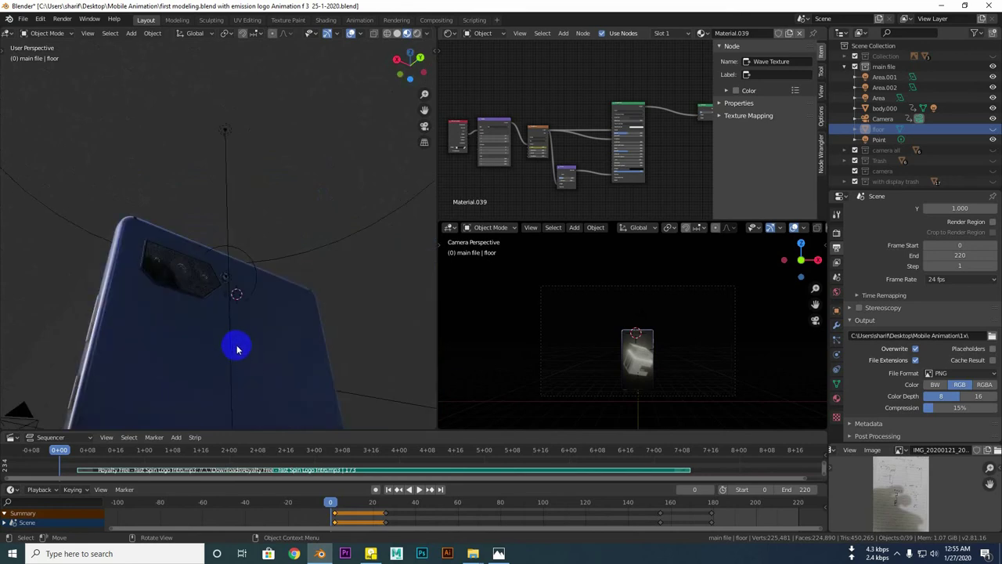
{"action": "left_click", "coordinate": [940, 6]}
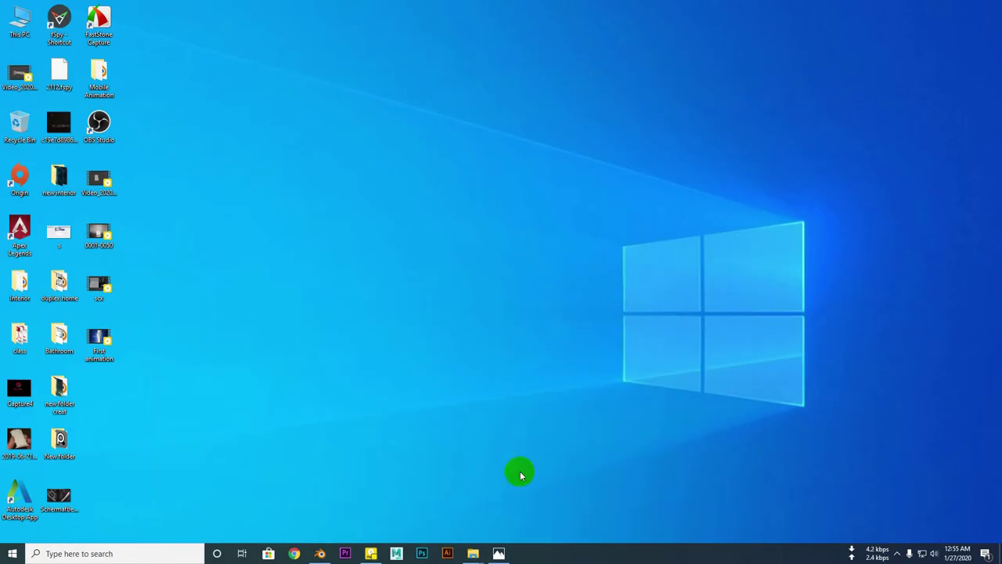
View the whole phone sketch IMG_20200121_204508.jpg in Photos, then go back to Blender
{"action": "left_click", "coordinate": [502, 554]}
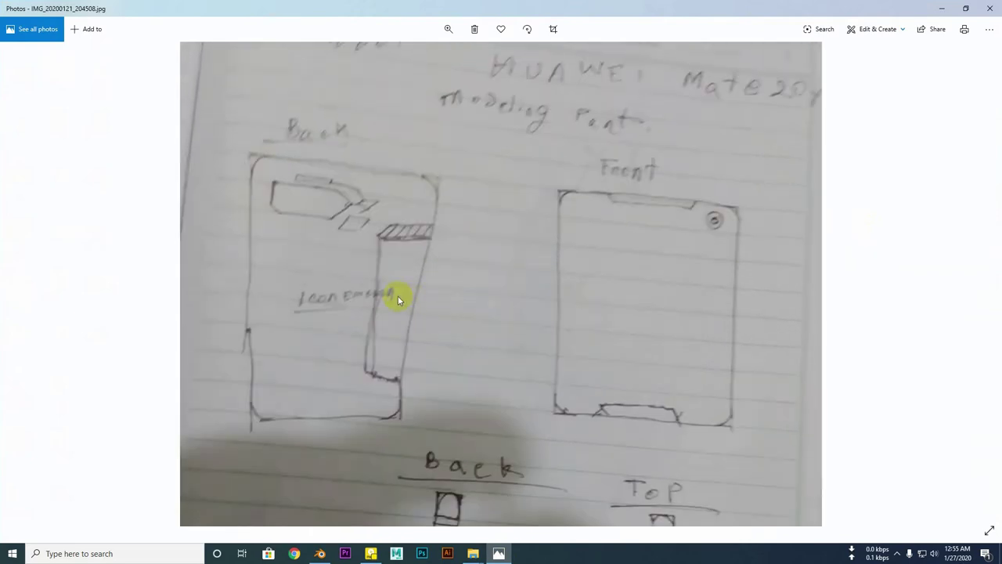
{"action": "left_click", "coordinate": [474, 360]}
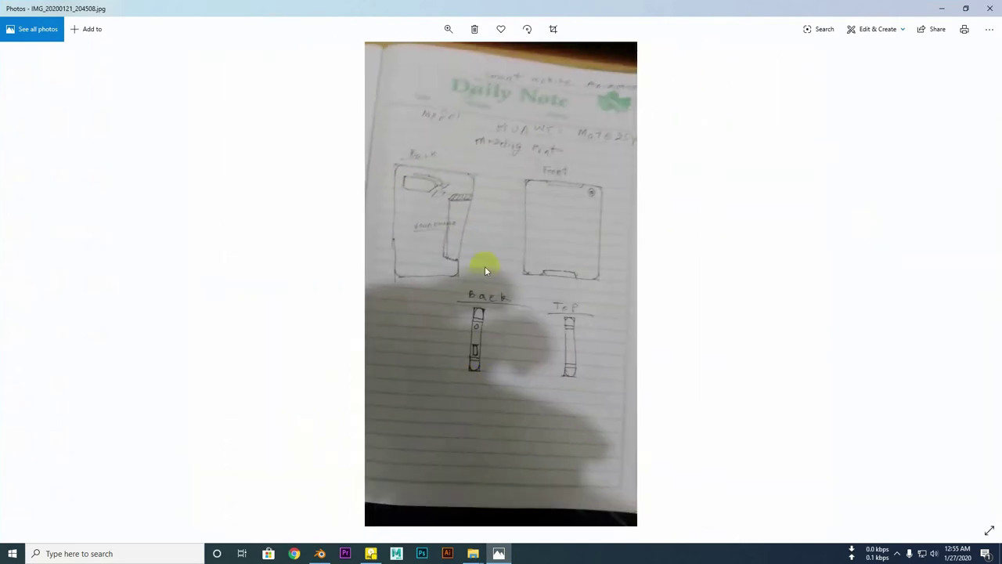
{"action": "left_click", "coordinate": [941, 8]}
{"action": "left_click", "coordinate": [321, 553]}
{"action": "mouse_move", "coordinate": [385, 212]}
{"action": "middle_mouse_down"}
{"action": "mouse_move", "coordinate": [222, 372]}
{"action": "mouse_move", "coordinate": [235, 368]}
{"action": "middle_mouse_up"}
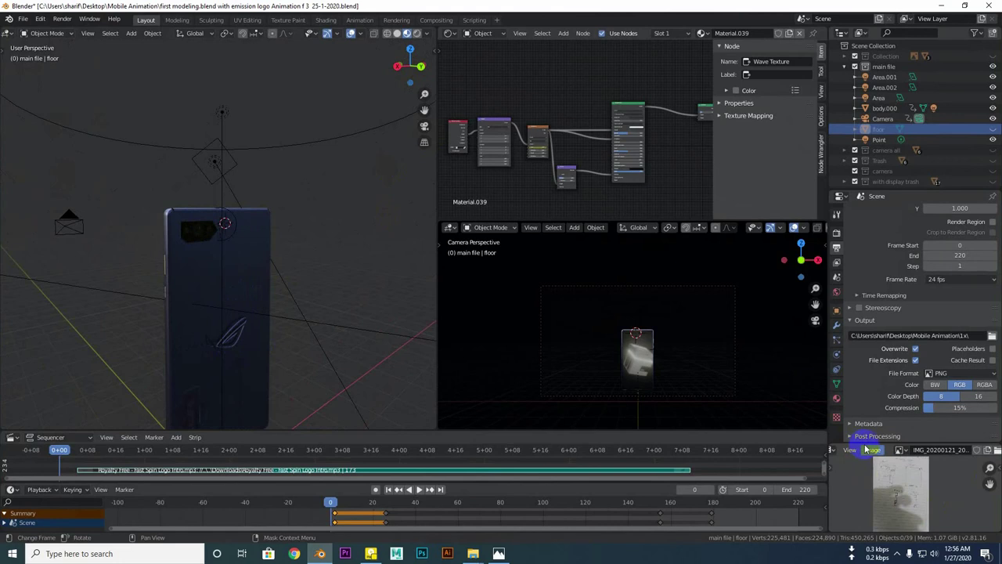
Enlarge the reference image panel, zoom and pan to the phone's back drawing, and orbit the model
{"action": "left_click_drag", "start_coordinate": [862, 422], "coordinate": [861, 380]}
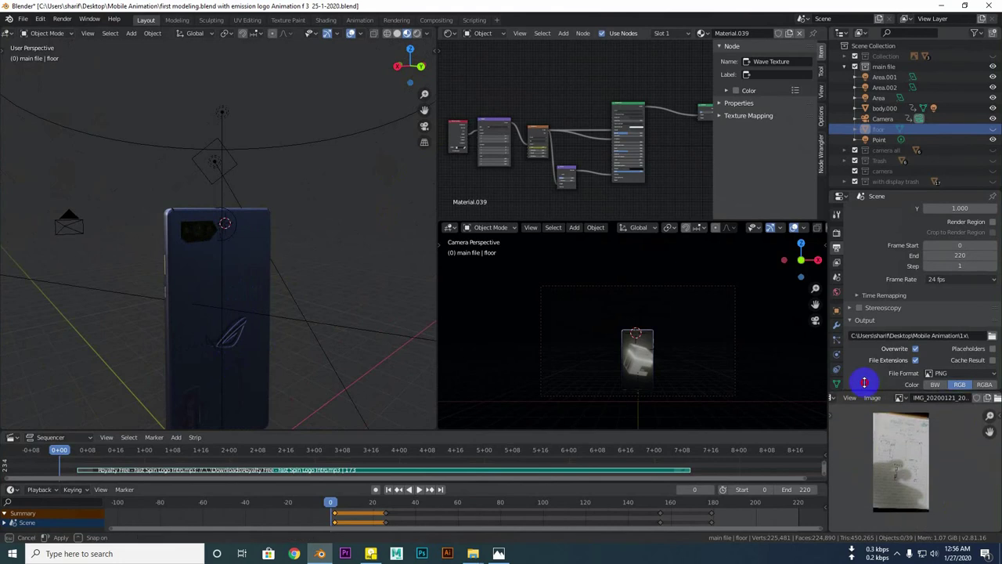
{"action": "scroll", "coordinate": [901, 446], "scroll_direction": "up", "scroll_amount": 3}
{"action": "middle_click_drag", "start_coordinate": [904, 454], "coordinate": [924, 476]}
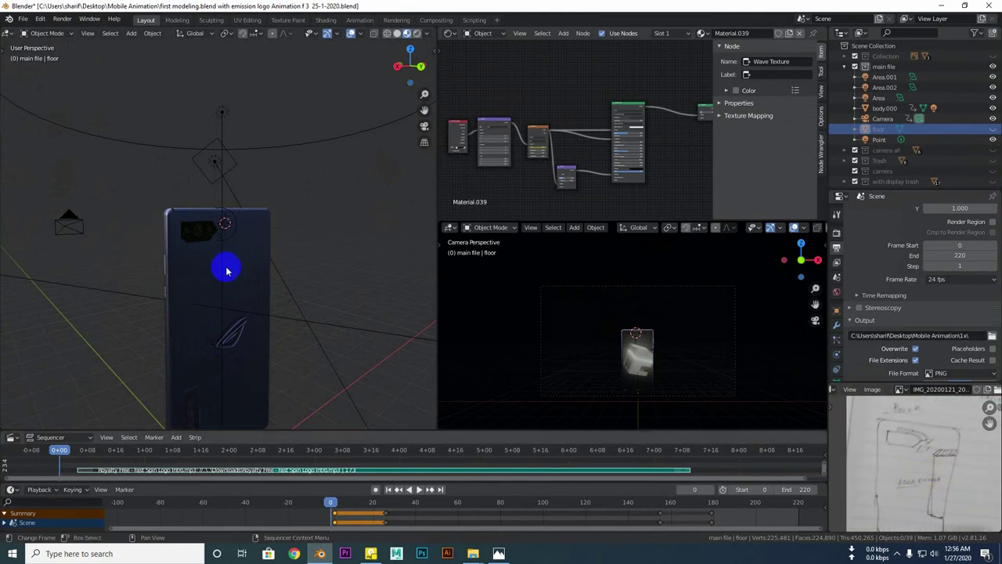
{"action": "mouse_move", "coordinate": [225, 269]}
{"action": "middle_mouse_down"}
{"action": "mouse_move", "coordinate": [308, 313]}
{"action": "mouse_move", "coordinate": [320, 353]}
{"action": "mouse_move", "coordinate": [263, 353]}
{"action": "mouse_move", "coordinate": [315, 284]}
{"action": "mouse_move", "coordinate": [186, 309]}
{"action": "mouse_move", "coordinate": [263, 322]}
{"action": "mouse_move", "coordinate": [161, 320]}
{"action": "mouse_move", "coordinate": [271, 340]}
{"action": "mouse_move", "coordinate": [273, 212]}
{"action": "mouse_move", "coordinate": [201, 344]}
{"action": "mouse_move", "coordinate": [175, 300]}
{"action": "mouse_move", "coordinate": [239, 300]}
{"action": "mouse_move", "coordinate": [186, 286]}
{"action": "mouse_move", "coordinate": [271, 310]}
{"action": "mouse_move", "coordinate": [186, 314]}
{"action": "mouse_move", "coordinate": [186, 298]}
{"action": "mouse_move", "coordinate": [226, 284]}
{"action": "mouse_move", "coordinate": [264, 293]}
{"action": "mouse_move", "coordinate": [188, 260]}
{"action": "mouse_move", "coordinate": [146, 266]}
{"action": "mouse_move", "coordinate": [123, 313]}
{"action": "mouse_move", "coordinate": [77, 326]}
{"action": "mouse_move", "coordinate": [193, 275]}
{"action": "mouse_move", "coordinate": [328, 264]}
{"action": "mouse_move", "coordinate": [363, 302]}
{"action": "mouse_move", "coordinate": [208, 277]}
{"action": "mouse_move", "coordinate": [130, 239]}
{"action": "mouse_move", "coordinate": [117, 286]}
{"action": "mouse_move", "coordinate": [73, 287]}
{"action": "mouse_move", "coordinate": [220, 332]}
{"action": "mouse_move", "coordinate": [168, 308]}
{"action": "mouse_move", "coordinate": [271, 308]}
{"action": "mouse_move", "coordinate": [161, 298]}
{"action": "mouse_move", "coordinate": [126, 304]}
{"action": "mouse_move", "coordinate": [237, 318]}
{"action": "mouse_move", "coordinate": [98, 328]}
{"action": "mouse_move", "coordinate": [9, 308]}
{"action": "mouse_move", "coordinate": [151, 321]}
{"action": "mouse_move", "coordinate": [164, 309]}
{"action": "mouse_move", "coordinate": [289, 329]}
{"action": "middle_mouse_up"}
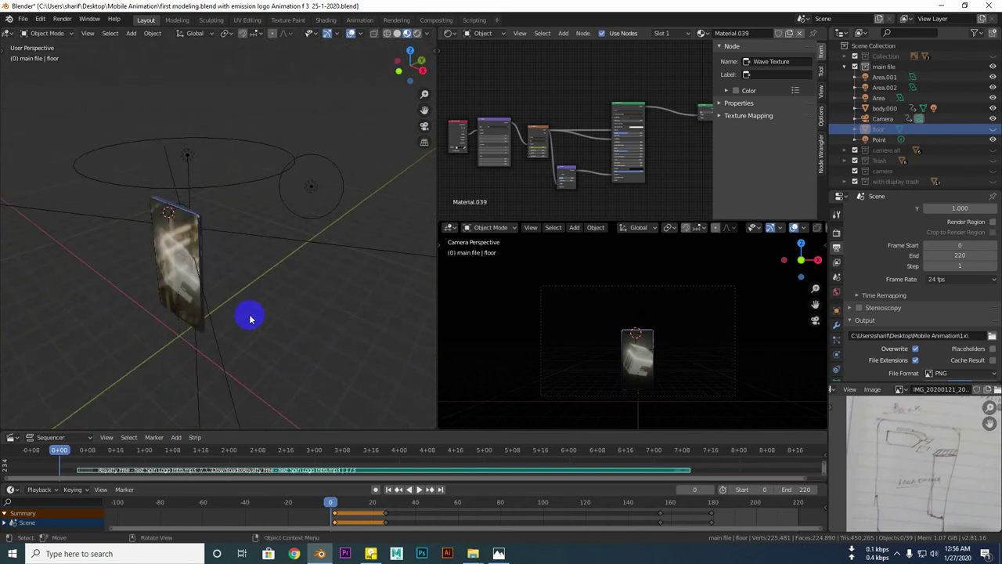
{"action": "mouse_move", "coordinate": [244, 308]}
{"action": "middle_mouse_down"}
{"action": "mouse_move", "coordinate": [96, 321]}
{"action": "mouse_move", "coordinate": [232, 327]}
{"action": "mouse_move", "coordinate": [188, 315]}
{"action": "mouse_move", "coordinate": [116, 321]}
{"action": "mouse_move", "coordinate": [214, 313]}
{"action": "mouse_move", "coordinate": [226, 318]}
{"action": "mouse_move", "coordinate": [101, 313]}
{"action": "mouse_move", "coordinate": [209, 302]}
{"action": "mouse_move", "coordinate": [105, 308]}
{"action": "mouse_move", "coordinate": [218, 325]}
{"action": "mouse_move", "coordinate": [203, 313]}
{"action": "mouse_move", "coordinate": [253, 328]}
{"action": "mouse_move", "coordinate": [157, 347]}
{"action": "mouse_move", "coordinate": [243, 346]}
{"action": "middle_mouse_up"}
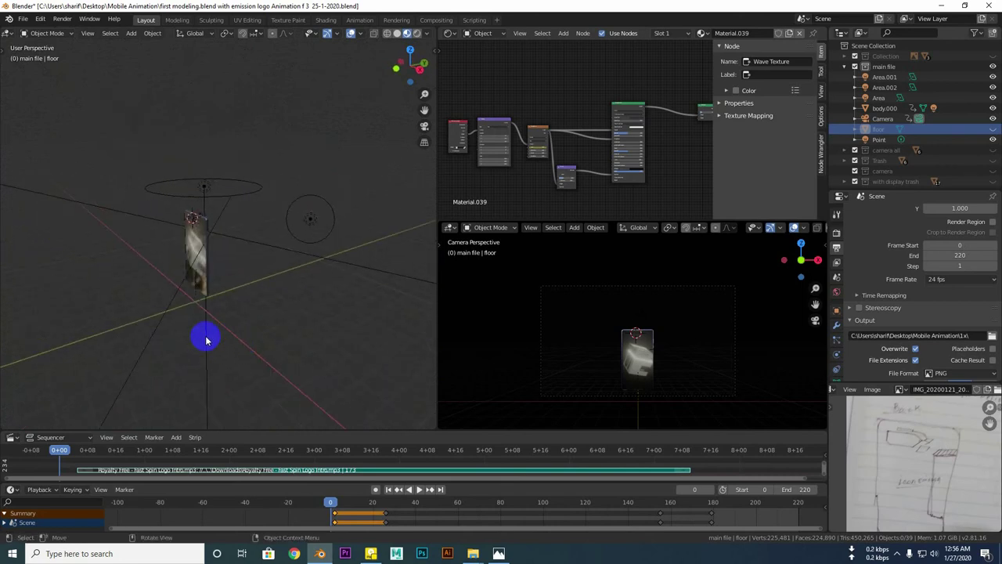
{"action": "mouse_move", "coordinate": [240, 324]}
{"action": "middle_mouse_down"}
{"action": "mouse_move", "coordinate": [105, 329]}
{"action": "mouse_move", "coordinate": [242, 329]}
{"action": "mouse_move", "coordinate": [242, 347]}
{"action": "mouse_move", "coordinate": [152, 343]}
{"action": "mouse_move", "coordinate": [253, 340]}
{"action": "mouse_move", "coordinate": [224, 313]}
{"action": "mouse_move", "coordinate": [263, 336]}
{"action": "mouse_move", "coordinate": [139, 338]}
{"action": "mouse_move", "coordinate": [227, 335]}
{"action": "mouse_move", "coordinate": [180, 334]}
{"action": "mouse_move", "coordinate": [134, 316]}
{"action": "mouse_move", "coordinate": [262, 336]}
{"action": "mouse_move", "coordinate": [103, 331]}
{"action": "mouse_move", "coordinate": [261, 353]}
{"action": "mouse_move", "coordinate": [173, 351]}
{"action": "mouse_move", "coordinate": [206, 340]}
{"action": "mouse_move", "coordinate": [258, 347]}
{"action": "mouse_move", "coordinate": [200, 270]}
{"action": "middle_mouse_up"}
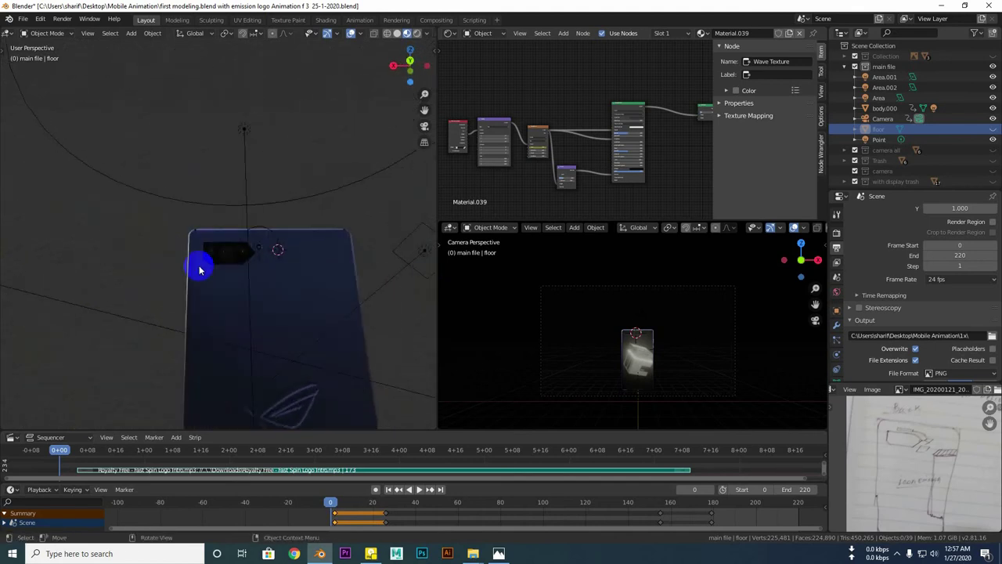
{"action": "scroll", "coordinate": [200, 270], "scroll_direction": "up", "scroll_amount": 2}
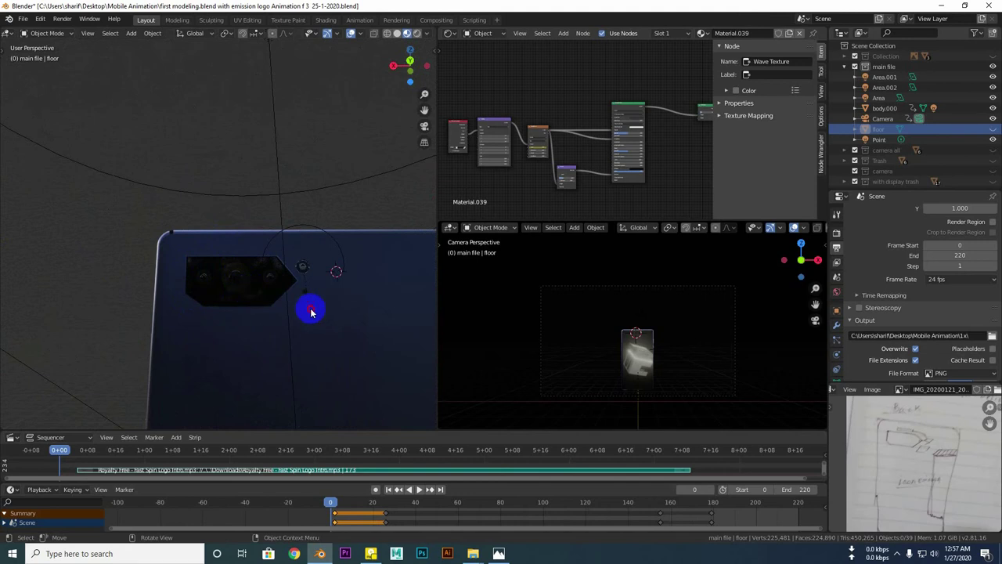
{"action": "left_click", "coordinate": [233, 290]}
{"action": "key", "text": "Tab"}
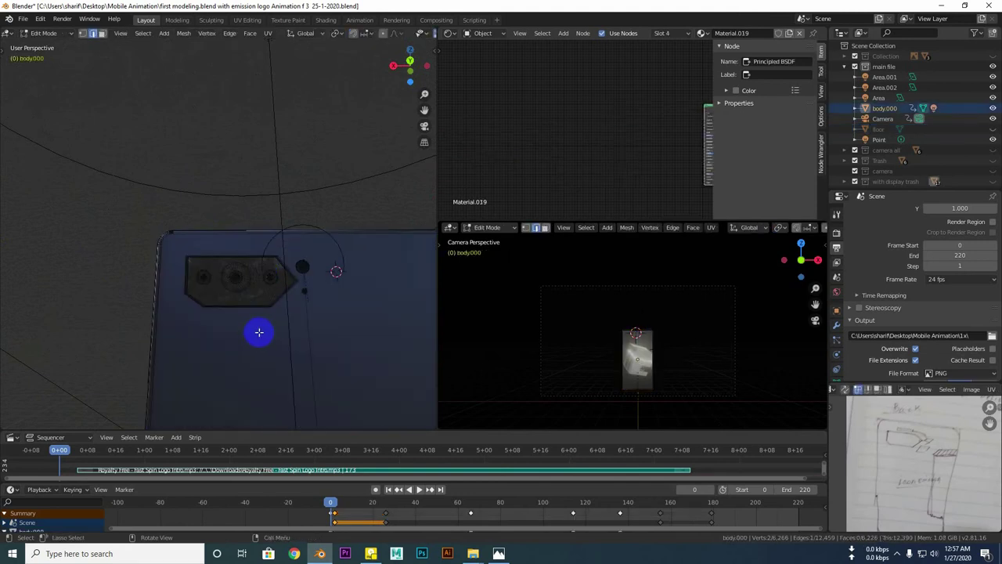
{"action": "scroll", "coordinate": [259, 332], "scroll_direction": "up", "scroll_amount": 3}
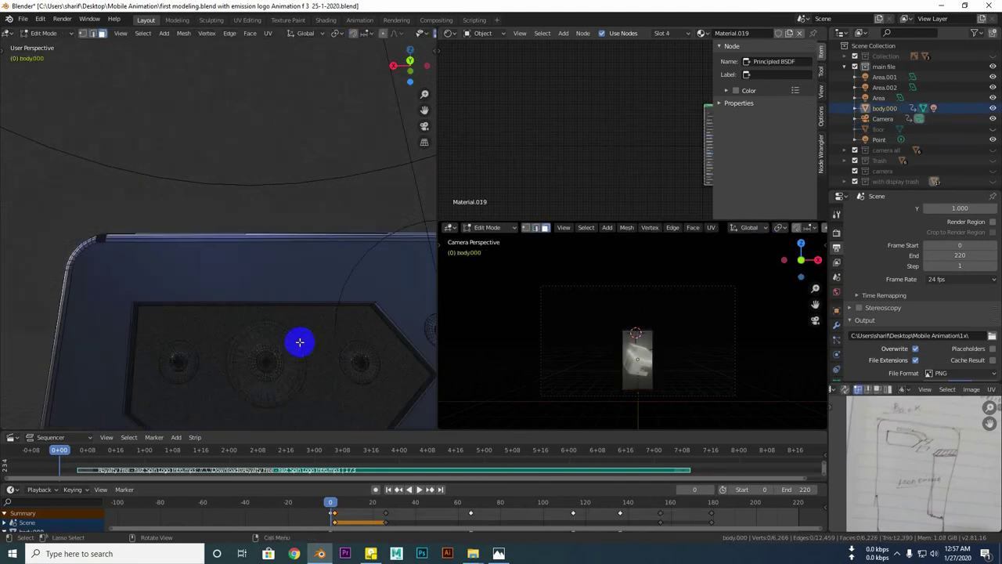
{"action": "left_click", "coordinate": [300, 342]}
{"action": "scroll", "coordinate": [290, 347], "scroll_direction": "down", "scroll_amount": 3}
{"action": "scroll", "coordinate": [269, 324], "scroll_direction": "up", "scroll_amount": 3}
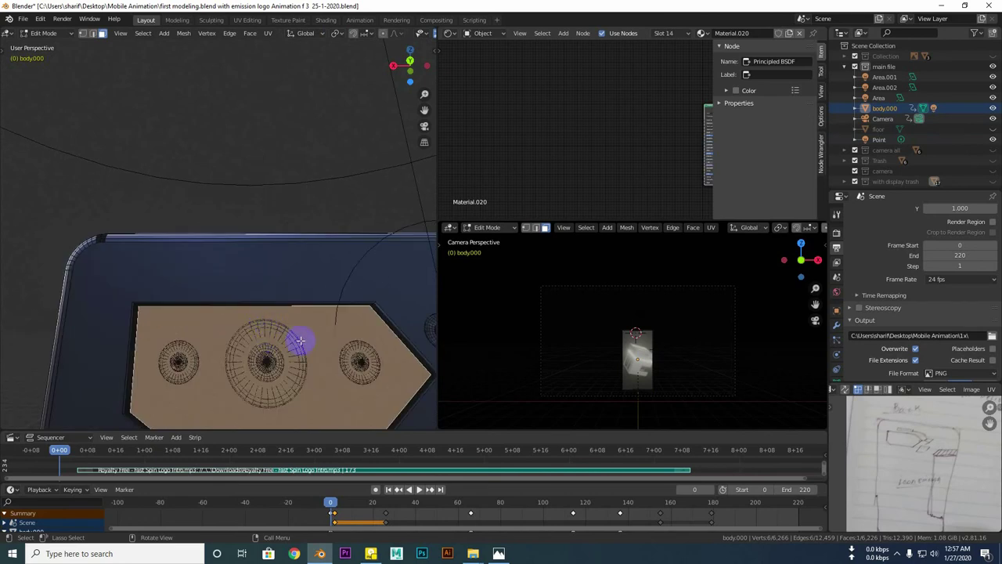
{"action": "scroll", "coordinate": [300, 342], "scroll_direction": "down", "scroll_amount": 3}
{"action": "mouse_move", "coordinate": [261, 351]}
{"action": "middle_mouse_down"}
{"action": "mouse_move", "coordinate": [315, 313]}
{"action": "mouse_move", "coordinate": [247, 311]}
{"action": "middle_mouse_up"}
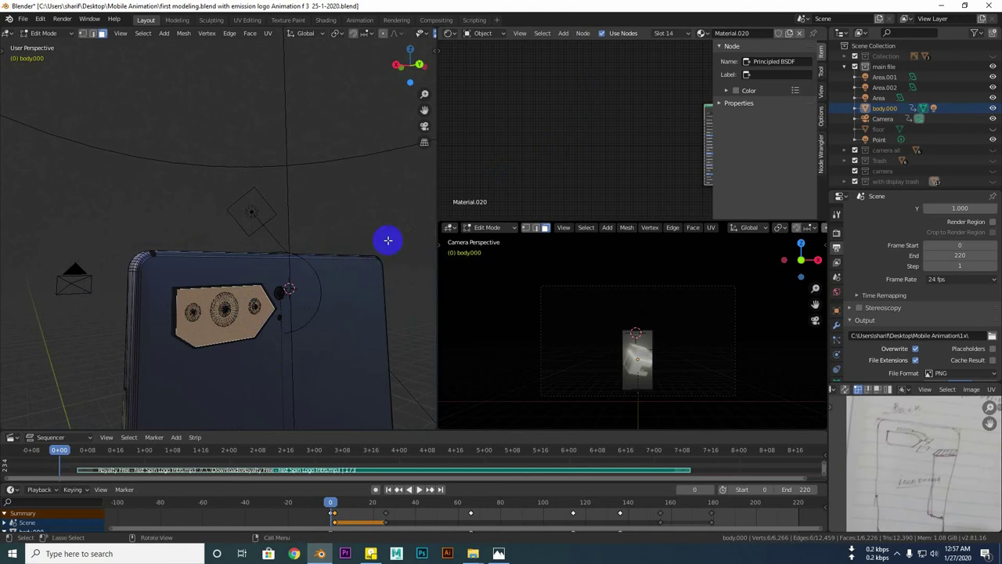
{"action": "key", "text": "Home"}
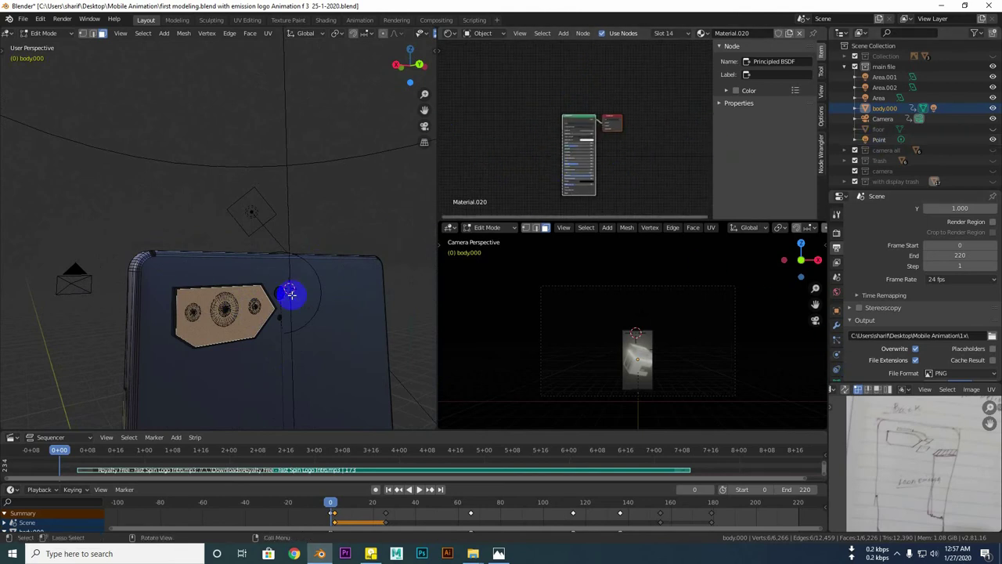
{"action": "scroll", "coordinate": [262, 336], "scroll_direction": "up", "scroll_amount": 3}
{"action": "scroll", "coordinate": [266, 335], "scroll_direction": "down", "scroll_amount": 1}
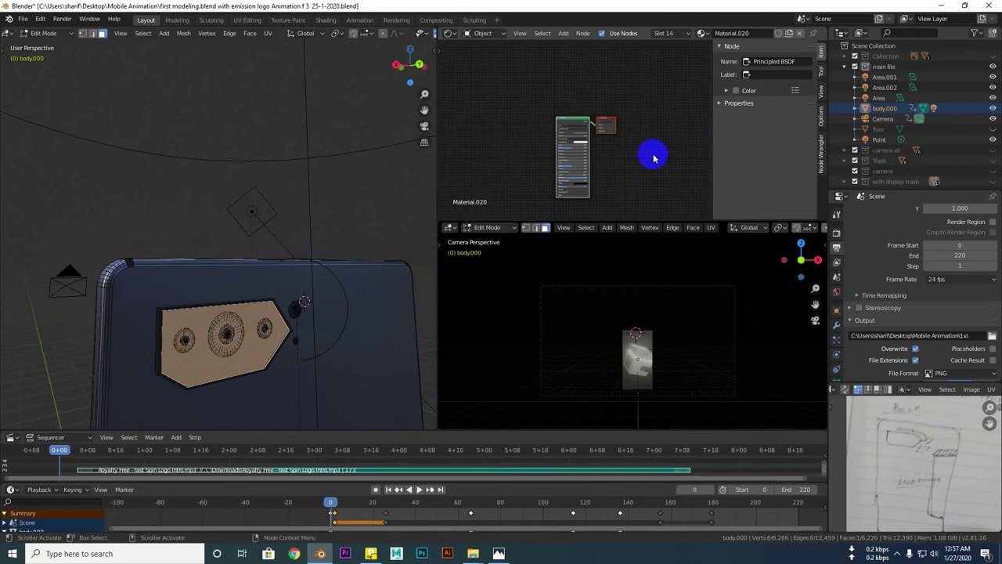
{"action": "scroll", "coordinate": [654, 158], "scroll_direction": "up", "scroll_amount": 1}
{"action": "scroll", "coordinate": [619, 157], "scroll_direction": "up", "scroll_amount": 1}
{"action": "scroll", "coordinate": [627, 148], "scroll_direction": "up", "scroll_amount": 1}
{"action": "scroll", "coordinate": [656, 182], "scroll_direction": "up", "scroll_amount": 2}
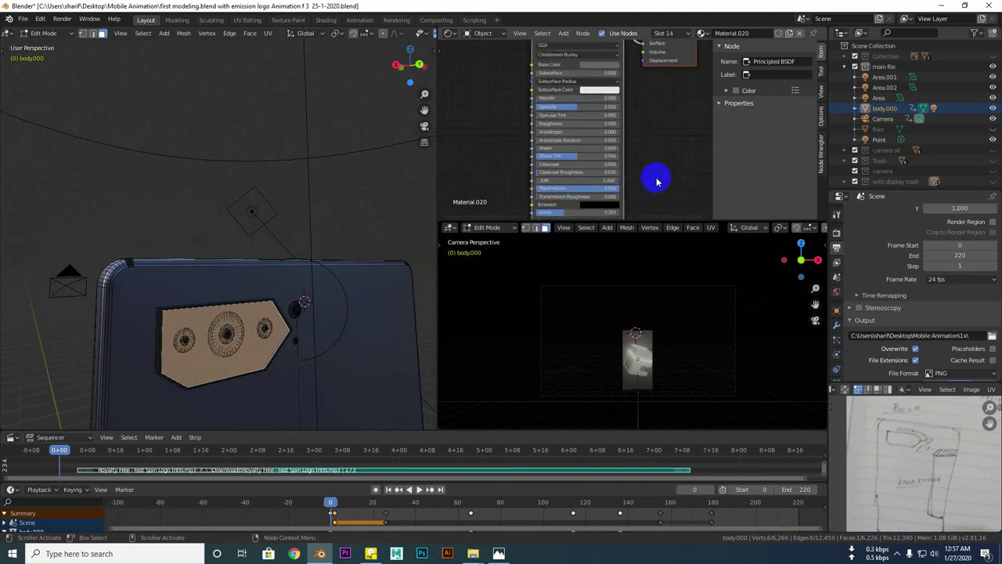
{"action": "scroll", "coordinate": [664, 128], "scroll_direction": "down", "scroll_amount": 2, "text": "shift"}
{"action": "scroll", "coordinate": [619, 133], "scroll_direction": "down", "scroll_amount": 1, "text": "shift"}
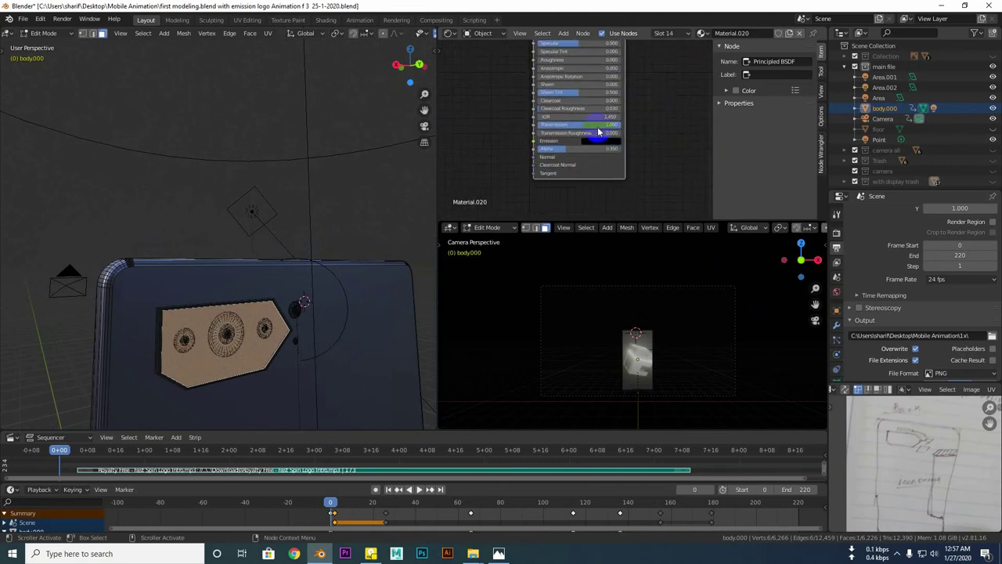
{"action": "scroll", "coordinate": [932, 346], "scroll_direction": "down", "scroll_amount": 2}
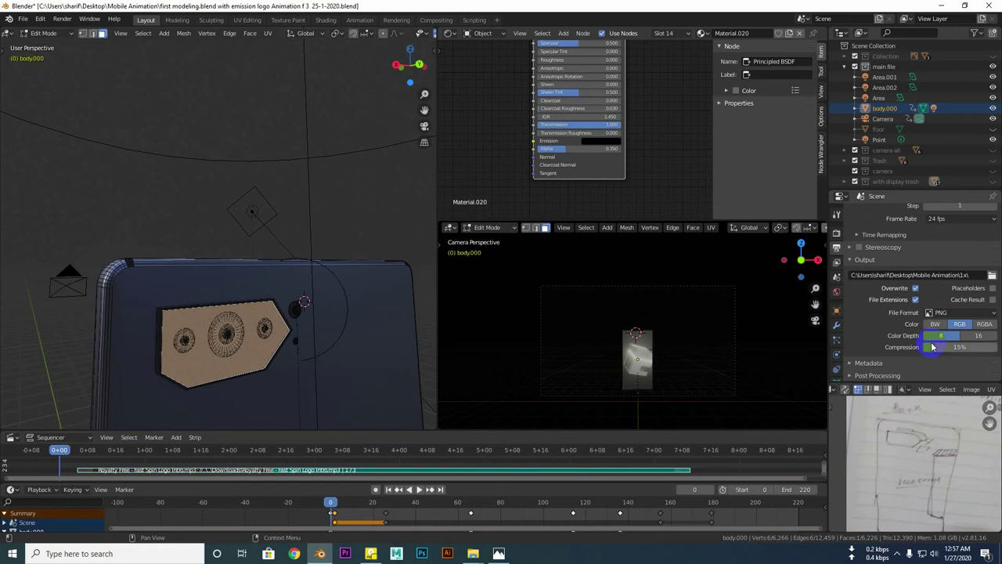
{"action": "scroll", "coordinate": [880, 294], "scroll_direction": "up", "scroll_amount": 2}
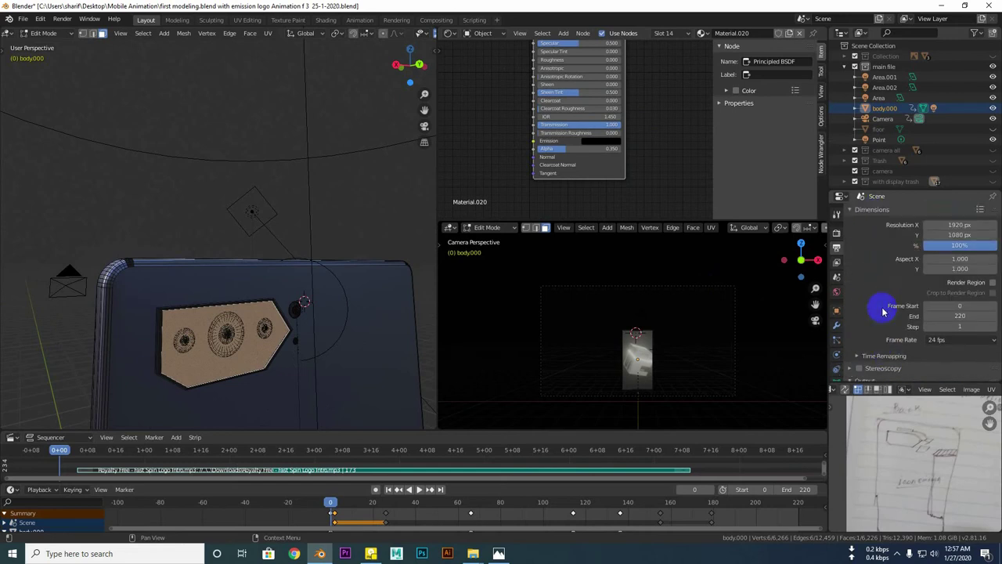
{"action": "scroll", "coordinate": [887, 306], "scroll_direction": "down", "scroll_amount": 5}
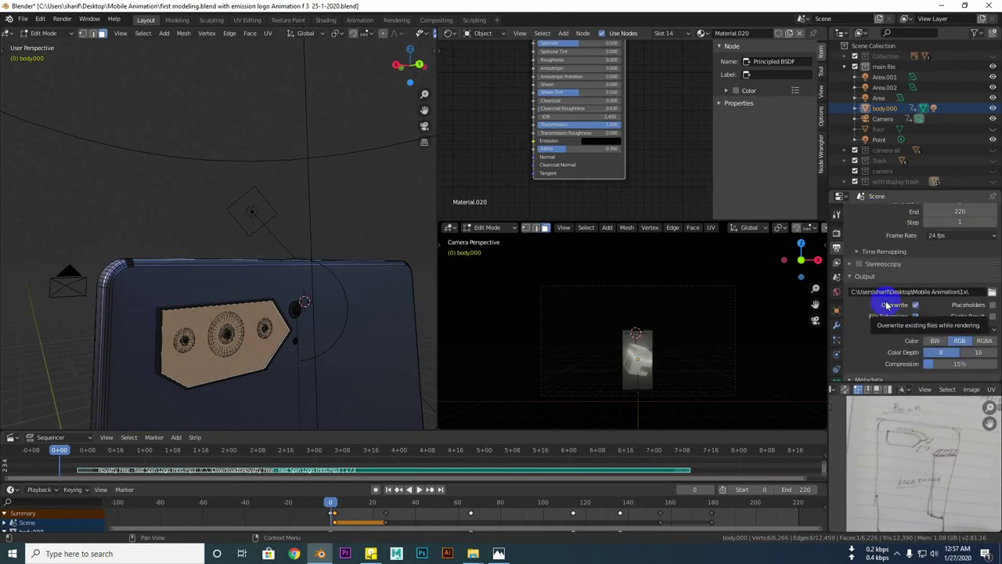
Orbit and zoom to an angled view of the camera plate, panning the node editor upward
{"action": "mouse_move", "coordinate": [272, 352]}
{"action": "middle_mouse_down"}
{"action": "mouse_move", "coordinate": [217, 352]}
{"action": "mouse_move", "coordinate": [274, 367]}
{"action": "mouse_move", "coordinate": [184, 322]}
{"action": "mouse_move", "coordinate": [220, 312]}
{"action": "mouse_move", "coordinate": [277, 235]}
{"action": "mouse_move", "coordinate": [202, 277]}
{"action": "mouse_move", "coordinate": [208, 268]}
{"action": "mouse_move", "coordinate": [152, 257]}
{"action": "mouse_move", "coordinate": [253, 264]}
{"action": "mouse_move", "coordinate": [197, 238]}
{"action": "middle_mouse_up"}
{"action": "middle_click_drag", "start_coordinate": [270, 252], "coordinate": [171, 217]}
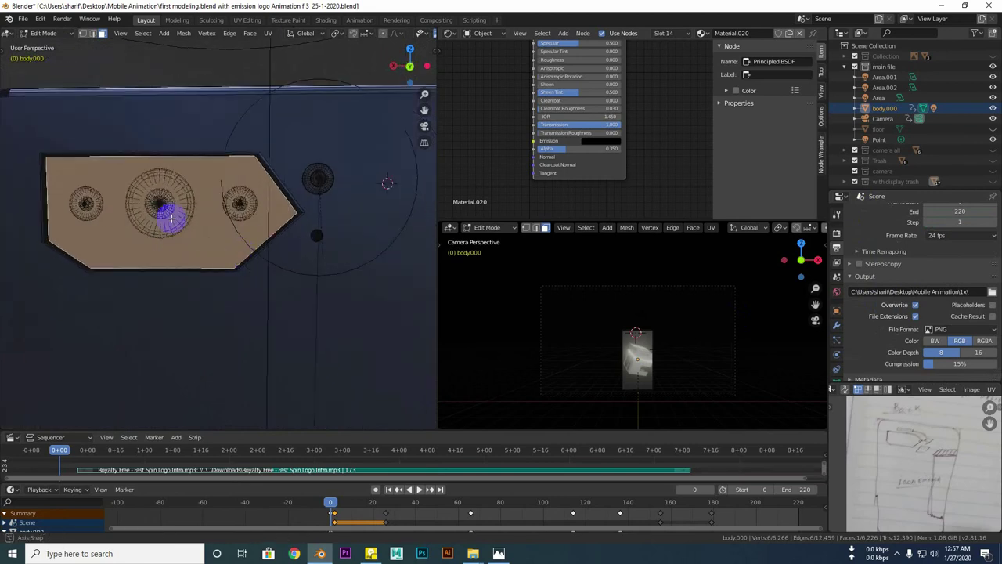
{"action": "mouse_move", "coordinate": [233, 237]}
{"action": "middle_mouse_down"}
{"action": "mouse_move", "coordinate": [261, 264]}
{"action": "mouse_move", "coordinate": [175, 277]}
{"action": "mouse_move", "coordinate": [337, 331]}
{"action": "mouse_move", "coordinate": [402, 297]}
{"action": "mouse_move", "coordinate": [207, 294]}
{"action": "mouse_move", "coordinate": [211, 282]}
{"action": "mouse_move", "coordinate": [261, 255]}
{"action": "mouse_move", "coordinate": [264, 223]}
{"action": "mouse_move", "coordinate": [286, 232]}
{"action": "mouse_move", "coordinate": [247, 230]}
{"action": "mouse_move", "coordinate": [403, 62]}
{"action": "middle_mouse_up"}
{"action": "scroll", "coordinate": [420, 34], "scroll_direction": "down", "scroll_amount": 2}
{"action": "scroll", "coordinate": [419, 39], "scroll_direction": "down", "scroll_amount": 2}
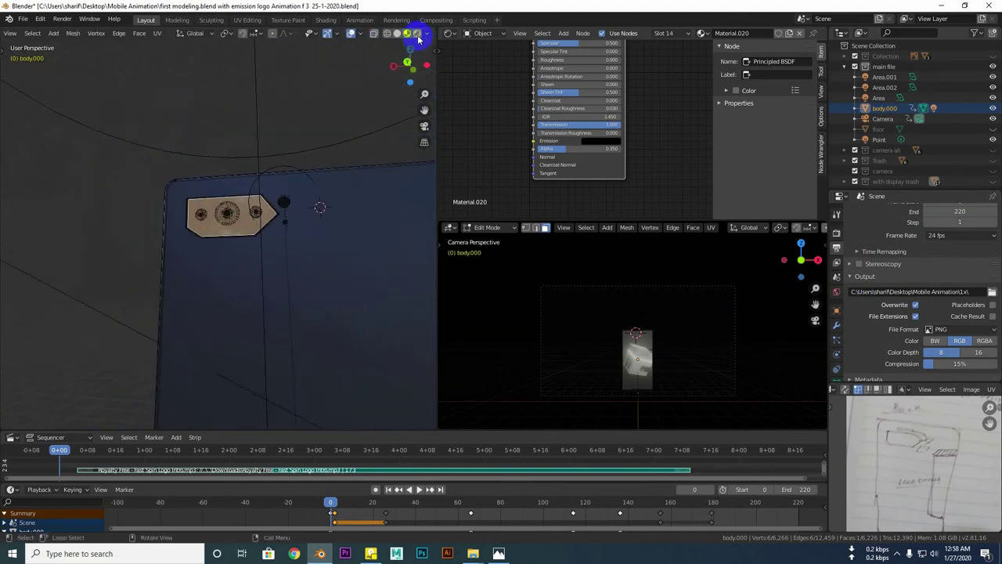
{"action": "scroll", "coordinate": [227, 258], "scroll_direction": "up", "scroll_amount": 4}
{"action": "scroll", "coordinate": [243, 279], "scroll_direction": "down", "scroll_amount": 2}
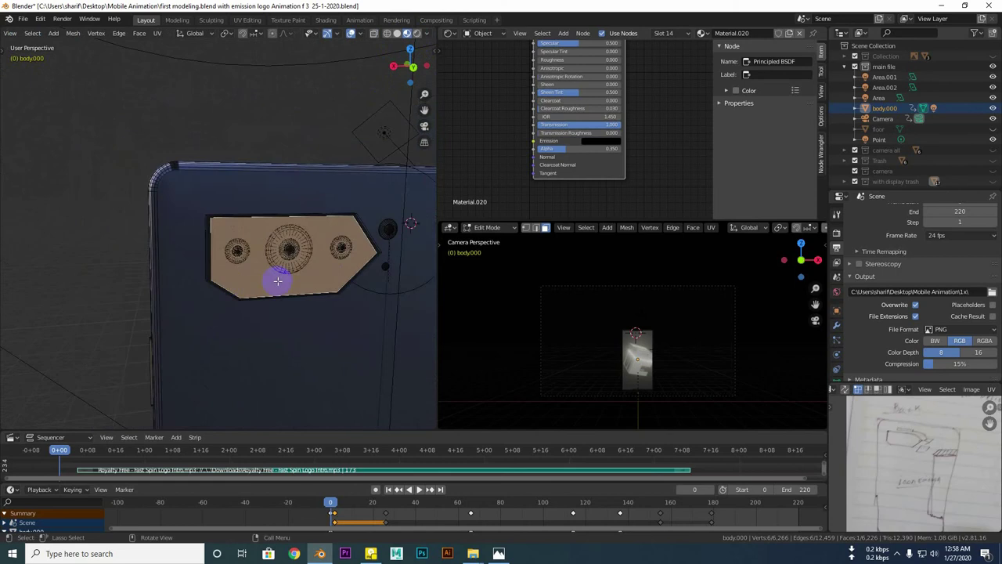
{"action": "scroll", "coordinate": [274, 280], "scroll_direction": "up", "scroll_amount": 4}
{"action": "middle_click_drag", "start_coordinate": [716, 130], "coordinate": [629, 188]}
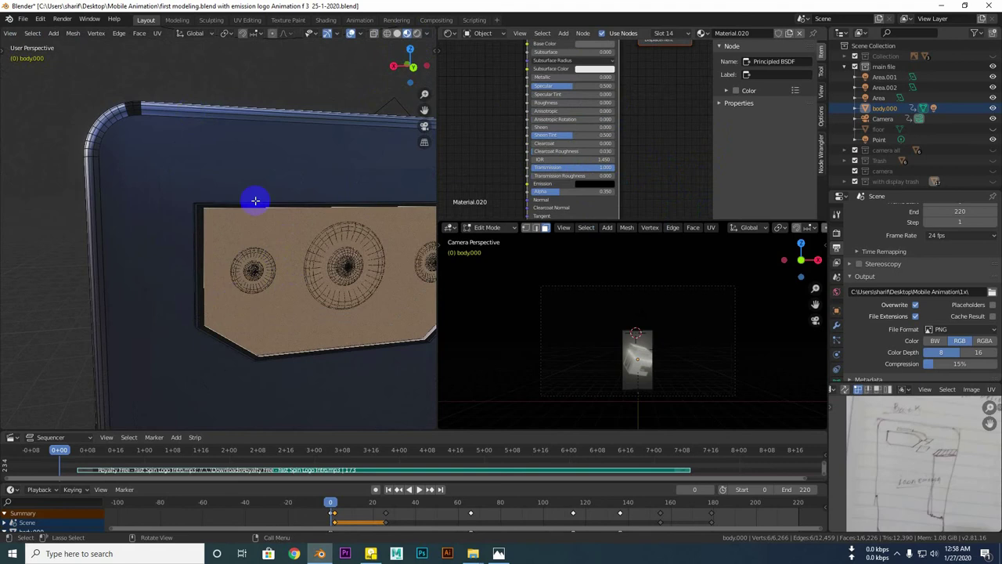
{"action": "scroll", "coordinate": [271, 354], "scroll_direction": "down", "scroll_amount": 3}
Hide the tan camera-plate face and view the exposed lens rings and speakers front-on
{"action": "middle_click_drag", "start_coordinate": [271, 346], "coordinate": [171, 250]}
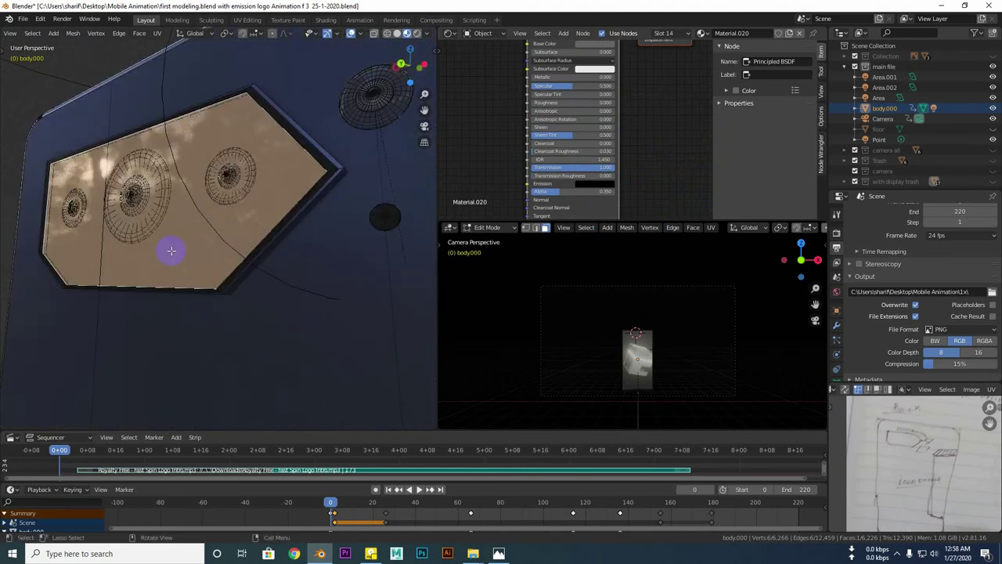
{"action": "key", "text": "h"}
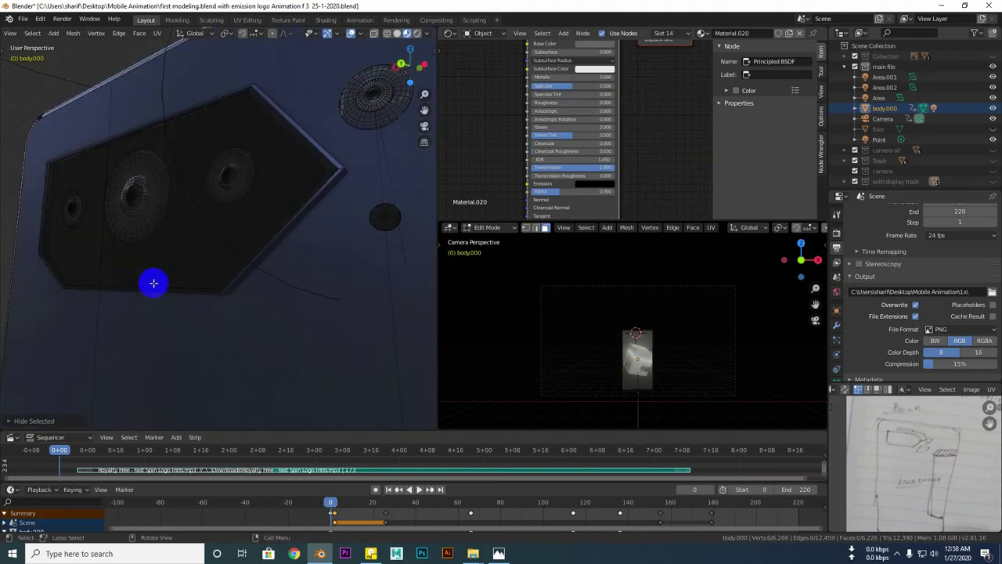
{"action": "mouse_move", "coordinate": [152, 284]}
{"action": "middle_mouse_down"}
{"action": "mouse_move", "coordinate": [221, 240]}
{"action": "mouse_move", "coordinate": [252, 184]}
{"action": "mouse_move", "coordinate": [244, 144]}
{"action": "mouse_move", "coordinate": [258, 242]}
{"action": "mouse_move", "coordinate": [249, 303]}
{"action": "middle_mouse_up"}
{"action": "scroll", "coordinate": [178, 293], "scroll_direction": "up", "scroll_amount": 3}
{"action": "scroll", "coordinate": [169, 270], "scroll_direction": "up", "scroll_amount": 2}
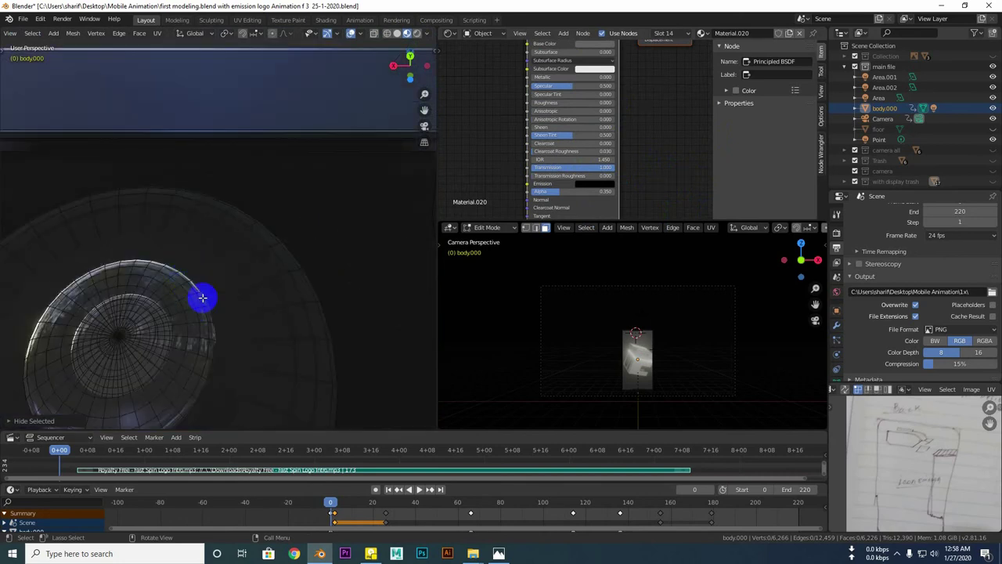
{"action": "scroll", "coordinate": [201, 298], "scroll_direction": "down", "scroll_amount": 3}
{"action": "mouse_move", "coordinate": [217, 288]}
{"action": "middle_mouse_down"}
{"action": "mouse_move", "coordinate": [224, 300]}
{"action": "mouse_move", "coordinate": [174, 297]}
{"action": "mouse_move", "coordinate": [224, 387]}
{"action": "mouse_move", "coordinate": [97, 248]}
{"action": "middle_mouse_up"}
{"action": "scroll", "coordinate": [236, 294], "scroll_direction": "down", "scroll_amount": 5}
{"action": "key", "text": "shift+a"}
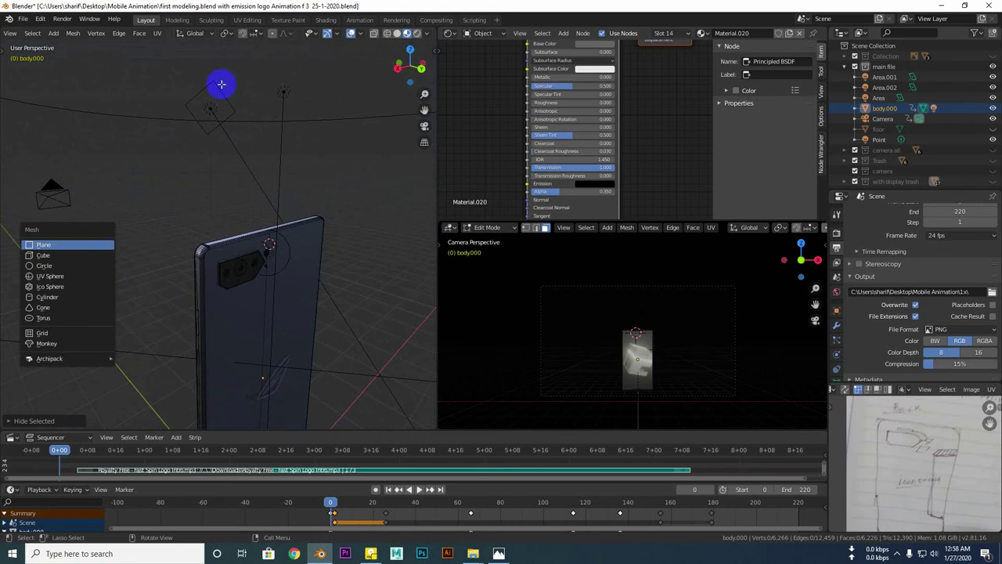
Return the phone body to Object Mode and add a UV sphere
{"action": "key", "text": "Escape"}
{"action": "key", "text": "Tab"}
{"action": "key", "text": "shift+a"}
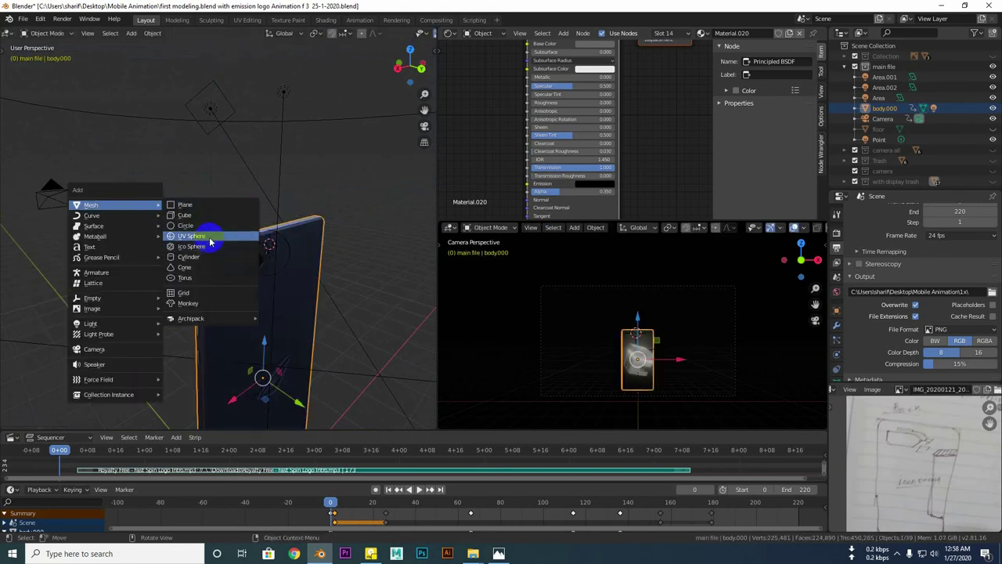
{"action": "left_click", "coordinate": [168, 238]}
Flatten the sphere along the Z axis, then delete it
{"action": "mouse_move", "coordinate": [140, 266]}
{"action": "middle_mouse_down"}
{"action": "mouse_move", "coordinate": [265, 262]}
{"action": "mouse_move", "coordinate": [111, 195]}
{"action": "mouse_move", "coordinate": [219, 266]}
{"action": "middle_mouse_up"}
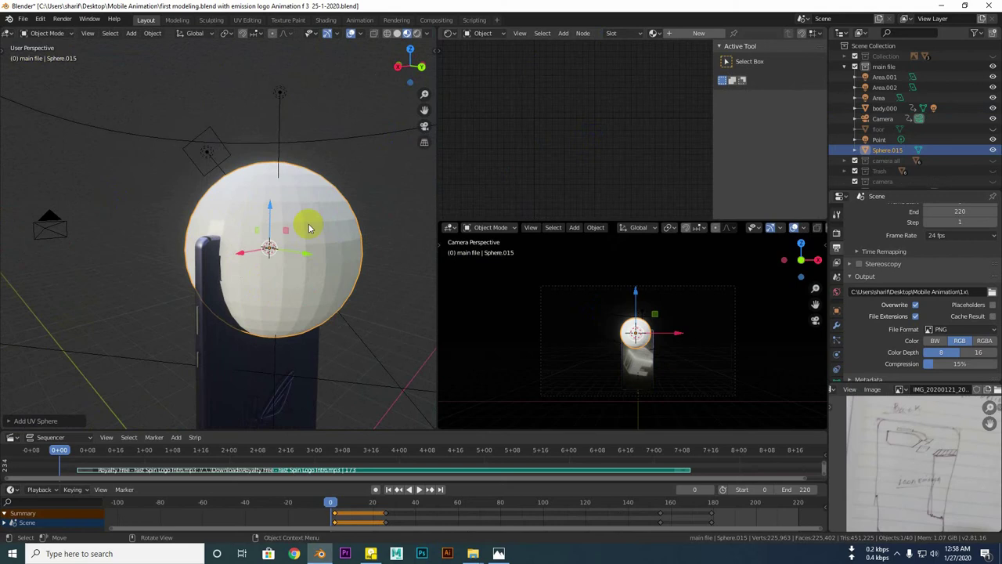
{"action": "key", "text": "s"}
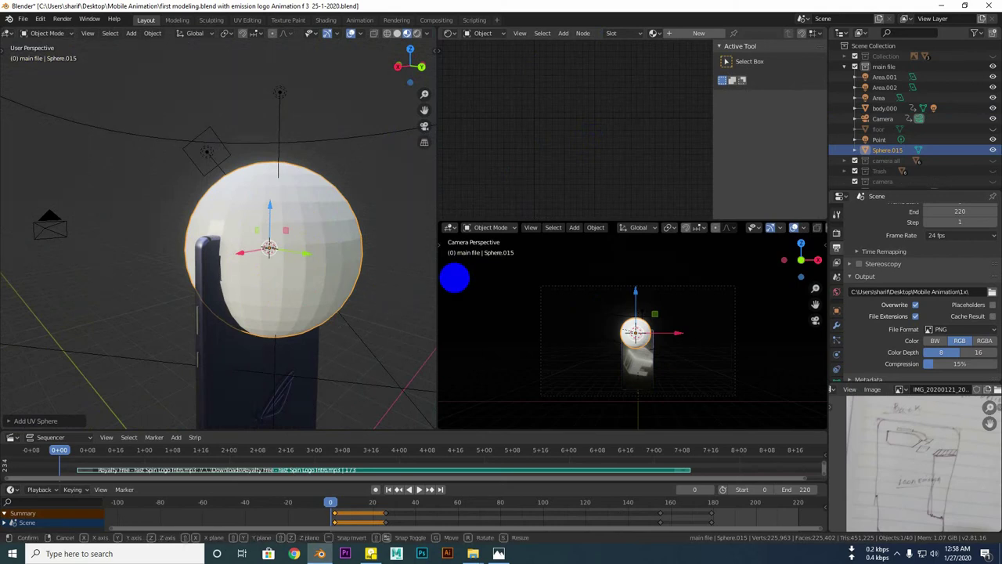
{"action": "key", "text": "z"}
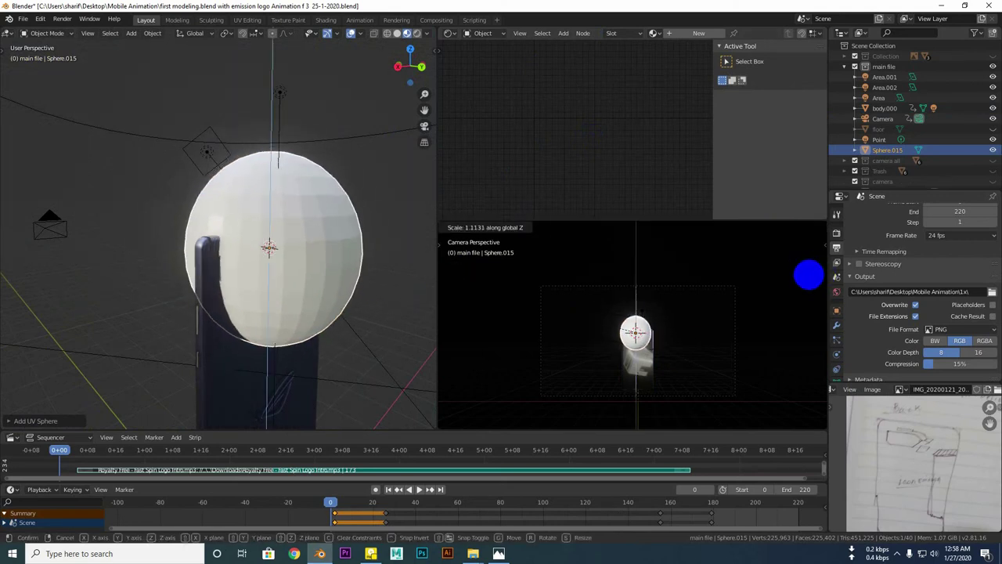
{"action": "left_click", "coordinate": [420, 283]}
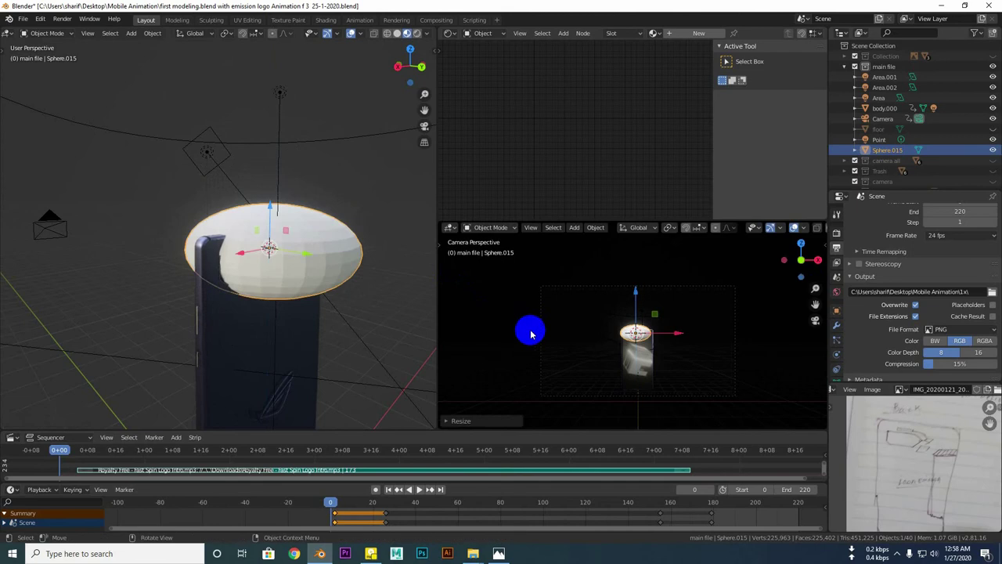
{"action": "mouse_move", "coordinate": [363, 277]}
{"action": "middle_mouse_down"}
{"action": "mouse_move", "coordinate": [229, 272]}
{"action": "mouse_move", "coordinate": [215, 250]}
{"action": "mouse_move", "coordinate": [253, 301]}
{"action": "middle_mouse_up"}
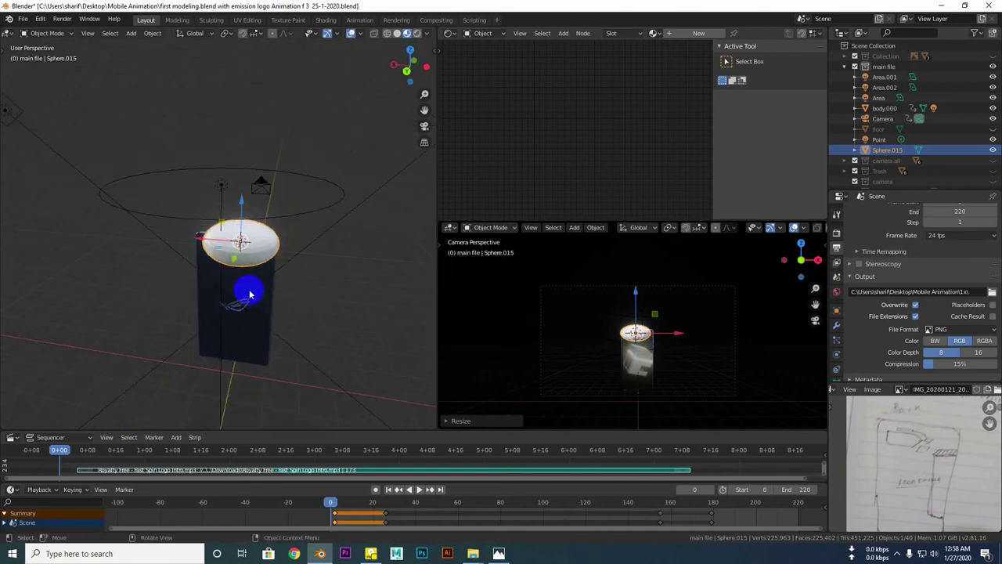
{"action": "key", "text": "Delete"}
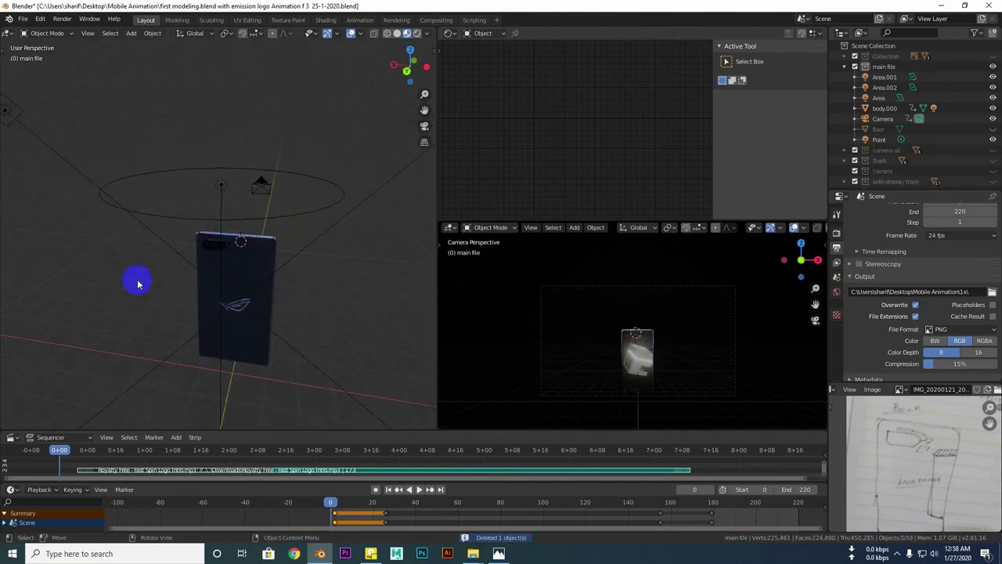
{"action": "mouse_move", "coordinate": [137, 284]}
{"action": "middle_mouse_down"}
{"action": "mouse_move", "coordinate": [183, 287]}
{"action": "mouse_move", "coordinate": [224, 269]}
{"action": "mouse_move", "coordinate": [183, 271]}
{"action": "mouse_move", "coordinate": [268, 351]}
{"action": "mouse_move", "coordinate": [261, 301]}
{"action": "mouse_move", "coordinate": [217, 244]}
{"action": "mouse_move", "coordinate": [252, 261]}
{"action": "middle_mouse_up"}
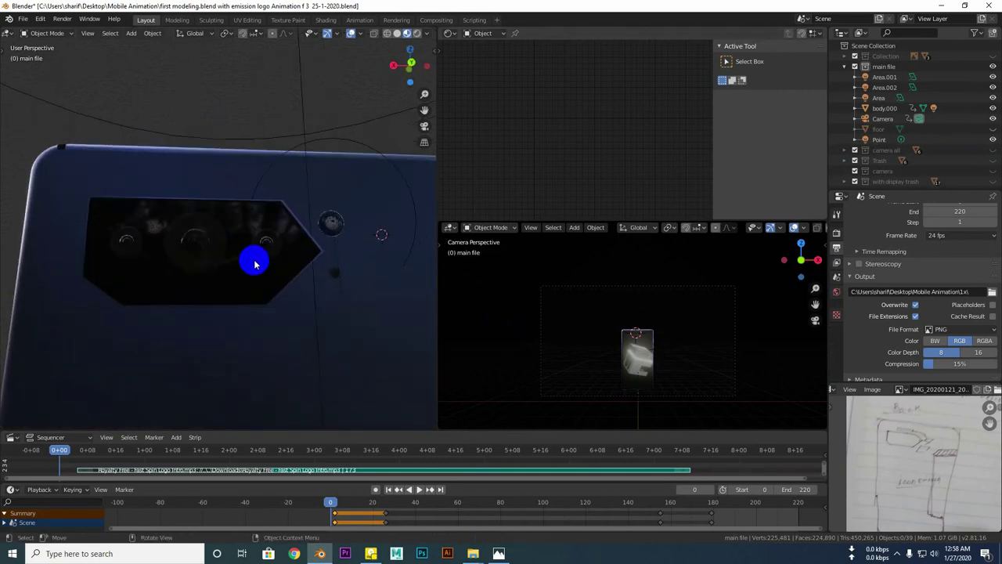
In the phone body's Edit Mode, hide the hexagonal plate face and select the centre lens ring
{"action": "left_click", "coordinate": [247, 278]}
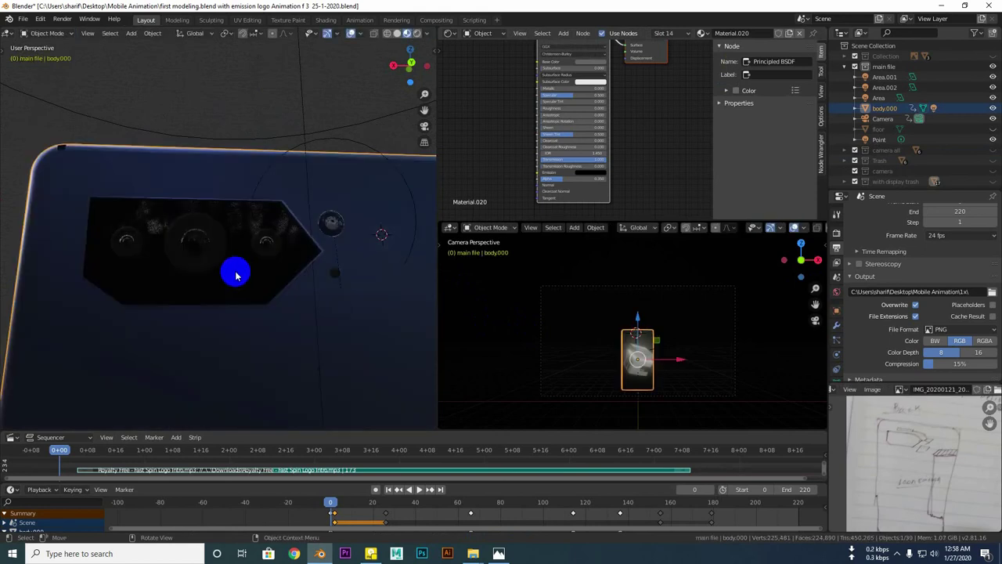
{"action": "scroll", "coordinate": [180, 248], "scroll_direction": "up", "scroll_amount": 3}
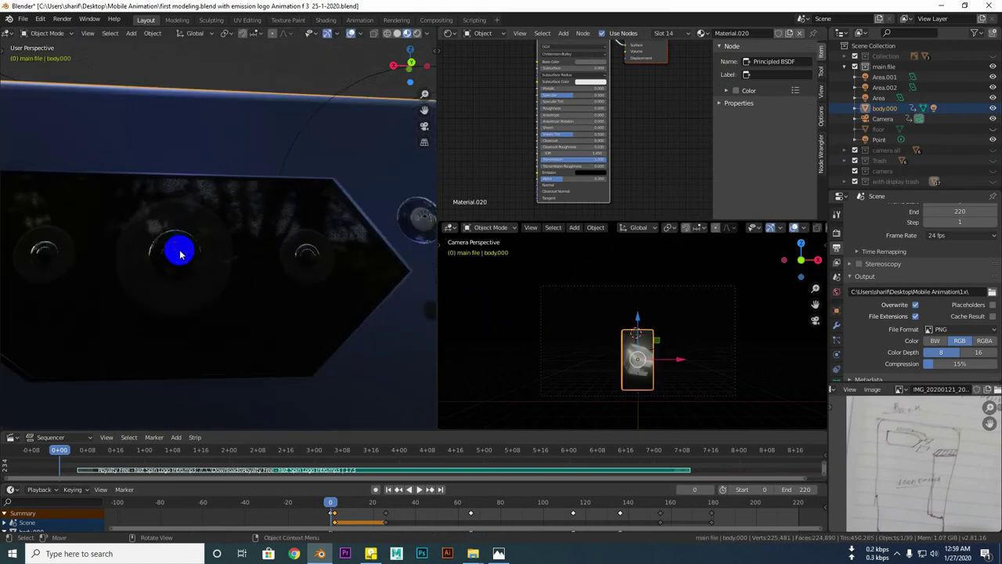
{"action": "key", "text": "Tab"}
{"action": "left_click", "coordinate": [262, 274]}
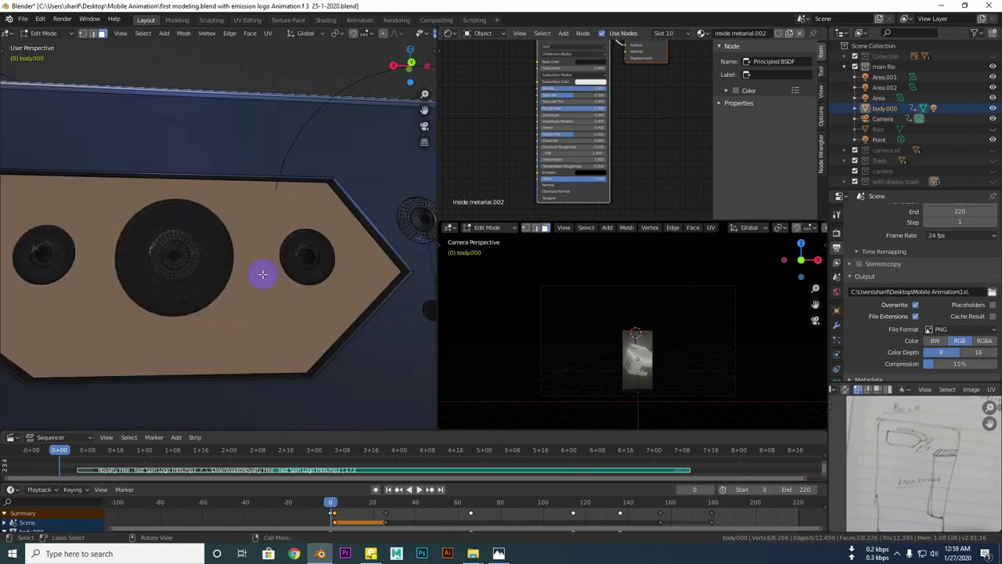
{"action": "key", "text": "h"}
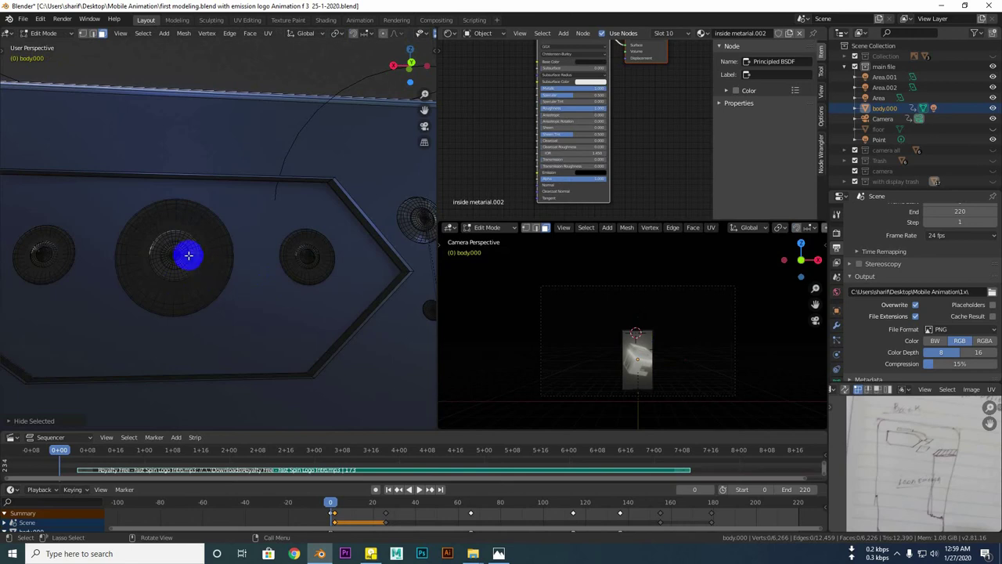
{"action": "key", "text": "l"}
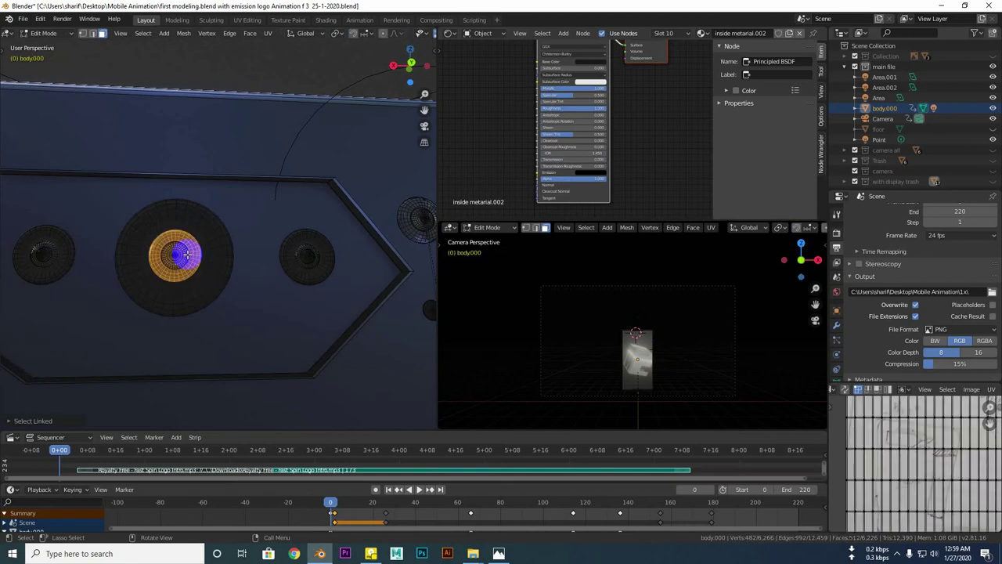
Select the connected centre lens part, check its material node, and leave Edit Mode
{"action": "scroll", "coordinate": [665, 175], "scroll_direction": "up", "scroll_amount": 3}
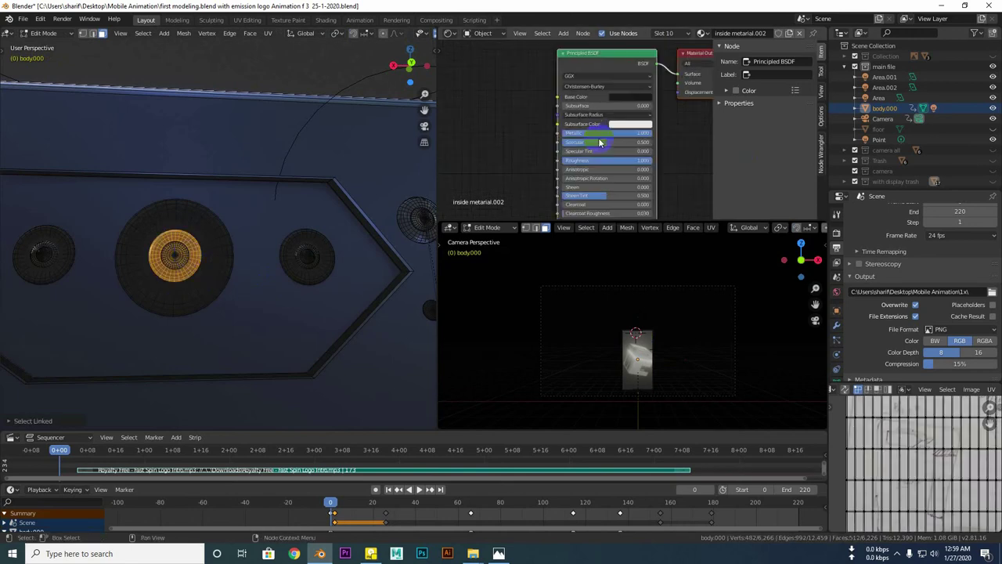
{"action": "scroll", "coordinate": [496, 94], "scroll_direction": "down", "scroll_amount": 3, "text": "shift"}
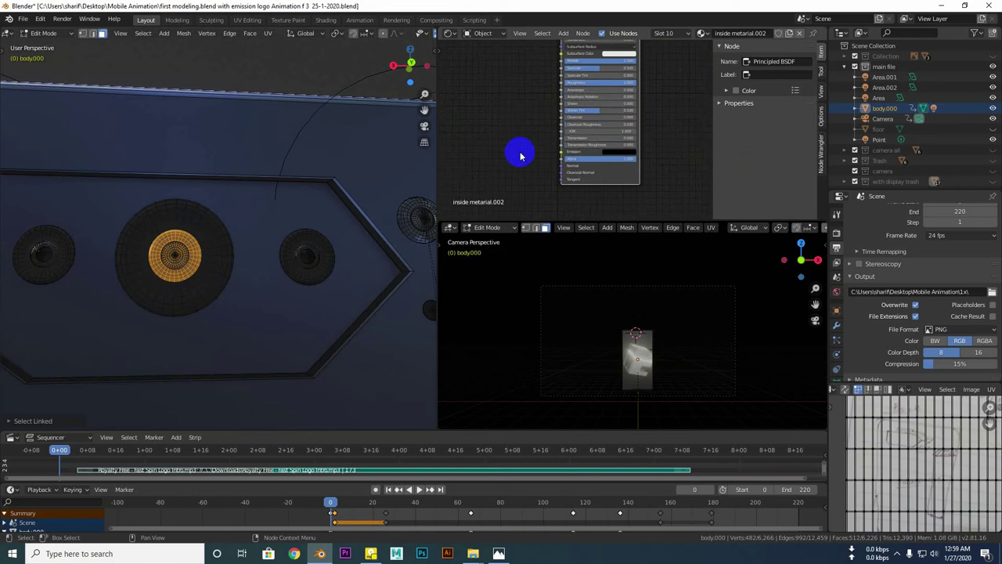
{"action": "scroll", "coordinate": [508, 149], "scroll_direction": "down", "scroll_amount": 2, "text": "shift"}
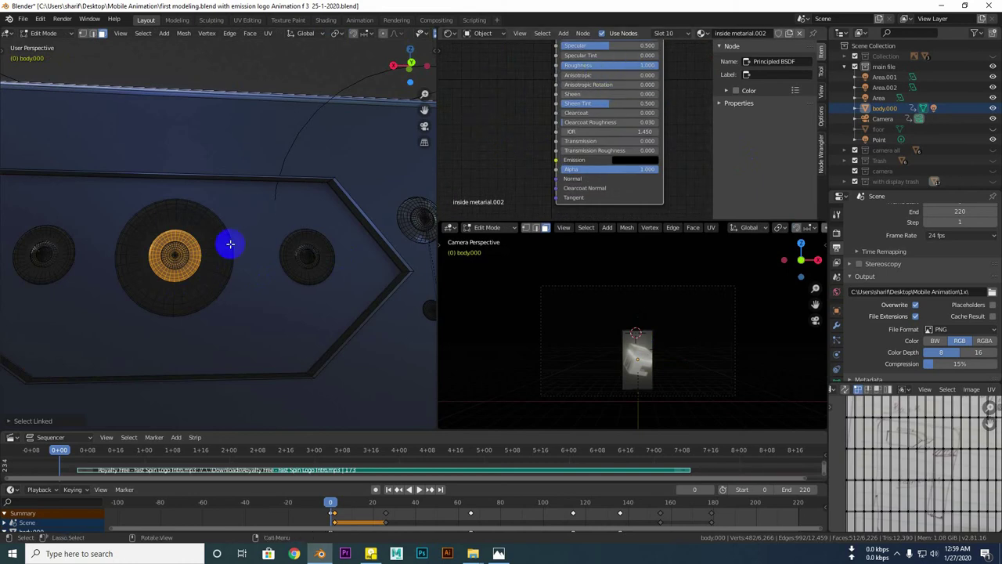
{"action": "left_click", "coordinate": [191, 277]}
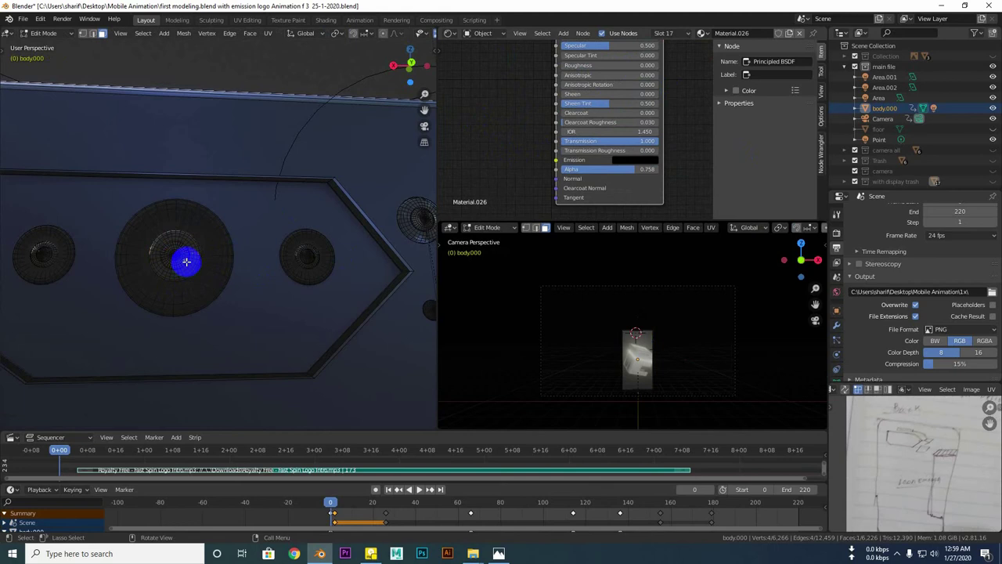
{"action": "key", "text": "ctrl+l"}
{"action": "scroll", "coordinate": [548, 122], "scroll_direction": "up", "scroll_amount": 2, "text": "shift"}
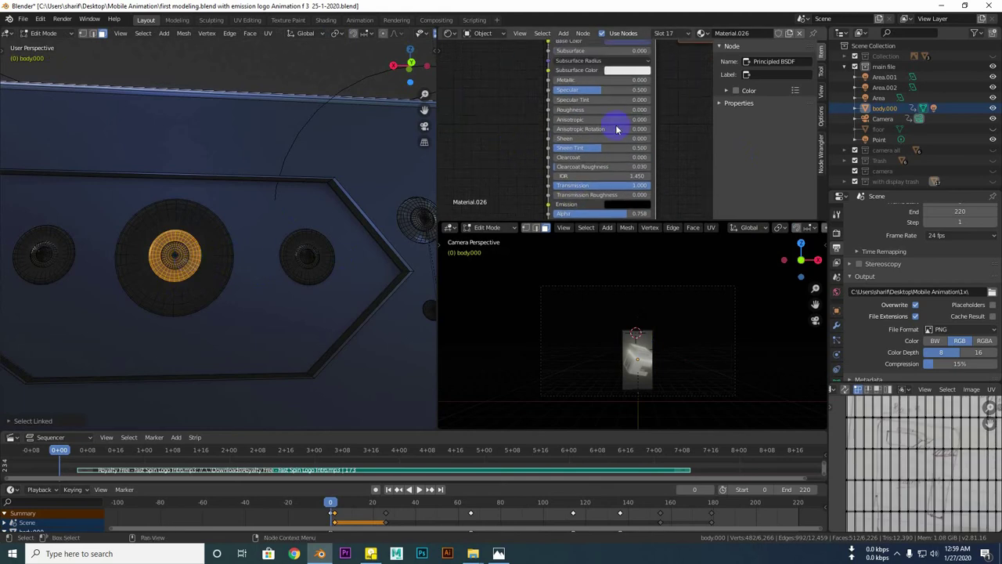
{"action": "scroll", "coordinate": [689, 164], "scroll_direction": "down", "scroll_amount": 3}
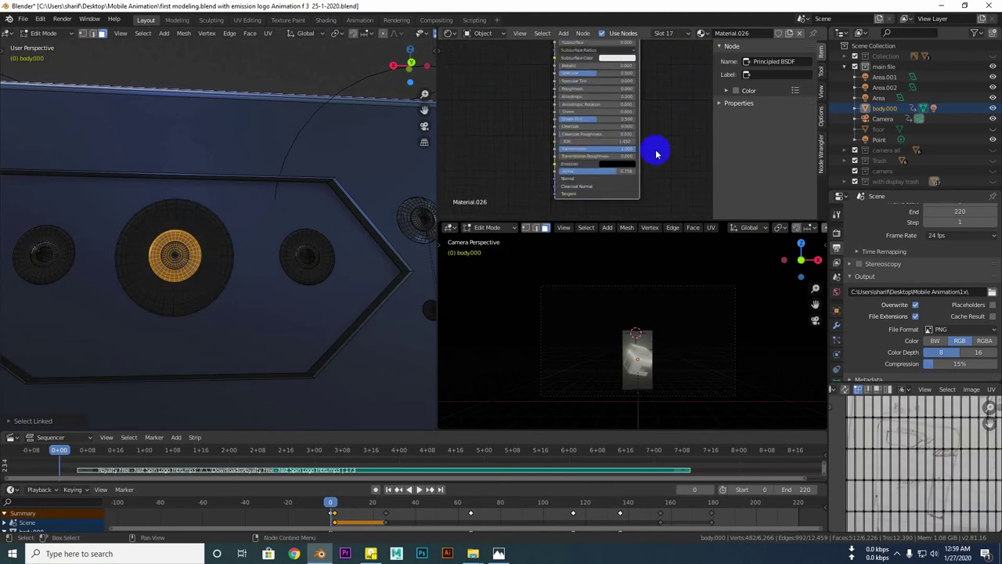
{"action": "middle_click_drag", "start_coordinate": [656, 154], "coordinate": [680, 170]}
{"action": "left_click", "coordinate": [610, 88]}
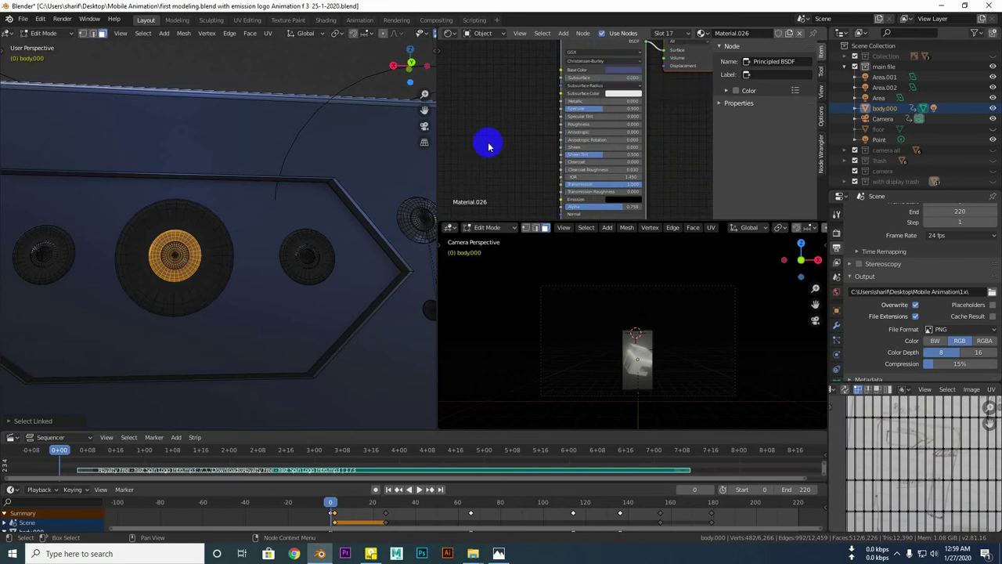
{"action": "scroll", "coordinate": [266, 183], "scroll_direction": "down", "scroll_amount": 5}
{"action": "middle_click_drag", "start_coordinate": [49, 178], "coordinate": [55, 209]}
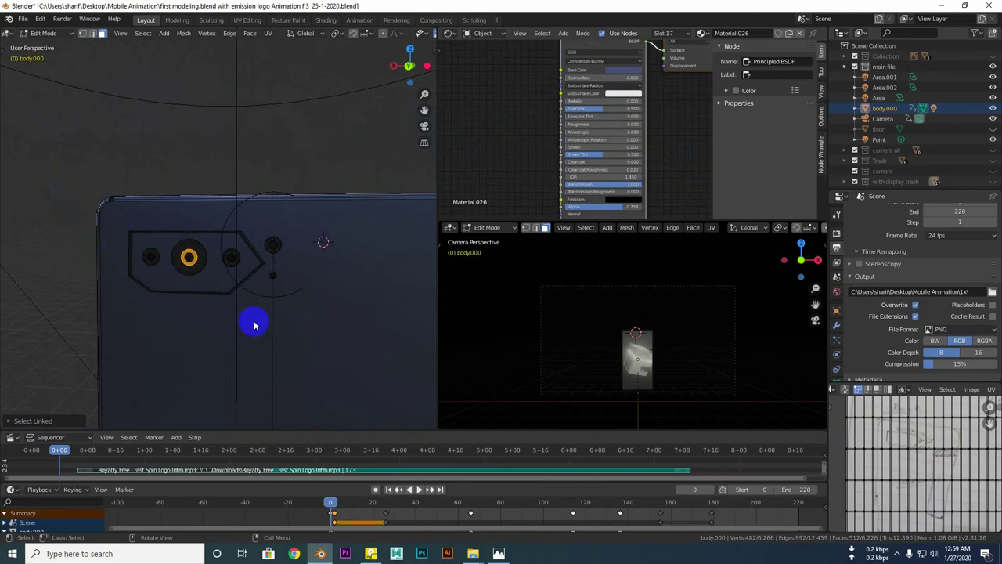
{"action": "key", "text": "Tab"}
{"action": "scroll", "coordinate": [191, 311], "scroll_direction": "up", "scroll_amount": 2}
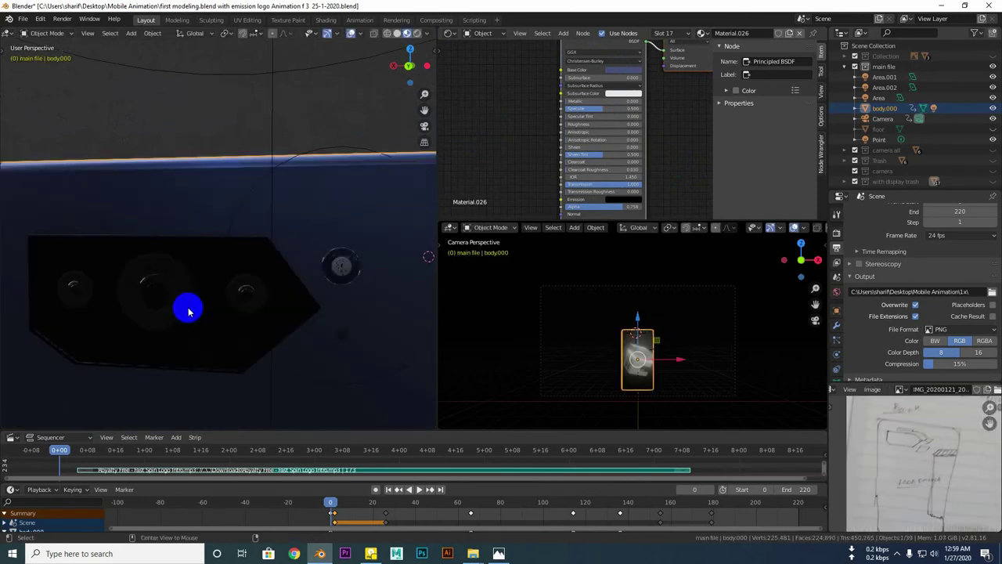
Unhide the floor backdrop and orbit to a tilted side view of the phone
{"action": "key", "text": "alt+h"}
{"action": "scroll", "coordinate": [191, 298], "scroll_direction": "down", "scroll_amount": 3}
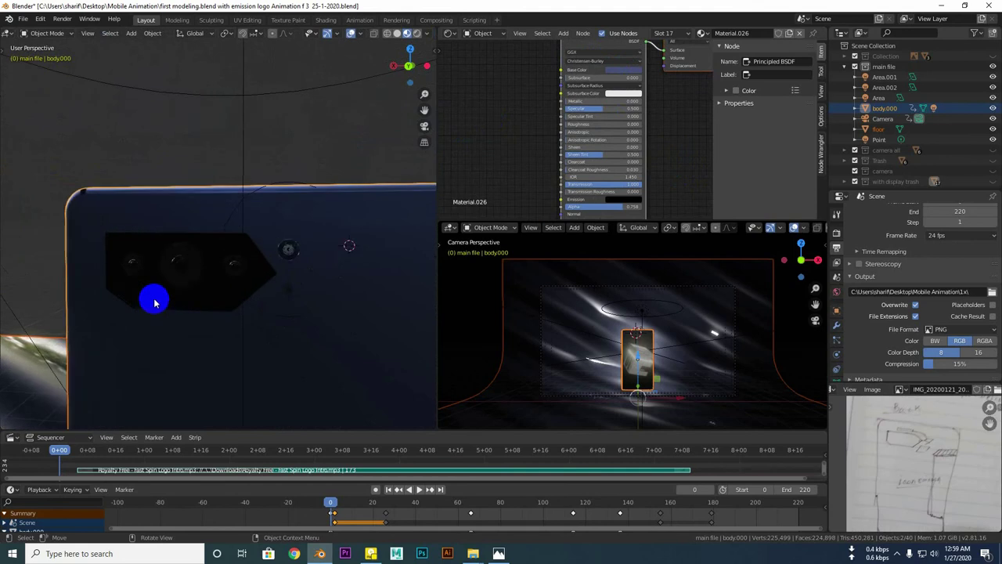
{"action": "scroll", "coordinate": [118, 309], "scroll_direction": "down", "scroll_amount": 3}
{"action": "mouse_move", "coordinate": [83, 313]}
{"action": "middle_mouse_down"}
{"action": "mouse_move", "coordinate": [316, 302]}
{"action": "mouse_move", "coordinate": [42, 293]}
{"action": "mouse_move", "coordinate": [351, 306]}
{"action": "mouse_move", "coordinate": [259, 284]}
{"action": "mouse_move", "coordinate": [278, 358]}
{"action": "mouse_move", "coordinate": [302, 251]}
{"action": "mouse_move", "coordinate": [360, 118]}
{"action": "middle_mouse_up"}
Set the viewport to Solid shading with Random colour and orbit near the phone's top corner
{"action": "left_click", "coordinate": [395, 34]}
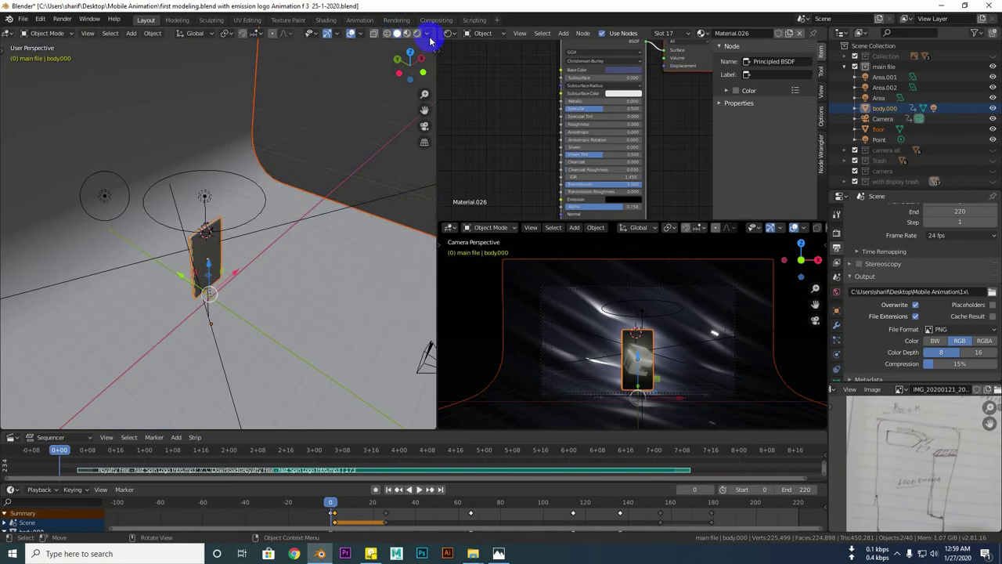
{"action": "left_click", "coordinate": [426, 32]}
{"action": "left_click", "coordinate": [418, 175]}
{"action": "mouse_move", "coordinate": [310, 224]}
{"action": "middle_mouse_down"}
{"action": "mouse_move", "coordinate": [324, 273]}
{"action": "mouse_move", "coordinate": [222, 306]}
{"action": "mouse_move", "coordinate": [175, 230]}
{"action": "middle_mouse_up"}
{"action": "scroll", "coordinate": [213, 306], "scroll_direction": "up", "scroll_amount": 4}
{"action": "mouse_move", "coordinate": [212, 306]}
{"action": "middle_mouse_down"}
{"action": "mouse_move", "coordinate": [253, 324]}
{"action": "mouse_move", "coordinate": [178, 240]}
{"action": "mouse_move", "coordinate": [263, 261]}
{"action": "mouse_move", "coordinate": [221, 267]}
{"action": "middle_mouse_up"}
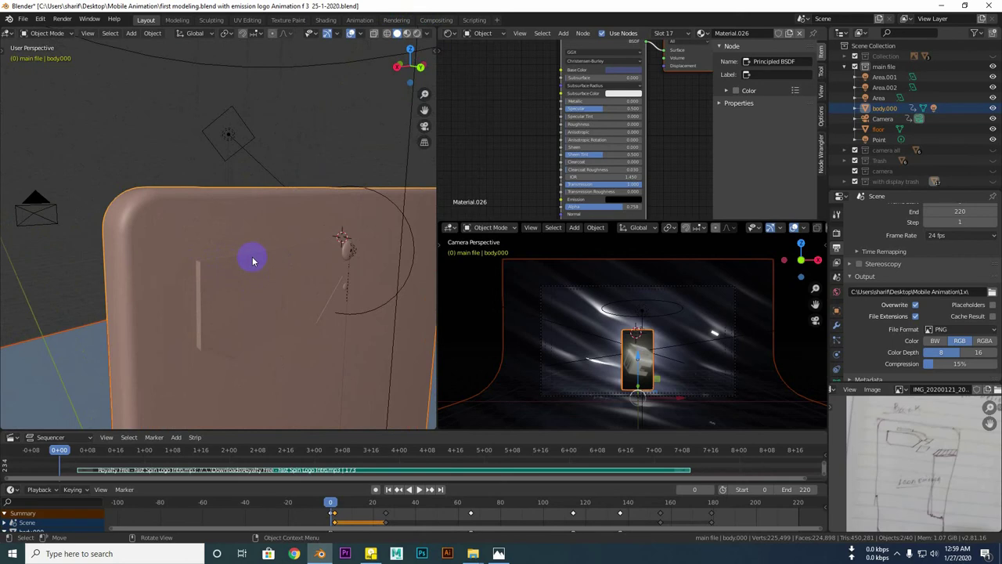
Play the phone's rotation animation from frame 0, stop it, and rewind to the start
{"action": "left_click", "coordinate": [331, 505]}
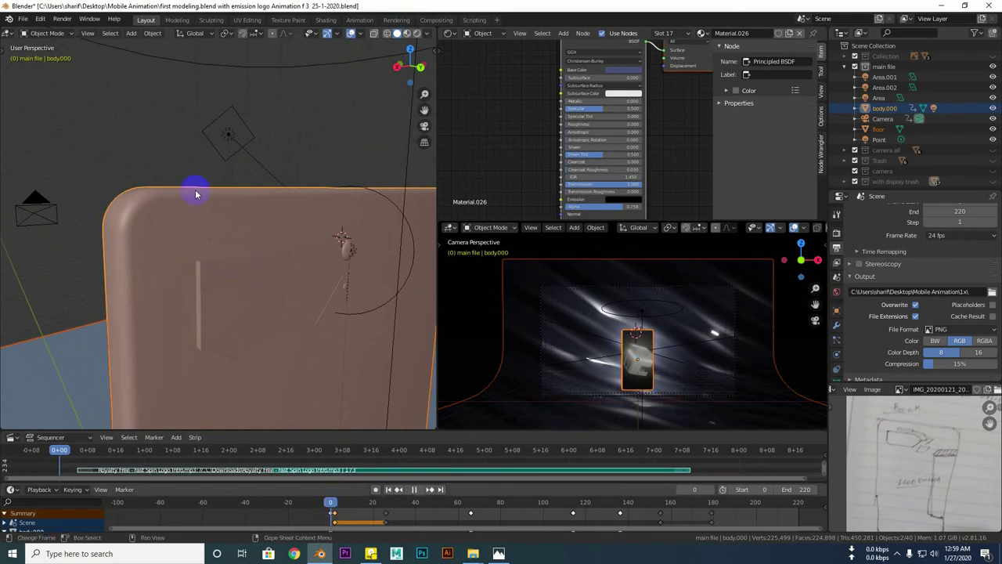
{"action": "key", "text": "space"}
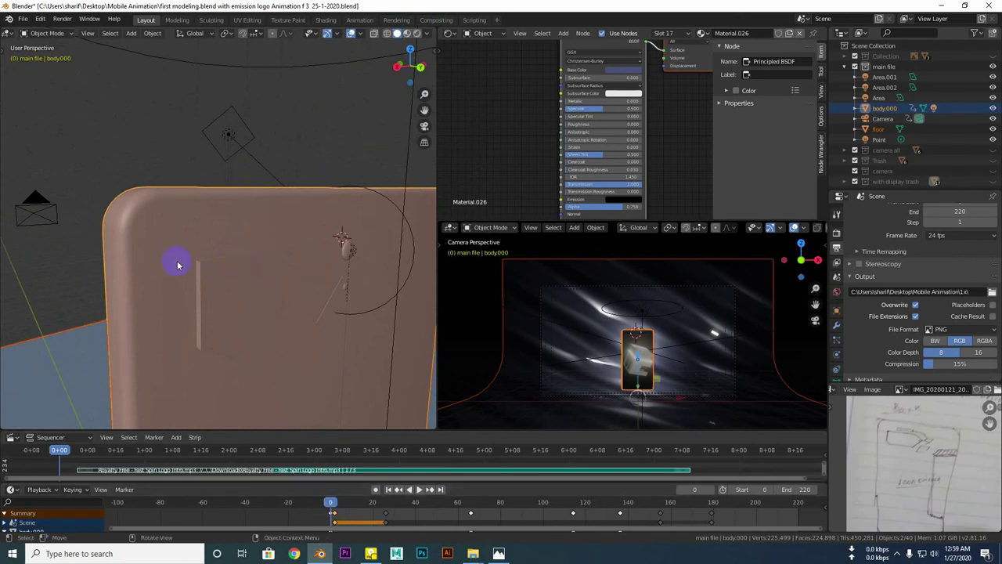
{"action": "key", "text": "space"}
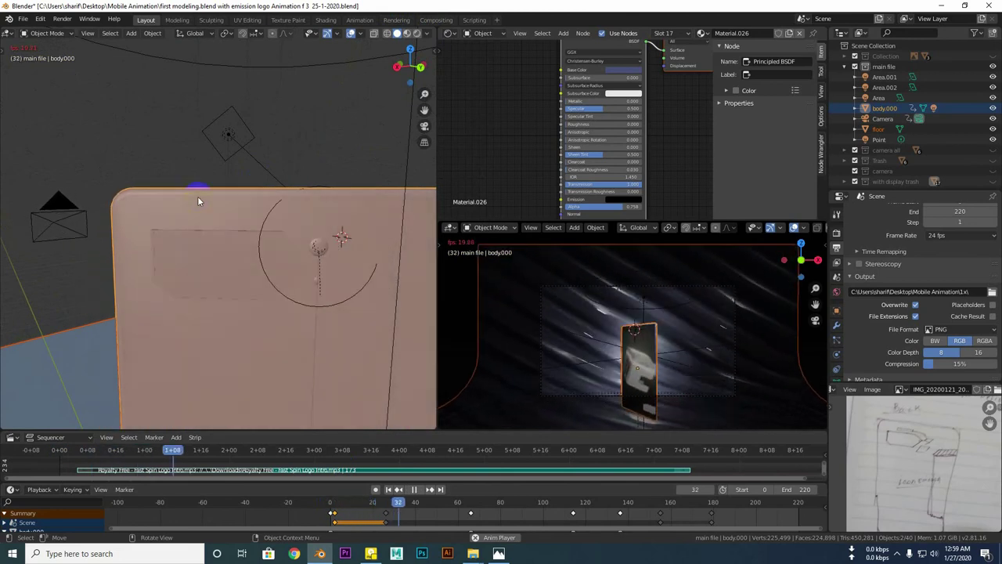
{"action": "left_click", "coordinate": [414, 489]}
{"action": "left_click", "coordinate": [426, 505]}
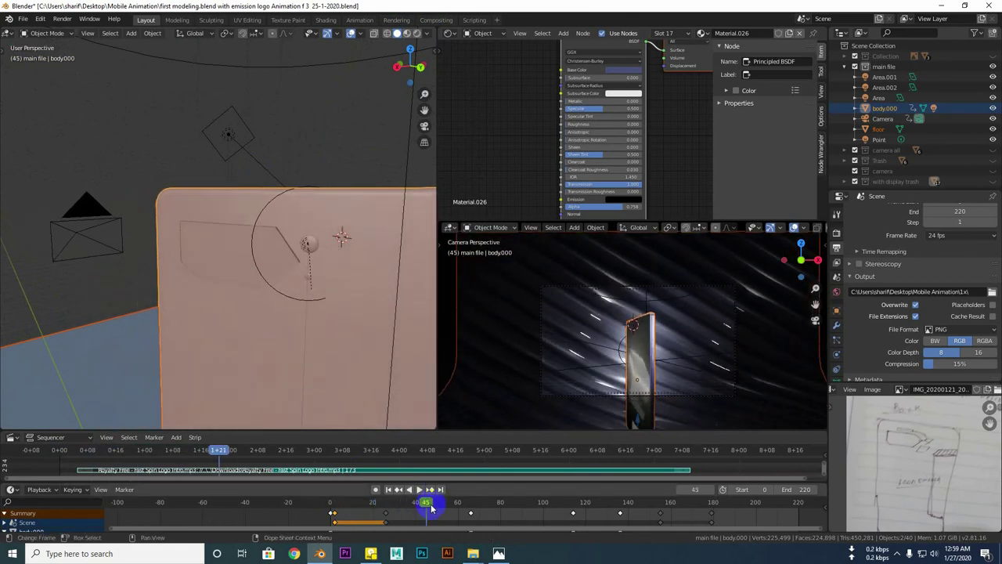
{"action": "left_click_drag", "start_coordinate": [431, 508], "coordinate": [207, 505]}
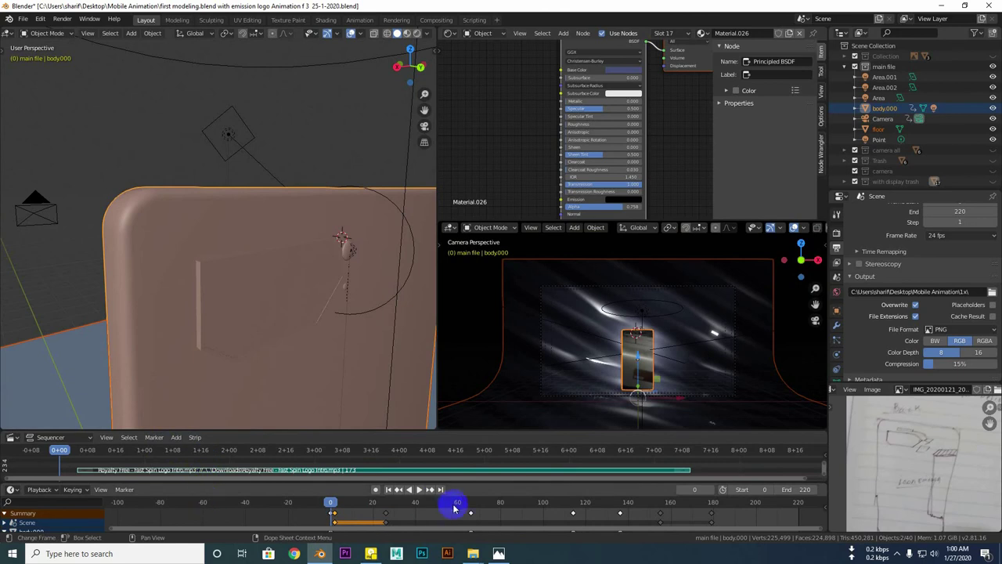
{"action": "left_click", "coordinate": [293, 554]}
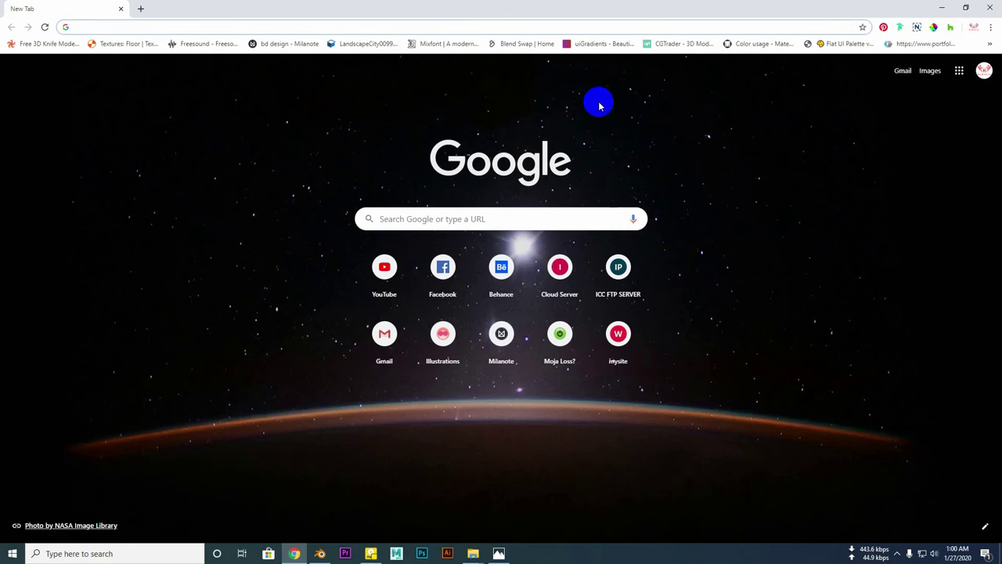
Search Google for 'free music download' by picking the suggestion after typing 'FREE MUSI'
{"action": "type", "text": "FREE "}
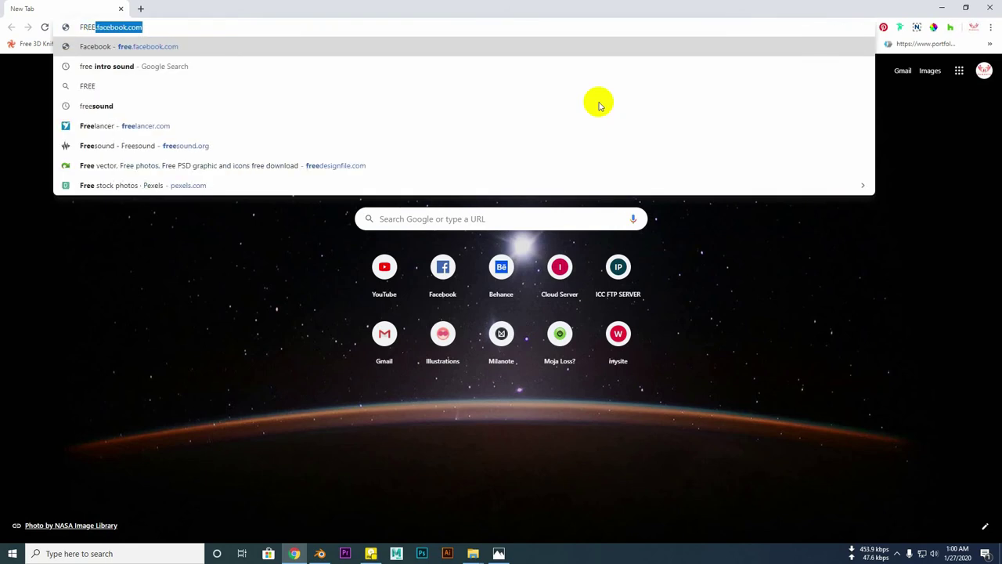
{"action": "type", "text": "MUSI"}
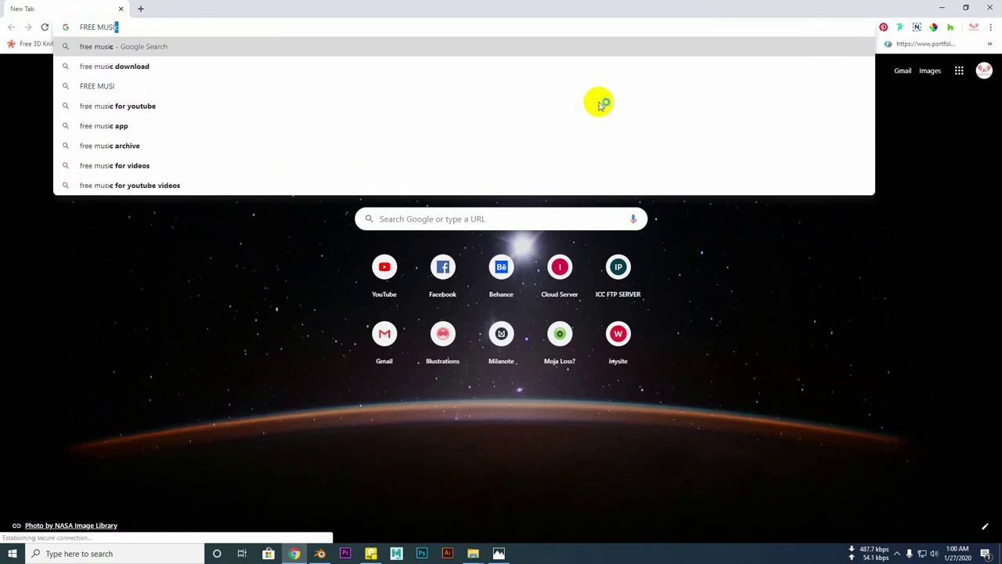
{"action": "key", "text": "Down"}
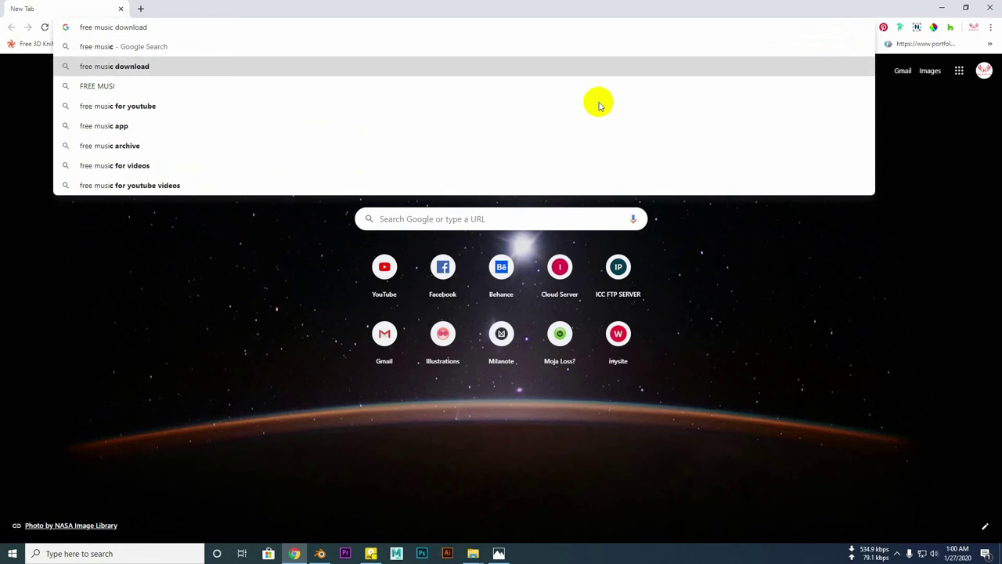
{"action": "key", "text": "Return"}
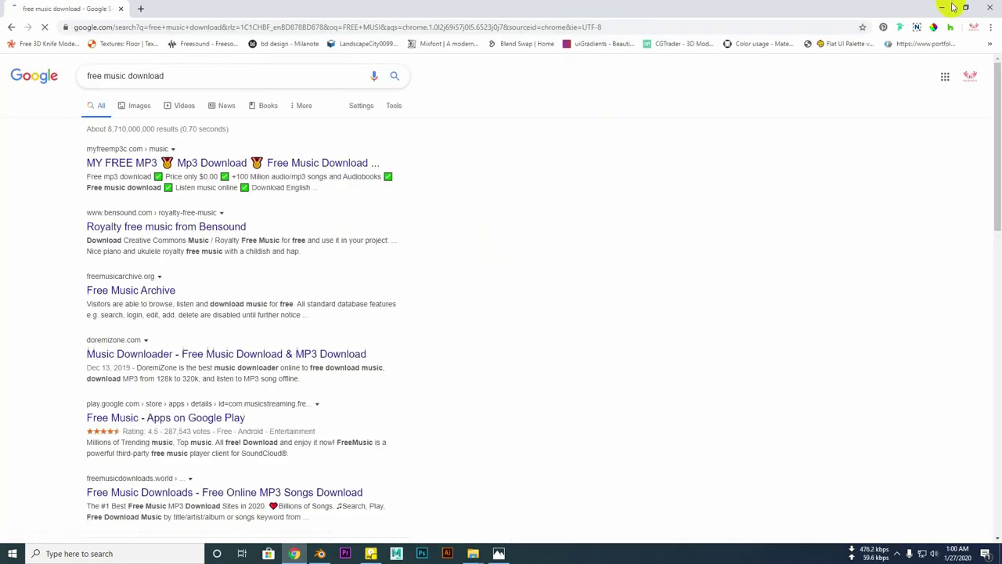
Return to Blender and play the phone's rotation, stopping at frame 170
{"action": "left_click", "coordinate": [939, 6]}
{"action": "middle_click_drag", "start_coordinate": [261, 271], "coordinate": [208, 314]}
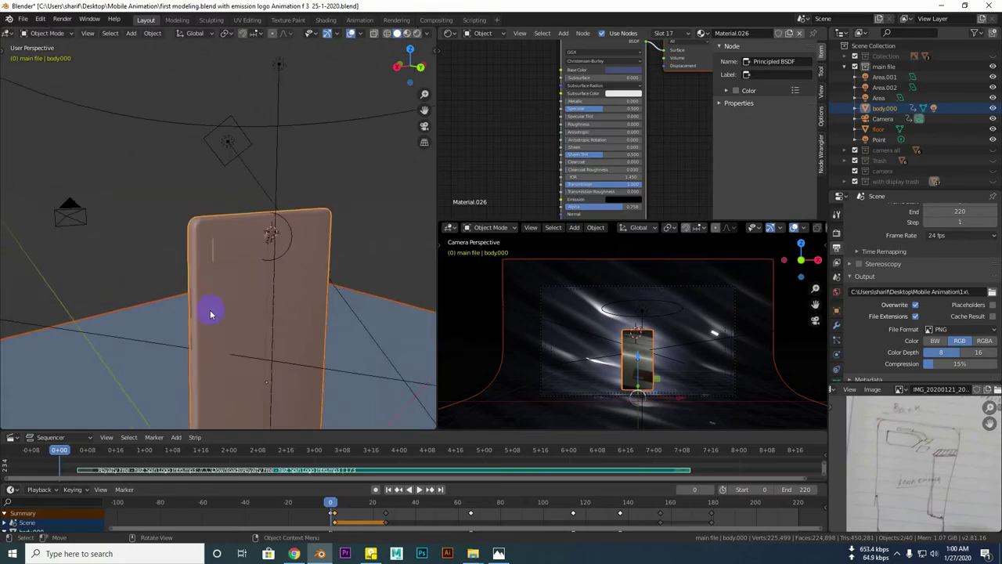
{"action": "scroll", "coordinate": [318, 328], "scroll_direction": "up", "scroll_amount": 3}
{"action": "mouse_move", "coordinate": [318, 329]}
{"action": "middle_mouse_down"}
{"action": "mouse_move", "coordinate": [89, 327]}
{"action": "mouse_move", "coordinate": [404, 319]}
{"action": "middle_mouse_up"}
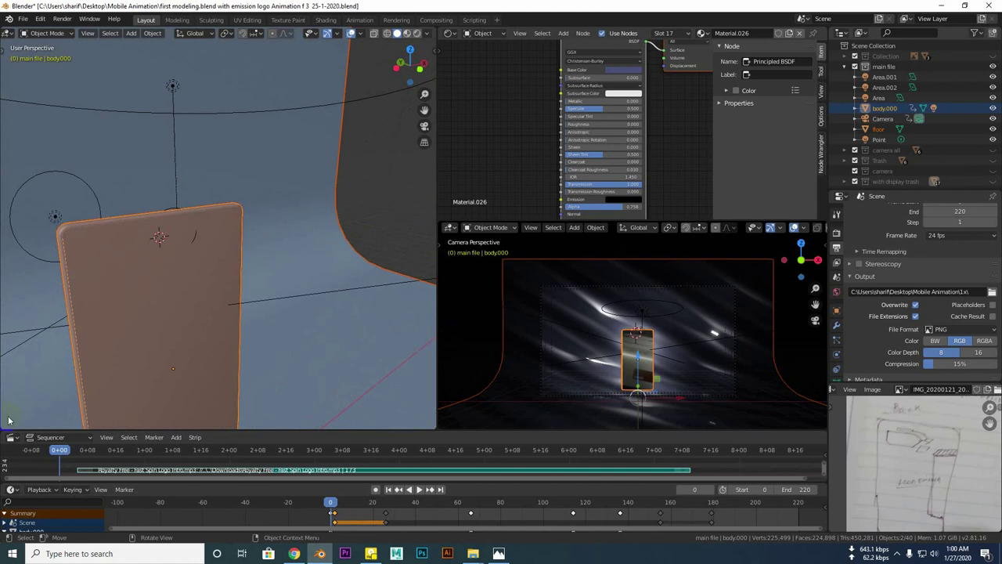
{"action": "mouse_move", "coordinate": [207, 289]}
{"action": "middle_mouse_down"}
{"action": "mouse_move", "coordinate": [208, 331]}
{"action": "mouse_move", "coordinate": [49, 326]}
{"action": "mouse_move", "coordinate": [78, 313]}
{"action": "middle_mouse_up"}
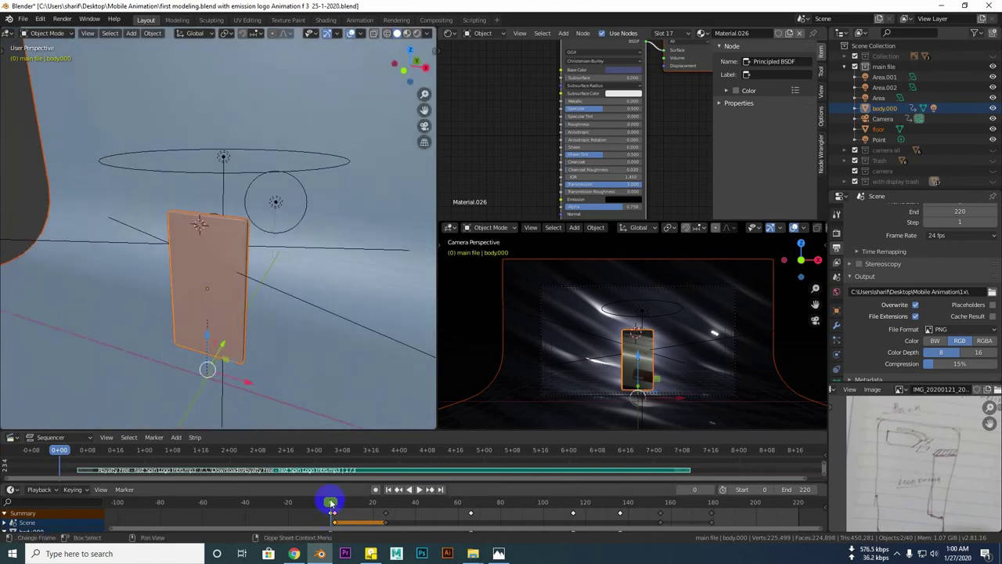
{"action": "key", "text": "space"}
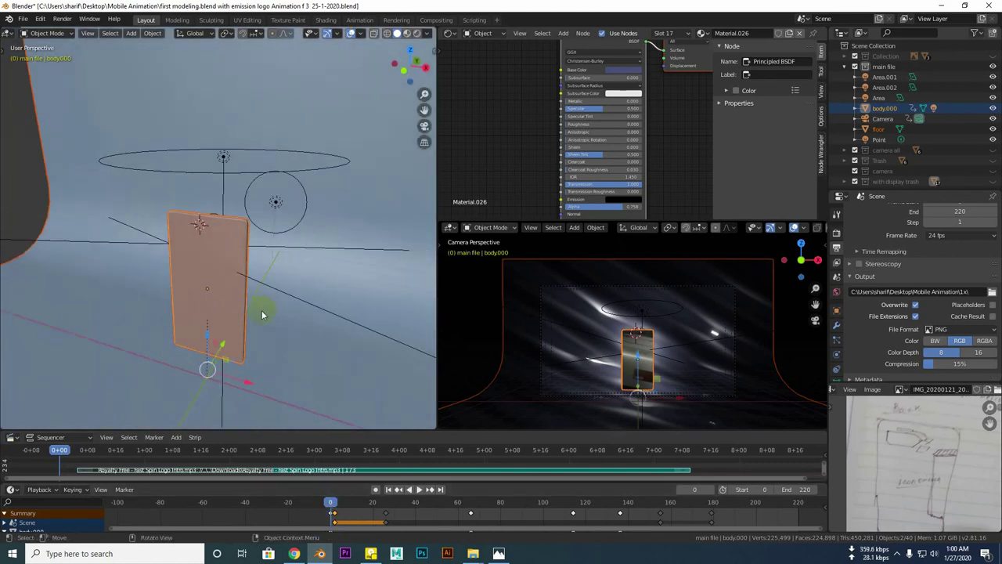
{"action": "key", "text": "space"}
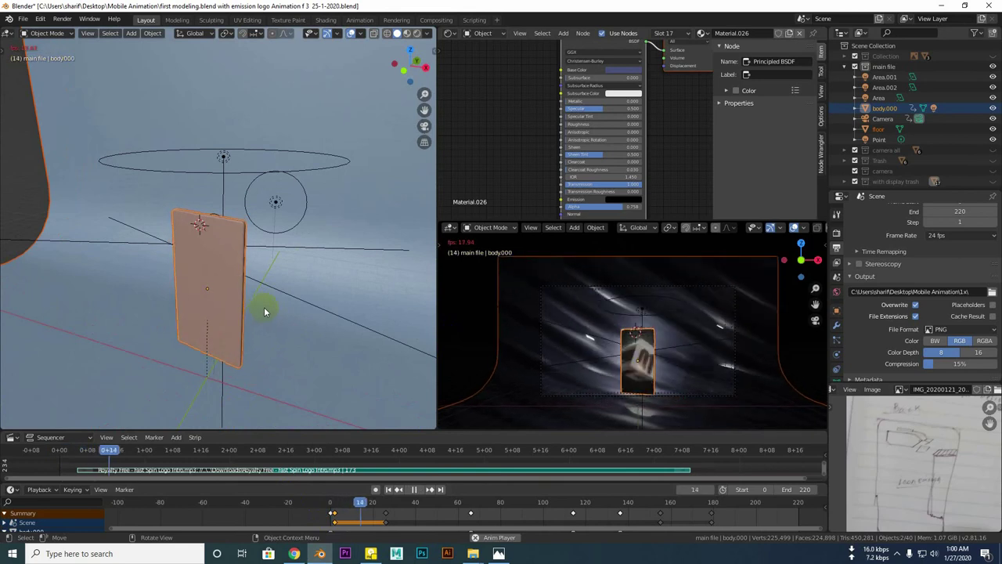
{"action": "mouse_move", "coordinate": [266, 306]}
{"action": "middle_mouse_down"}
{"action": "mouse_move", "coordinate": [195, 303]}
{"action": "mouse_move", "coordinate": [318, 298]}
{"action": "mouse_move", "coordinate": [105, 304]}
{"action": "mouse_move", "coordinate": [235, 313]}
{"action": "mouse_move", "coordinate": [202, 324]}
{"action": "mouse_move", "coordinate": [305, 343]}
{"action": "mouse_move", "coordinate": [226, 293]}
{"action": "mouse_move", "coordinate": [261, 268]}
{"action": "mouse_move", "coordinate": [284, 300]}
{"action": "mouse_move", "coordinate": [238, 313]}
{"action": "middle_mouse_up"}
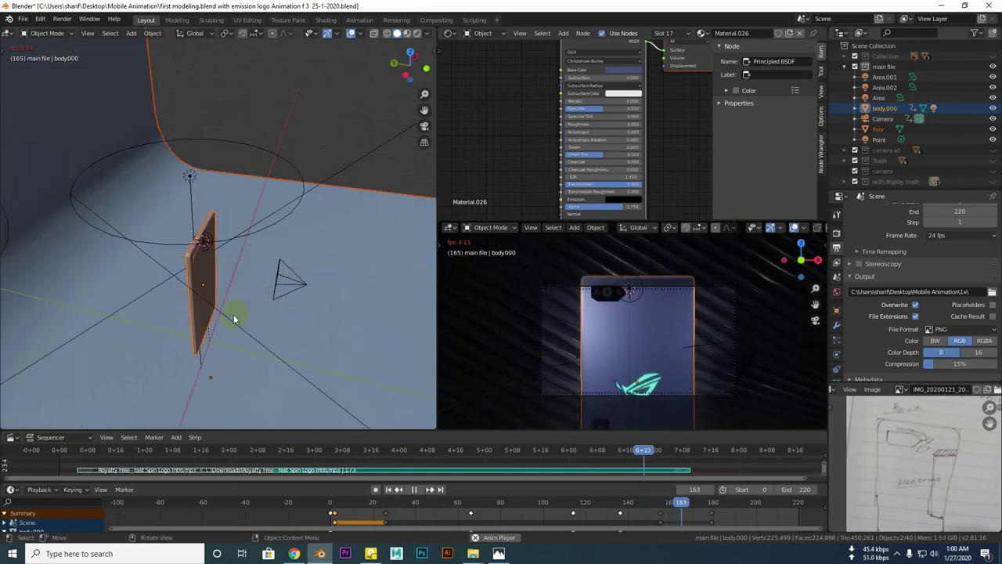
{"action": "key", "text": "space"}
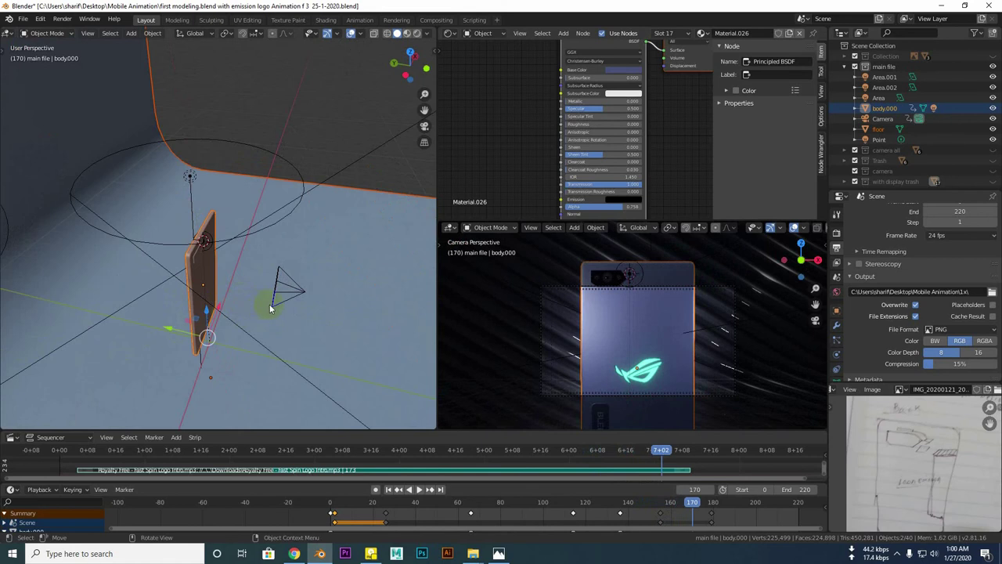
Put the phone body into Edit Mode
{"action": "mouse_move", "coordinate": [275, 313]}
{"action": "middle_mouse_down"}
{"action": "mouse_move", "coordinate": [14, 289]}
{"action": "mouse_move", "coordinate": [410, 287]}
{"action": "mouse_move", "coordinate": [348, 290]}
{"action": "middle_mouse_up"}
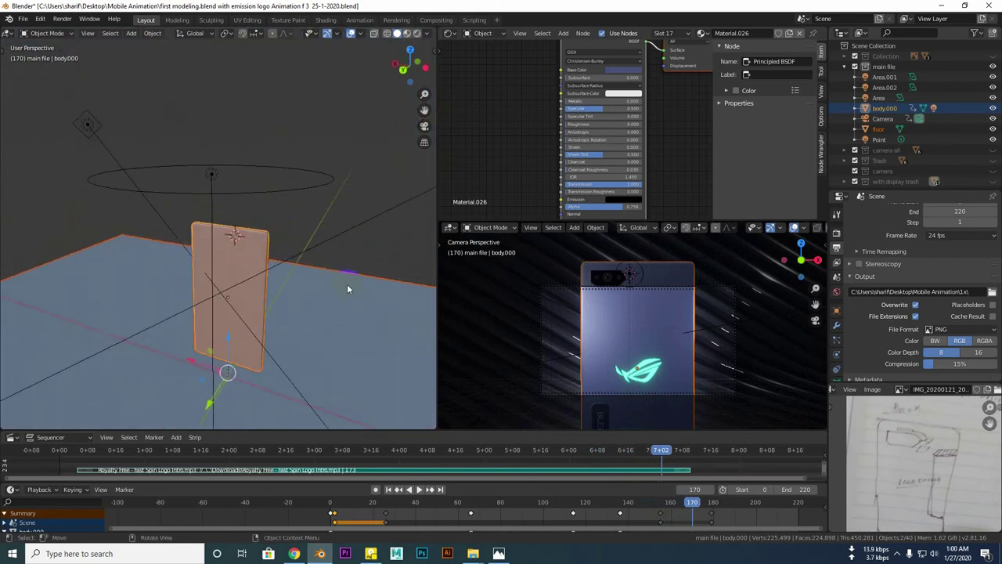
{"action": "middle_click_drag", "start_coordinate": [262, 352], "coordinate": [313, 265]}
{"action": "key", "text": "Tab"}
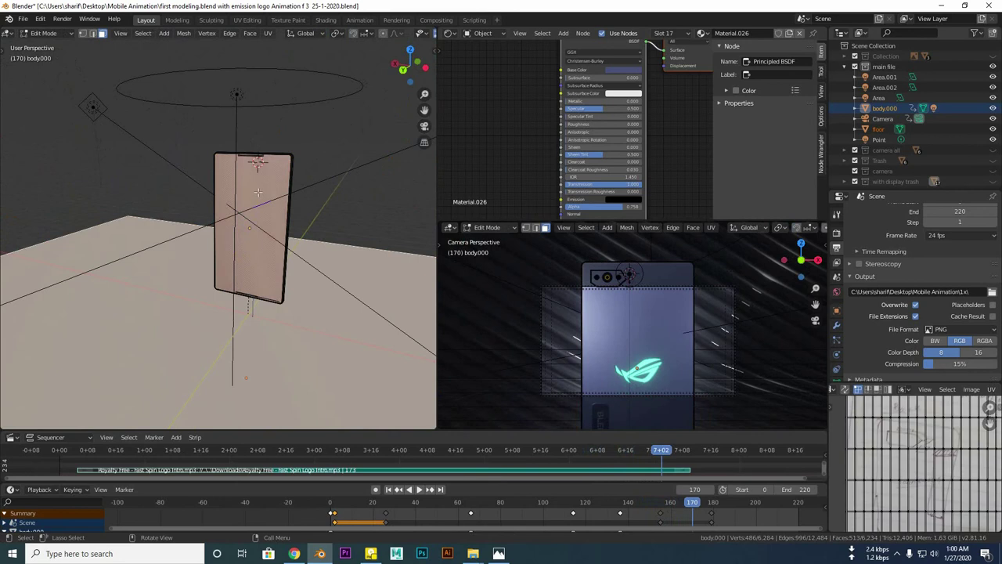
Switch the viewport to Rendered shading and close in on the glowing logo
{"action": "mouse_move", "coordinate": [245, 282]}
{"action": "middle_mouse_down"}
{"action": "mouse_move", "coordinate": [33, 246]}
{"action": "mouse_move", "coordinate": [236, 249]}
{"action": "middle_mouse_up"}
{"action": "scroll", "coordinate": [407, 36], "scroll_direction": "down", "scroll_amount": 3}
{"action": "scroll", "coordinate": [414, 36], "scroll_direction": "down", "scroll_amount": 2}
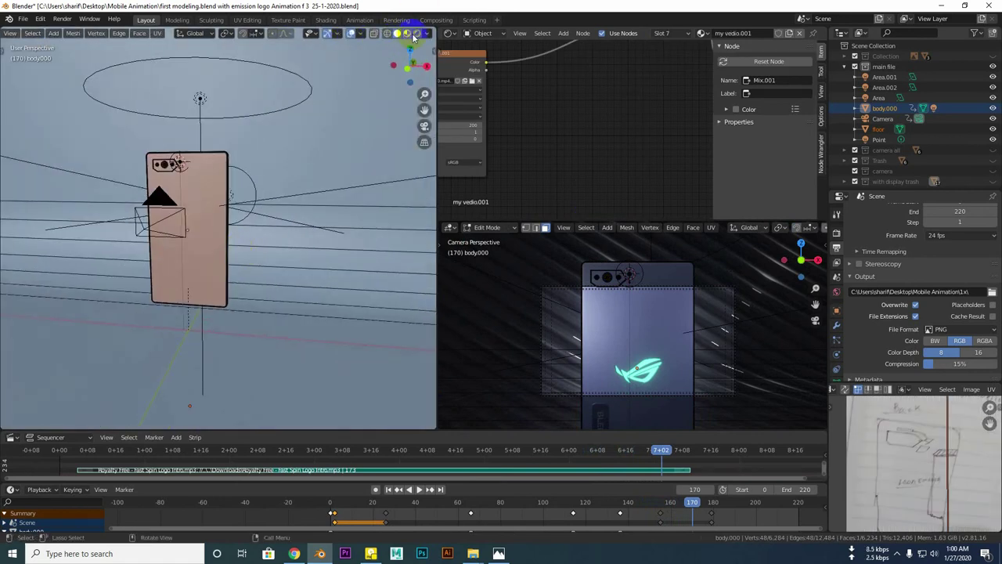
{"action": "left_click", "coordinate": [408, 33]}
{"action": "middle_click_drag", "start_coordinate": [201, 260], "coordinate": [224, 259]}
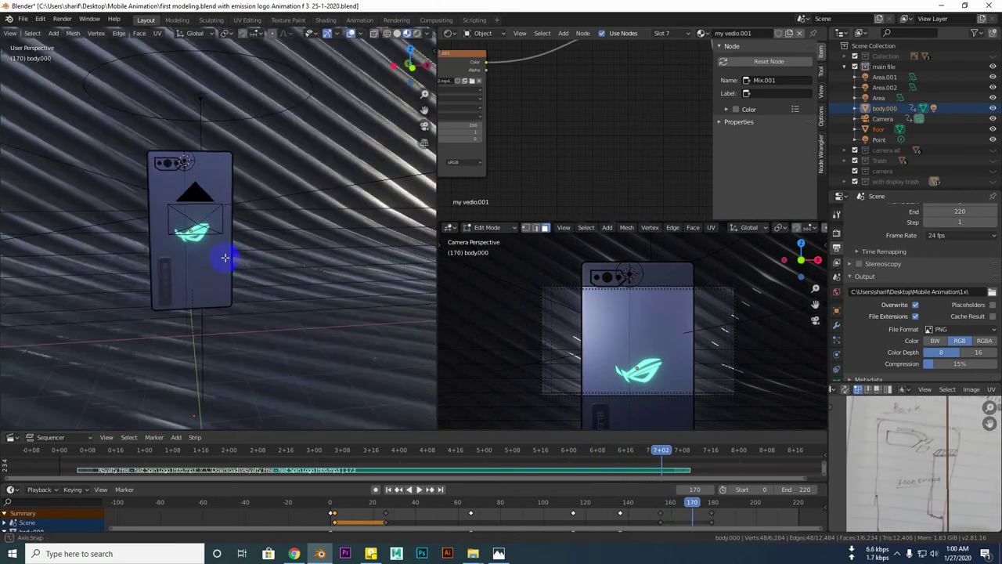
{"action": "scroll", "coordinate": [224, 298], "scroll_direction": "up", "scroll_amount": 2}
{"action": "middle_click_drag", "start_coordinate": [224, 298], "coordinate": [264, 279]}
{"action": "scroll", "coordinate": [245, 212], "scroll_direction": "up", "scroll_amount": 3}
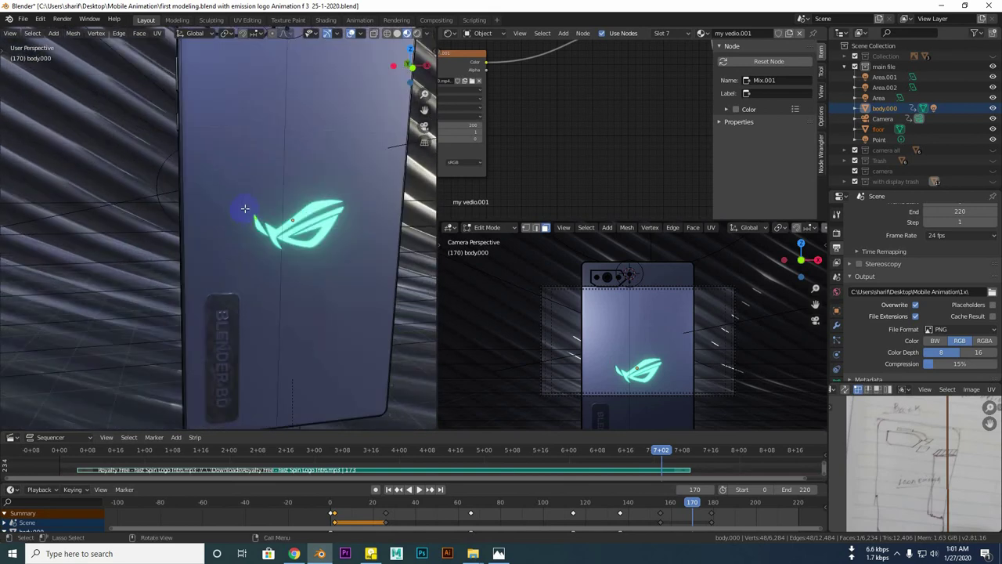
Select the logo faces on the phone's back to load the 'logo' material
{"action": "scroll", "coordinate": [245, 208], "scroll_direction": "down", "scroll_amount": 4}
{"action": "middle_click_drag", "start_coordinate": [224, 219], "coordinate": [233, 346]}
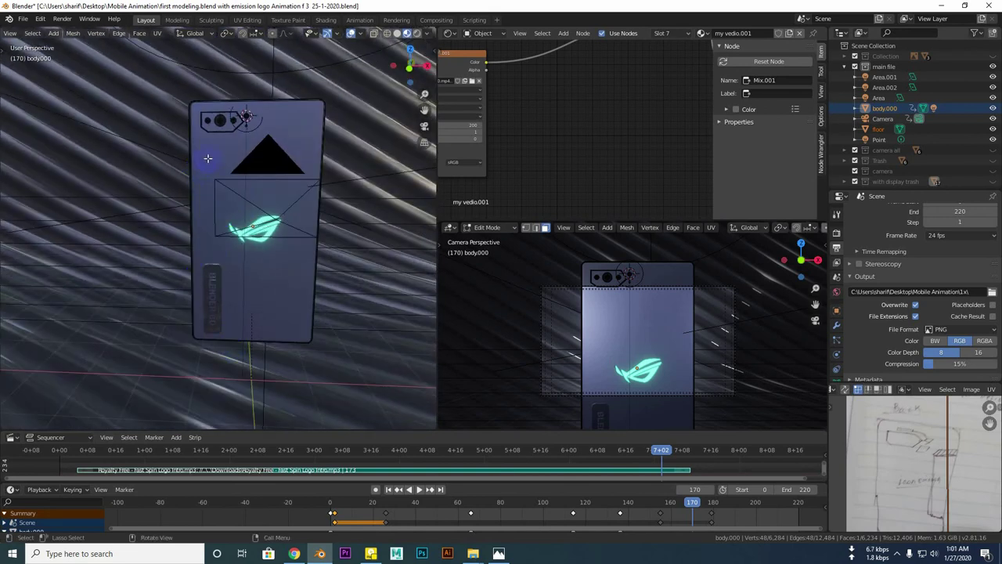
{"action": "left_click", "coordinate": [207, 158]}
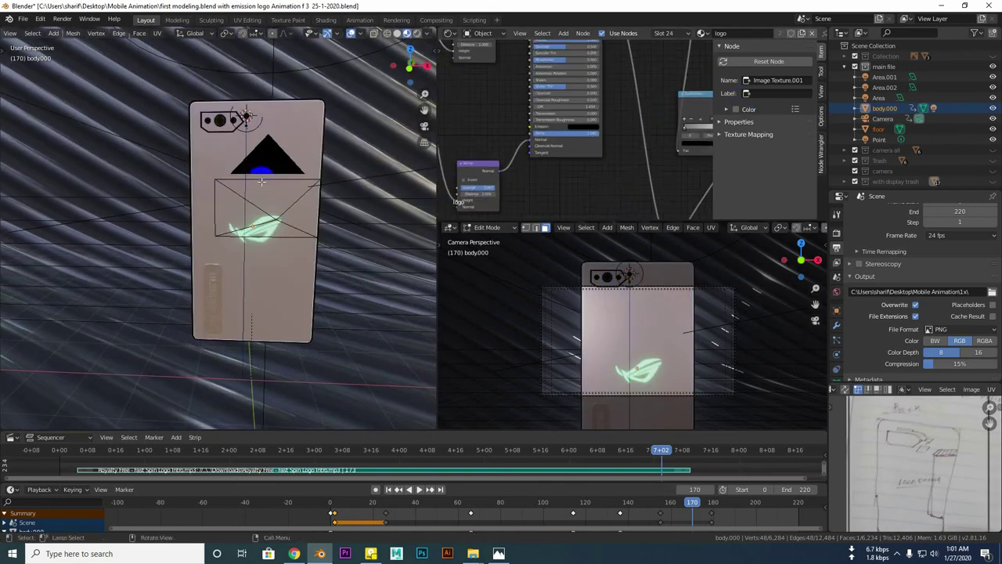
Zoom and pan around the 'logo' material's nodes in the Shader Editor
{"action": "scroll", "coordinate": [529, 170], "scroll_direction": "down", "scroll_amount": 2}
{"action": "scroll", "coordinate": [532, 172], "scroll_direction": "down", "scroll_amount": 2}
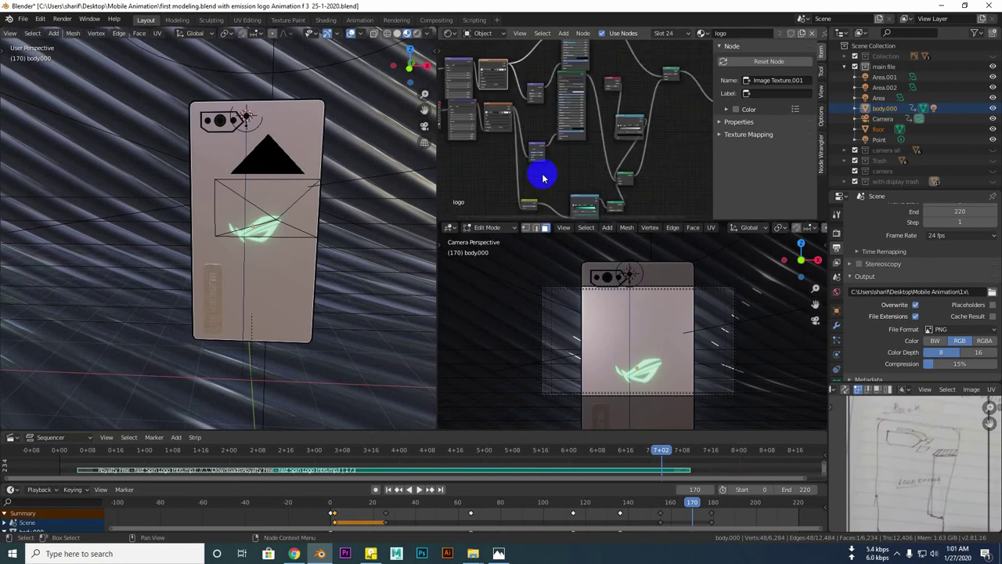
{"action": "mouse_move", "coordinate": [571, 166]}
{"action": "middle_mouse_down"}
{"action": "mouse_move", "coordinate": [546, 181]}
{"action": "mouse_move", "coordinate": [514, 175]}
{"action": "mouse_move", "coordinate": [564, 174]}
{"action": "mouse_move", "coordinate": [512, 190]}
{"action": "middle_mouse_up"}
{"action": "scroll", "coordinate": [529, 181], "scroll_direction": "up", "scroll_amount": 1}
{"action": "scroll", "coordinate": [501, 179], "scroll_direction": "up", "scroll_amount": 2}
{"action": "scroll", "coordinate": [501, 179], "scroll_direction": "up", "scroll_amount": 1}
{"action": "scroll", "coordinate": [516, 184], "scroll_direction": "up", "scroll_amount": 1}
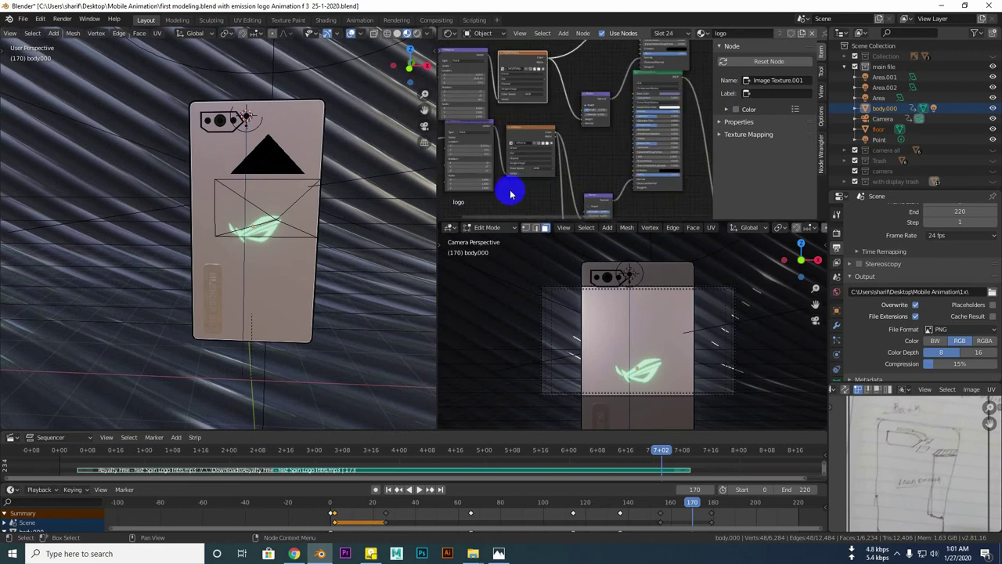
{"action": "scroll", "coordinate": [512, 190], "scroll_direction": "up", "scroll_amount": 2}
{"action": "scroll", "coordinate": [257, 252], "scroll_direction": "up", "scroll_amount": 4}
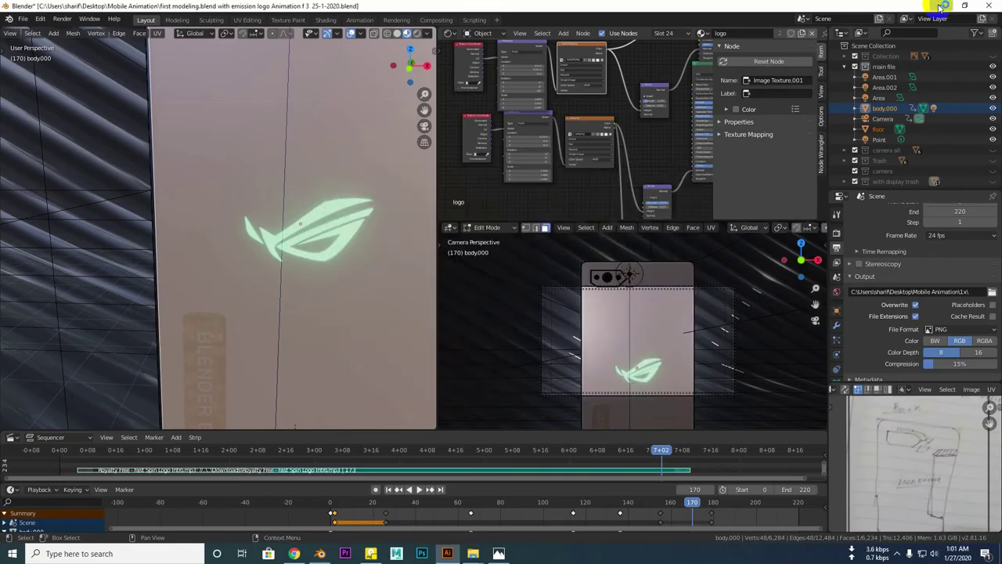
Check on Illustrator while it launches, switching back to Blender in between
{"action": "left_click", "coordinate": [964, 6]}
{"action": "left_click", "coordinate": [309, 553]}
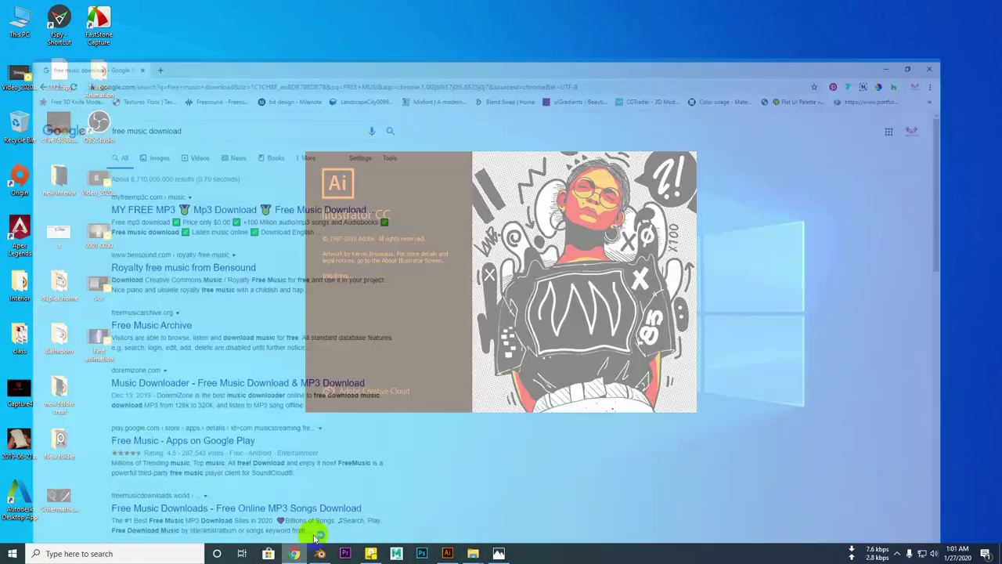
{"action": "left_click", "coordinate": [319, 554]}
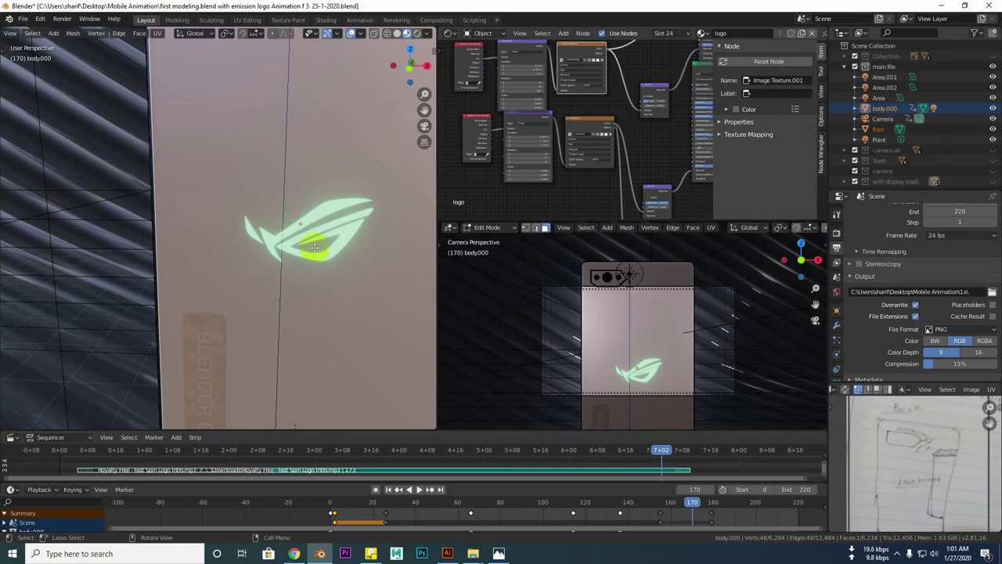
{"action": "left_click", "coordinate": [941, 6]}
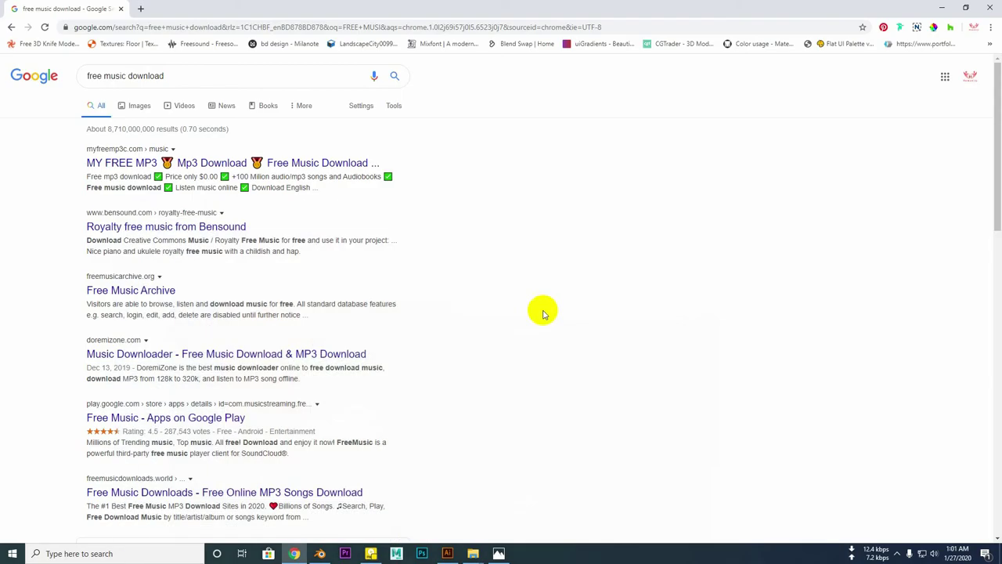
{"action": "left_click", "coordinate": [446, 541]}
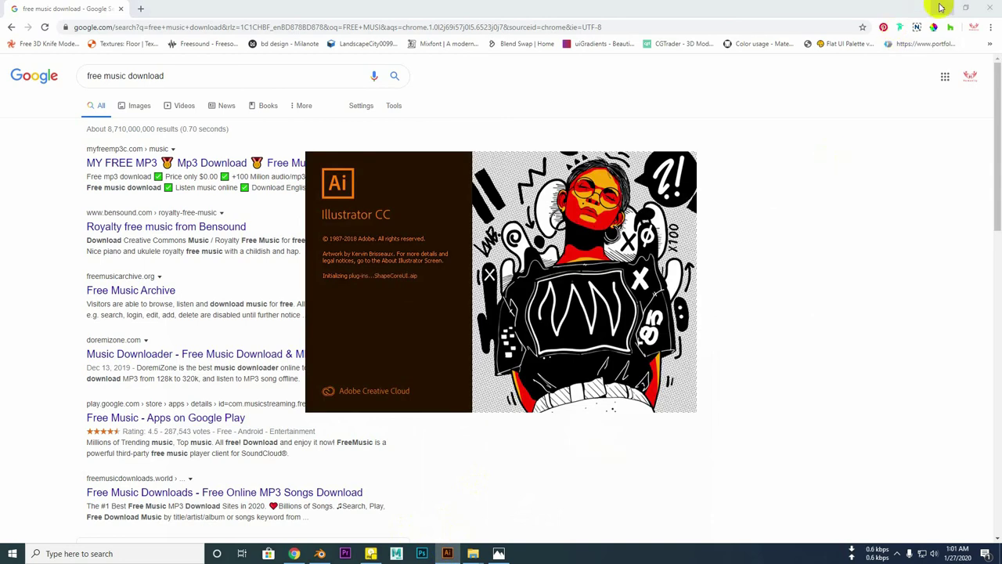
{"action": "left_click", "coordinate": [941, 8]}
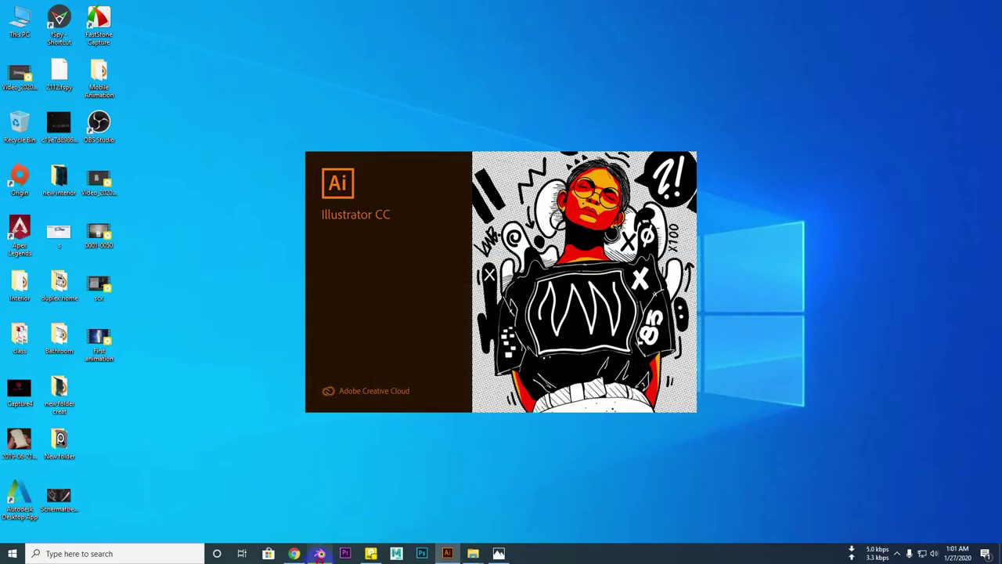
{"action": "left_click", "coordinate": [320, 553]}
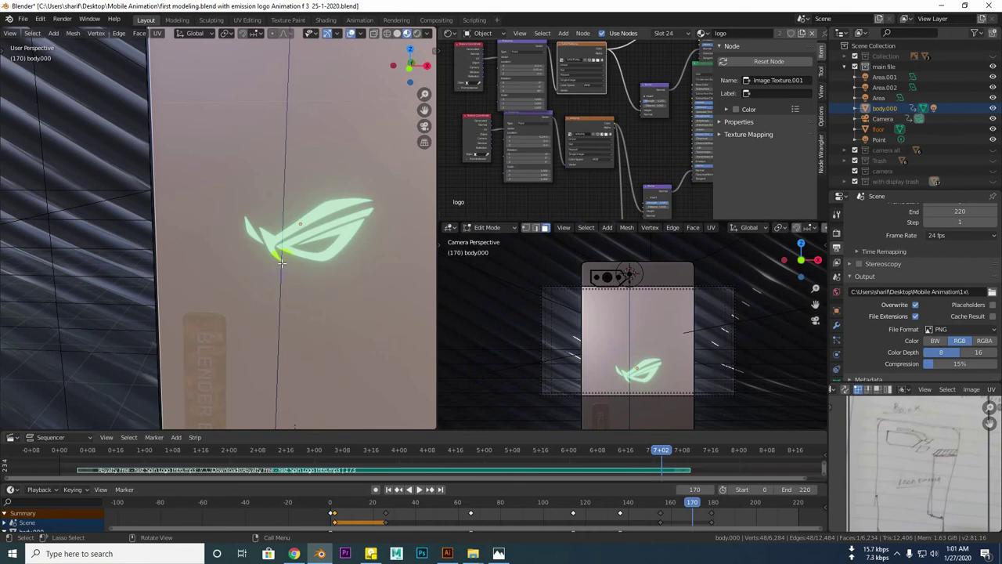
Open SDF.png from Illustrator's recent files, fit it in view, then return to Blender
{"action": "left_click", "coordinate": [447, 553]}
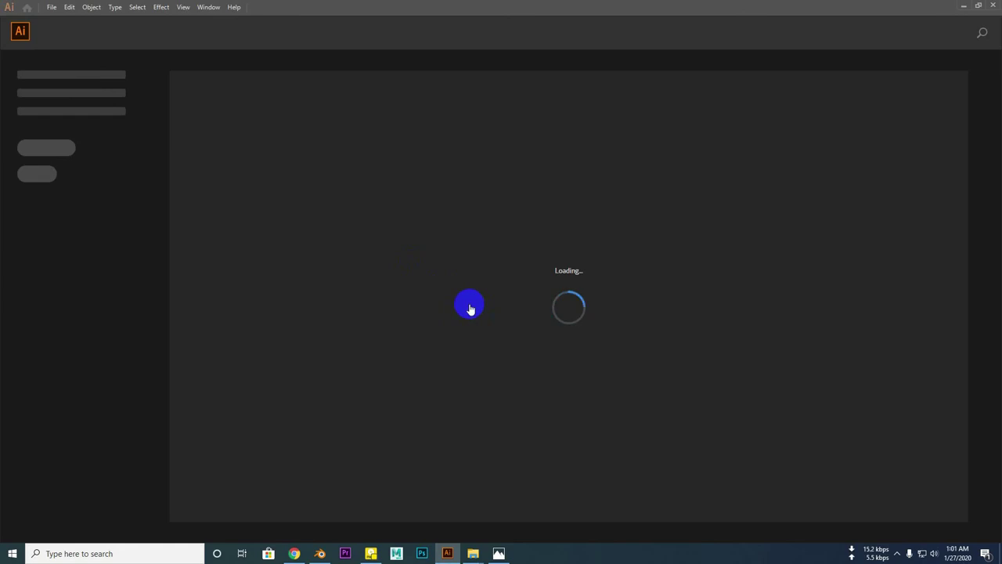
{"action": "scroll", "coordinate": [413, 381], "scroll_direction": "down", "scroll_amount": 3}
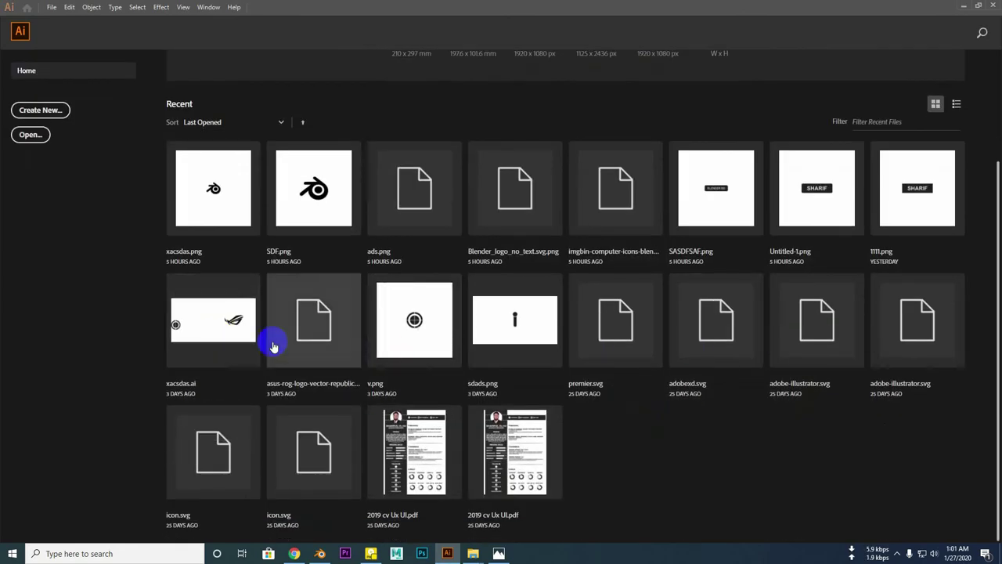
{"action": "left_click", "coordinate": [240, 347]}
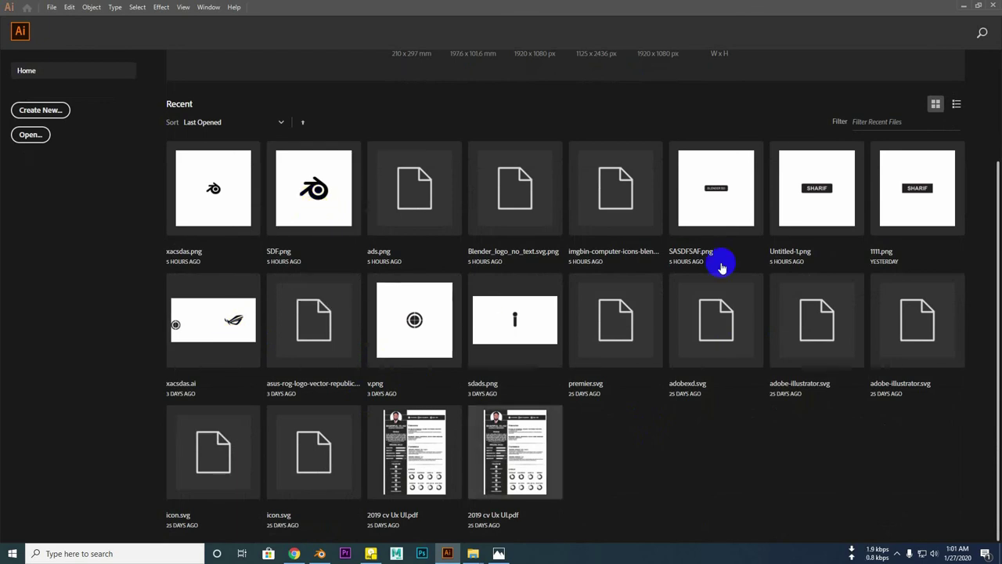
{"action": "left_click", "coordinate": [323, 205]}
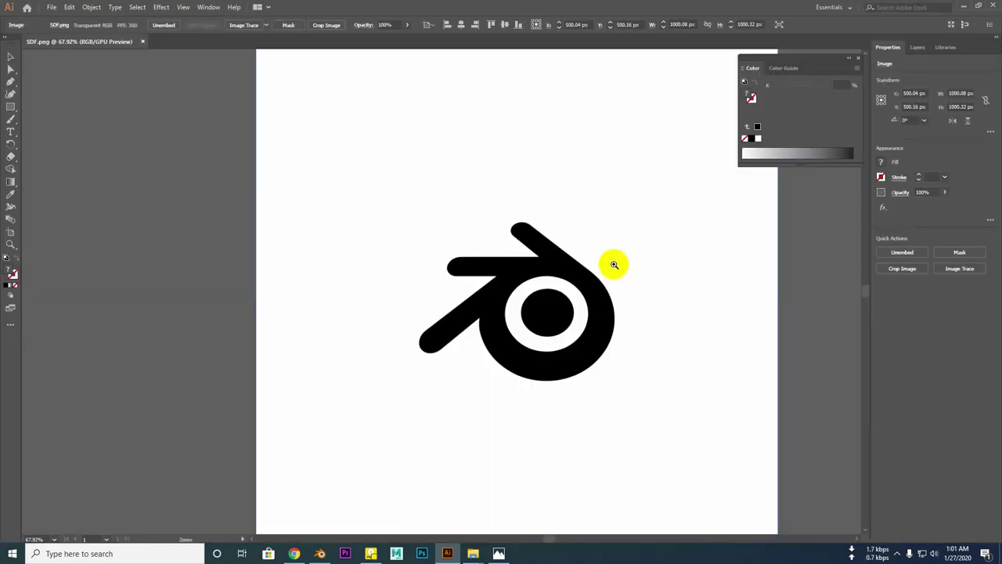
{"action": "left_click", "coordinate": [457, 232], "text": "alt"}
{"action": "left_click_drag", "start_coordinate": [456, 232], "coordinate": [468, 237]}
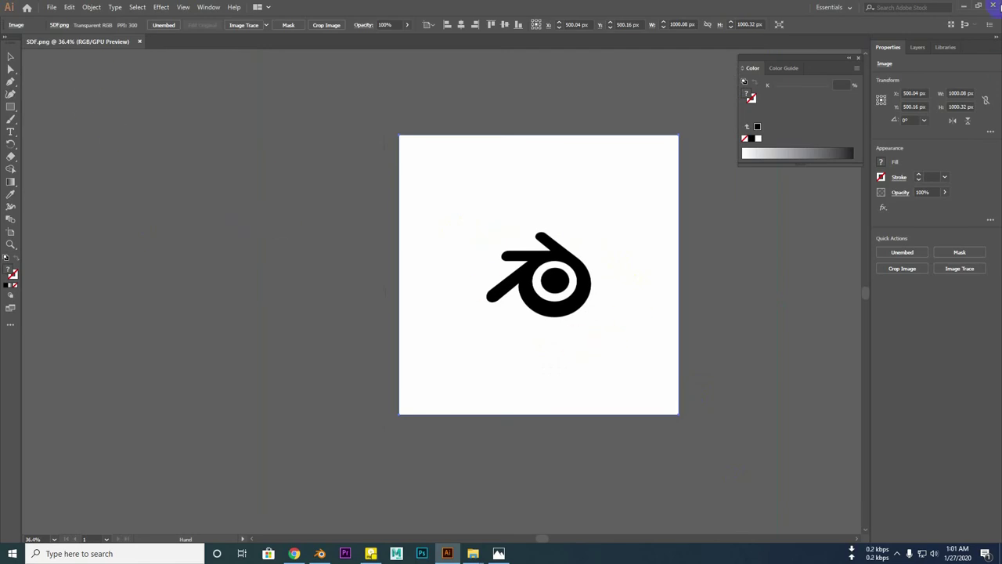
{"action": "left_click", "coordinate": [962, 7]}
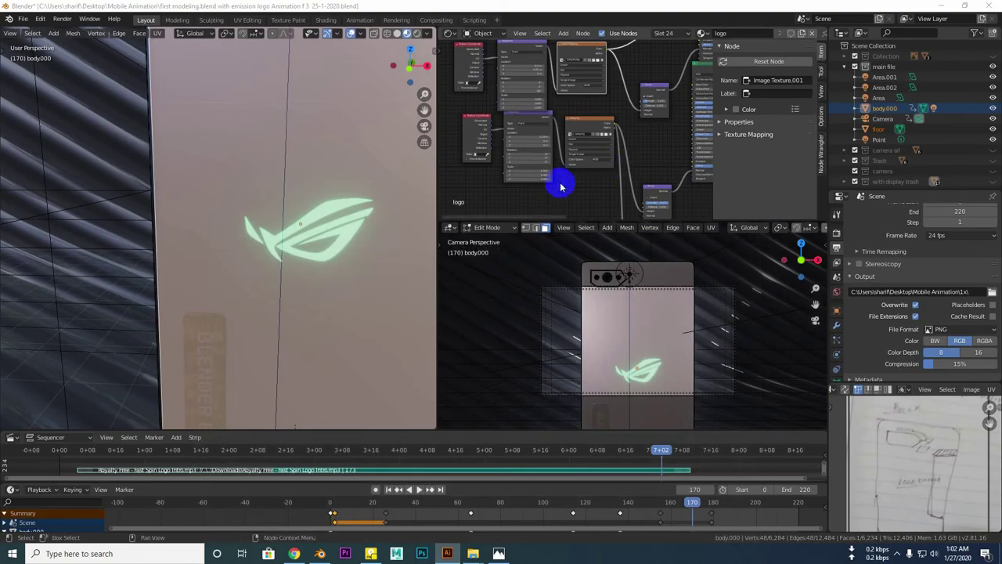
{"action": "scroll", "coordinate": [542, 149], "scroll_direction": "up", "scroll_amount": 3}
{"action": "middle_click_drag", "start_coordinate": [603, 161], "coordinate": [664, 152]}
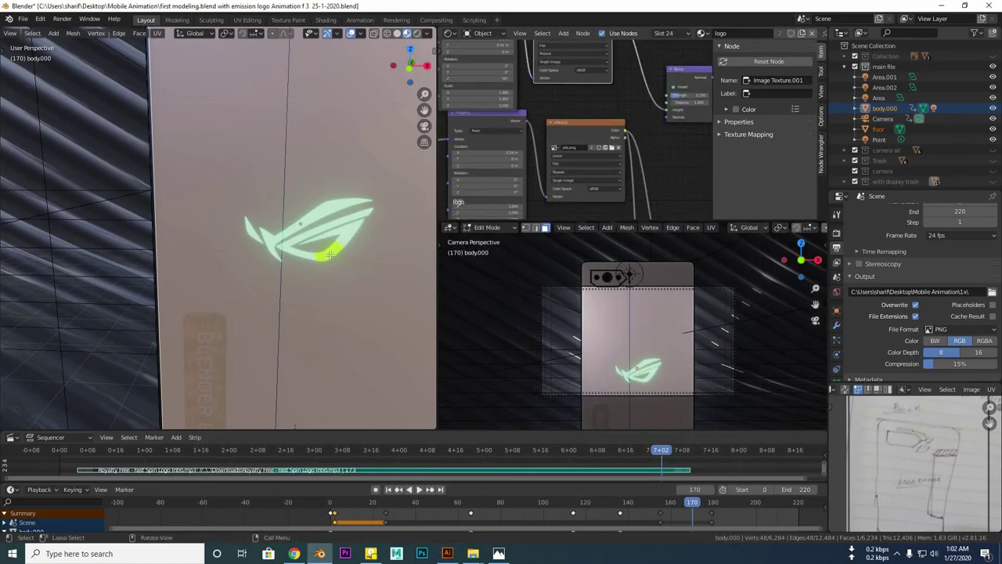
{"action": "scroll", "coordinate": [329, 251], "scroll_direction": "down", "scroll_amount": 4}
{"action": "scroll", "coordinate": [666, 152], "scroll_direction": "up", "scroll_amount": 2}
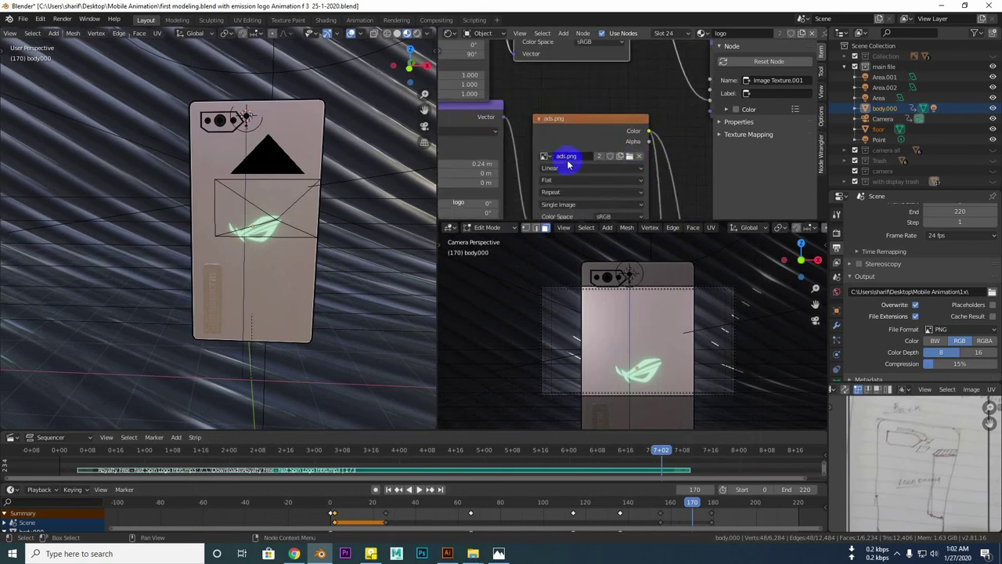
{"action": "left_click", "coordinate": [630, 156]}
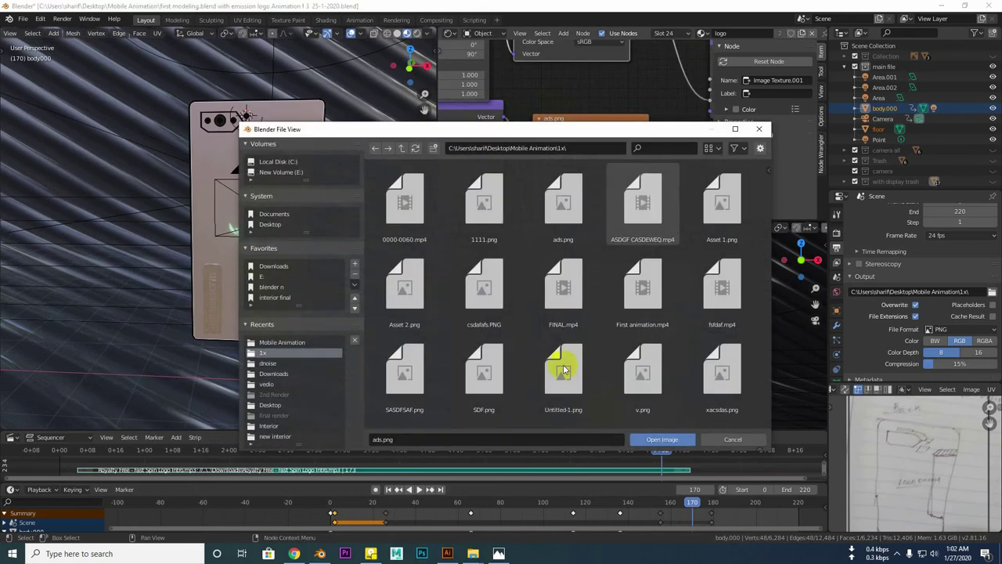
{"action": "left_click", "coordinate": [758, 129]}
{"action": "scroll", "coordinate": [652, 149], "scroll_direction": "down", "scroll_amount": 2}
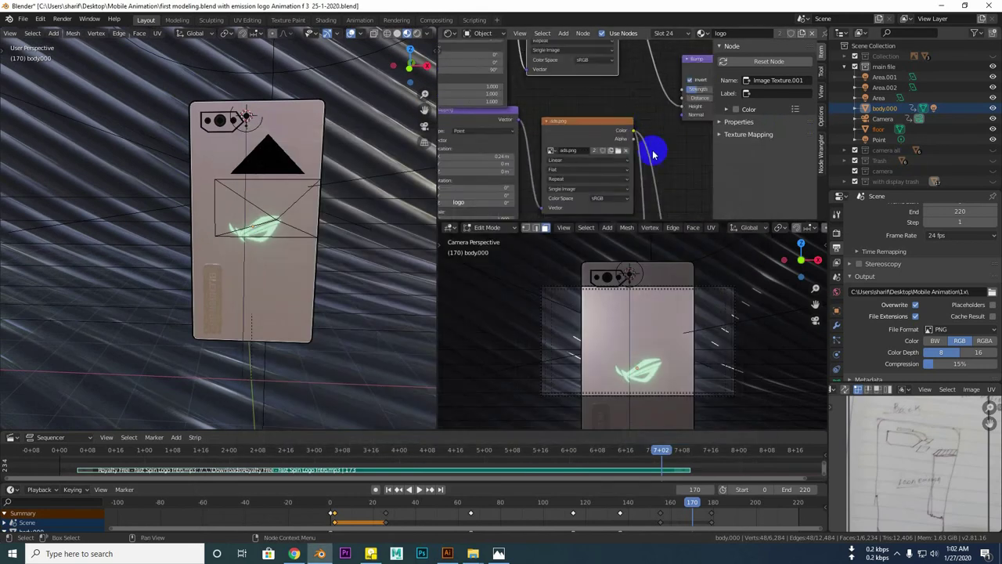
{"action": "scroll", "coordinate": [648, 161], "scroll_direction": "down", "scroll_amount": 3}
{"action": "middle_click_drag", "start_coordinate": [648, 160], "coordinate": [544, 164]}
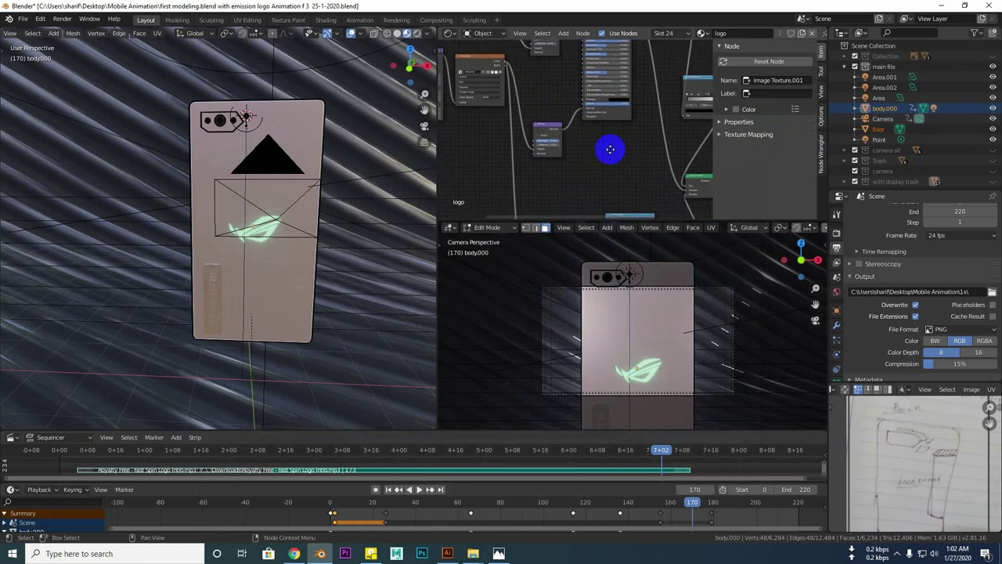
{"action": "scroll", "coordinate": [608, 151], "scroll_direction": "up", "scroll_amount": 2}
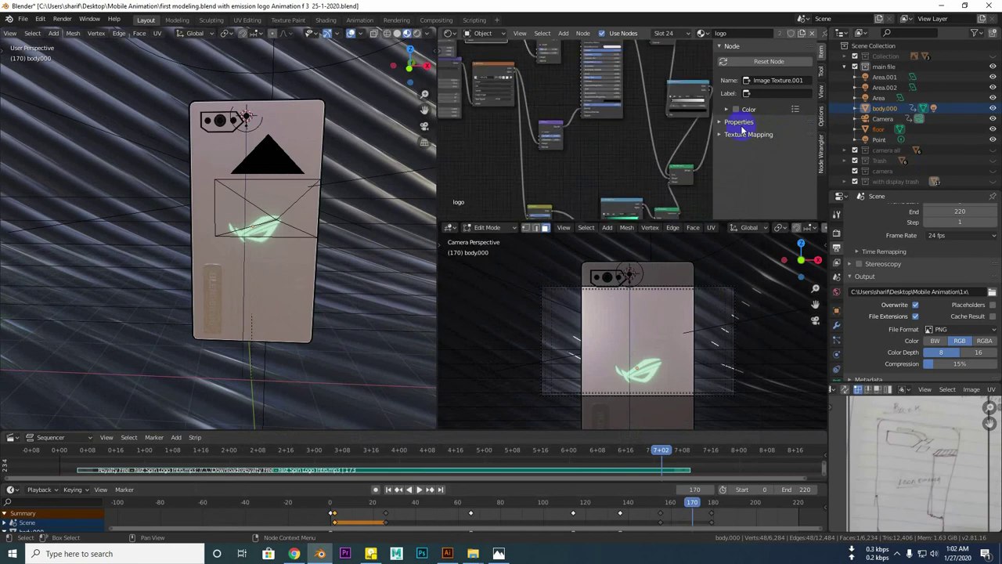
{"action": "scroll", "coordinate": [266, 319], "scroll_direction": "up", "scroll_amount": 3}
{"action": "middle_click_drag", "start_coordinate": [266, 320], "coordinate": [348, 138]}
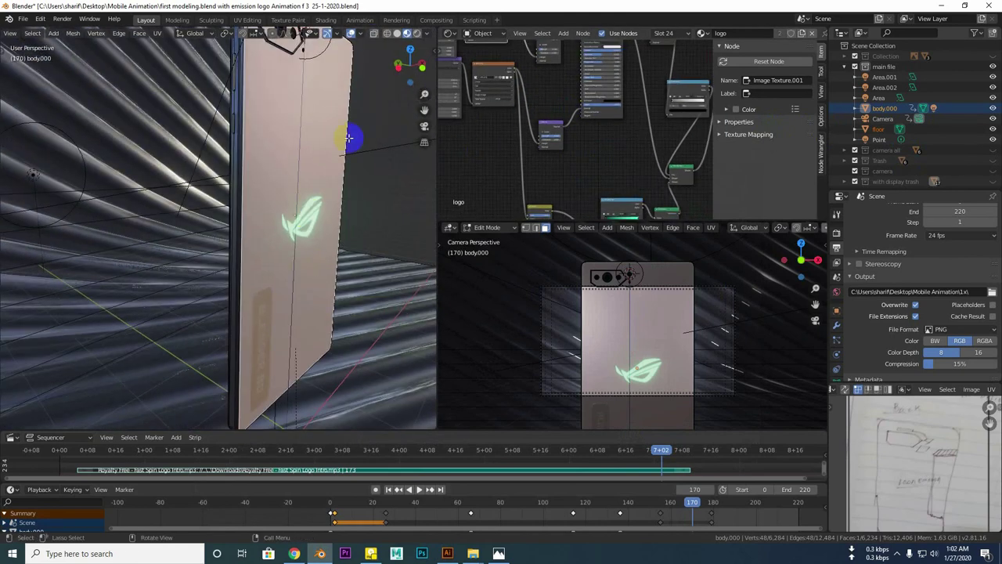
Scrub the timeline playhead from frame 170 back to frame 40
{"action": "left_click_drag", "start_coordinate": [693, 503], "coordinate": [478, 502]}
{"action": "mouse_move", "coordinate": [130, 268]}
{"action": "middle_mouse_down"}
{"action": "mouse_move", "coordinate": [40, 256]}
{"action": "mouse_move", "coordinate": [261, 340]}
{"action": "middle_mouse_up"}
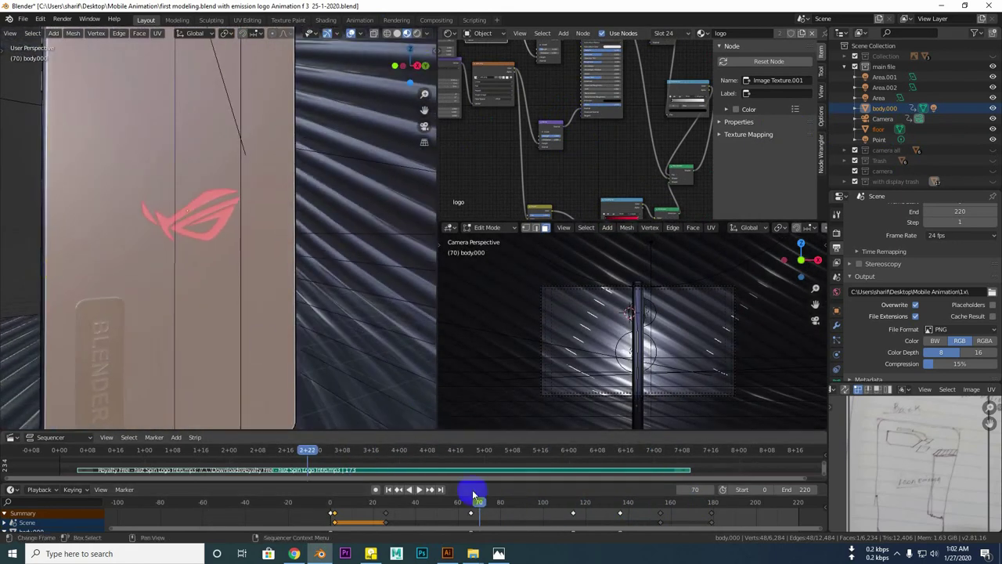
{"action": "left_click_drag", "start_coordinate": [445, 504], "coordinate": [415, 502]}
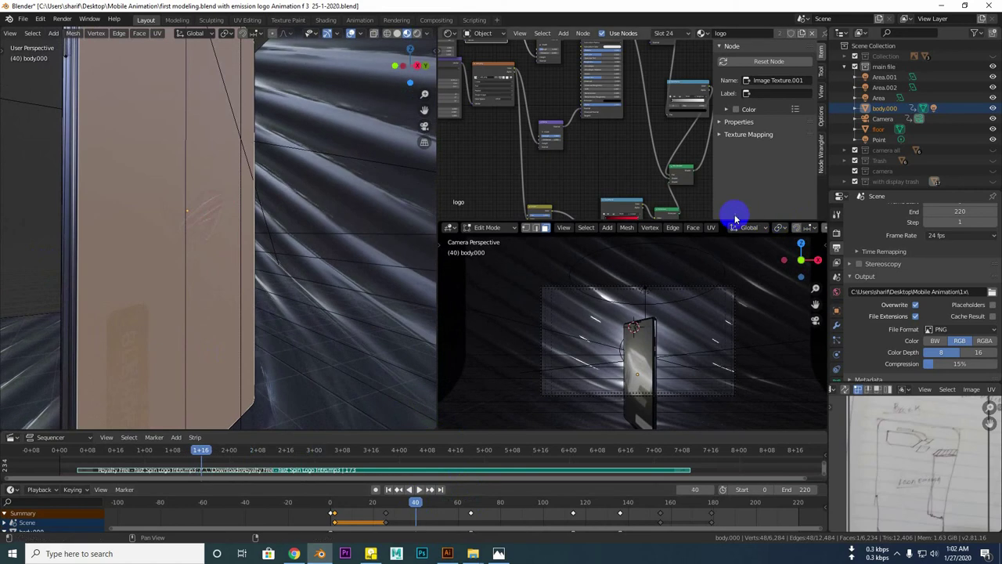
Orbit to examine the logo outline and camera bump on the phone's back
{"action": "mouse_move", "coordinate": [237, 251]}
{"action": "middle_mouse_down"}
{"action": "mouse_move", "coordinate": [139, 146]}
{"action": "mouse_move", "coordinate": [324, 318]}
{"action": "mouse_move", "coordinate": [350, 313]}
{"action": "middle_mouse_up"}
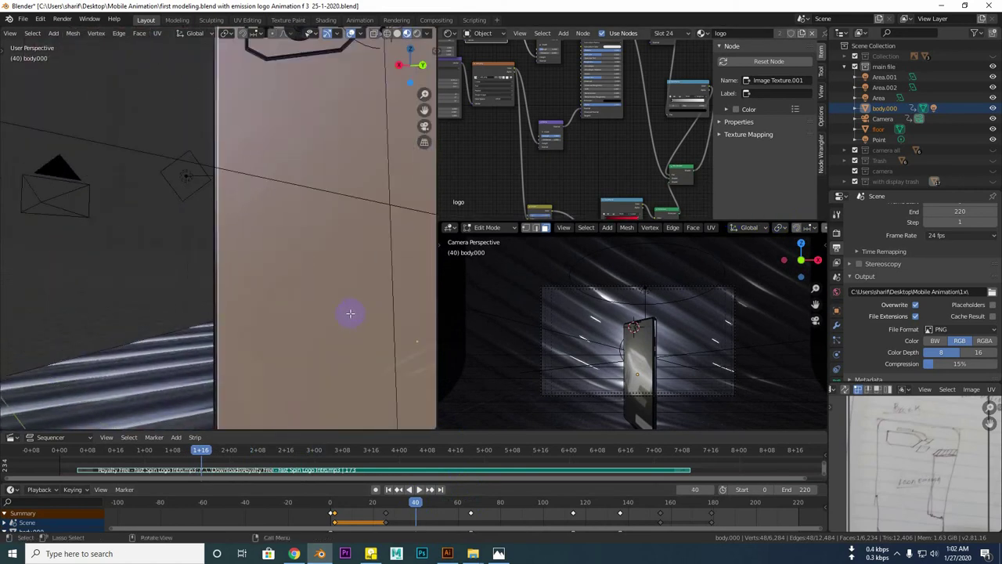
{"action": "mouse_move", "coordinate": [299, 280]}
{"action": "middle_mouse_down"}
{"action": "mouse_move", "coordinate": [324, 324]}
{"action": "mouse_move", "coordinate": [318, 246]}
{"action": "middle_mouse_up"}
{"action": "mouse_move", "coordinate": [92, 152]}
{"action": "middle_mouse_down"}
{"action": "mouse_move", "coordinate": [340, 282]}
{"action": "mouse_move", "coordinate": [300, 285]}
{"action": "middle_mouse_up"}
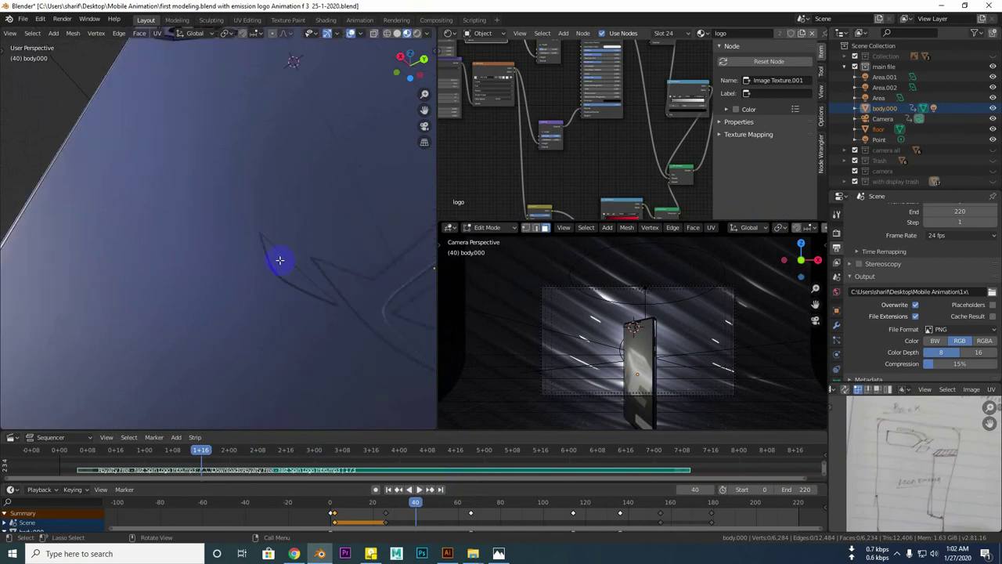
{"action": "mouse_move", "coordinate": [282, 229]}
{"action": "middle_mouse_down"}
{"action": "mouse_move", "coordinate": [306, 306]}
{"action": "mouse_move", "coordinate": [291, 315]}
{"action": "mouse_move", "coordinate": [298, 321]}
{"action": "middle_mouse_up"}
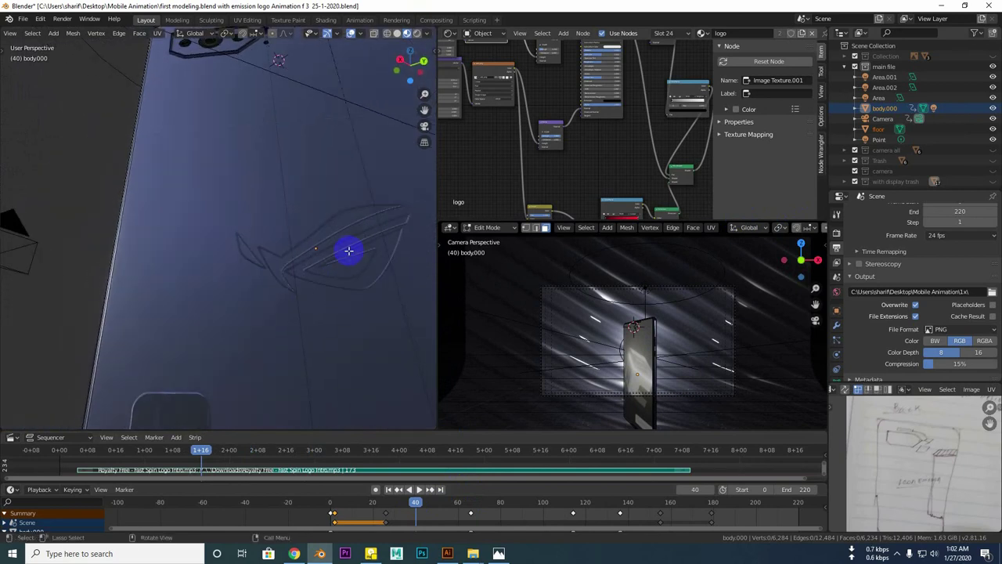
Zoom to the Bump node and lower its Strength from 0.642 to 0.442
{"action": "scroll", "coordinate": [553, 155], "scroll_direction": "up", "scroll_amount": 1}
{"action": "scroll", "coordinate": [575, 168], "scroll_direction": "up", "scroll_amount": 1}
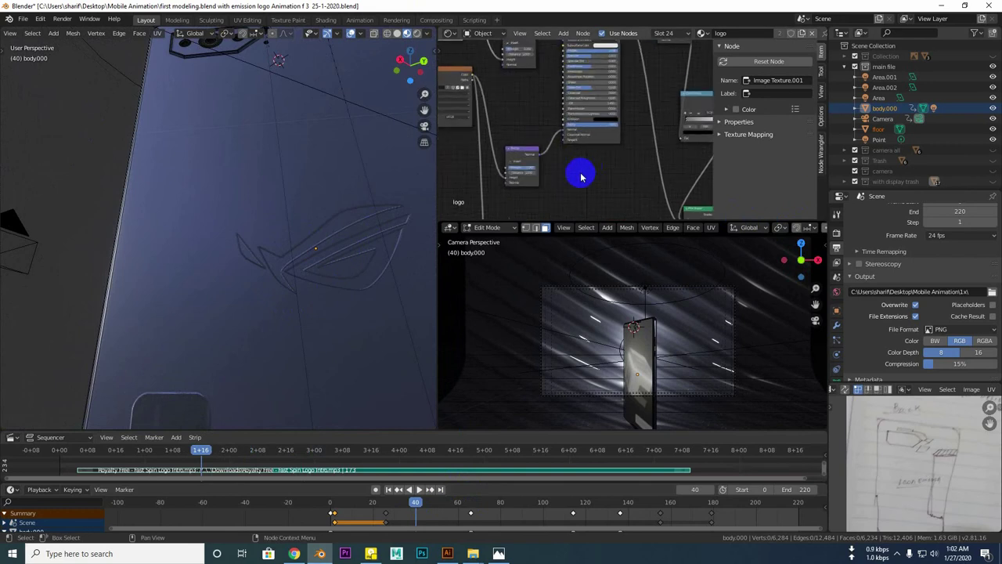
{"action": "scroll", "coordinate": [594, 161], "scroll_direction": "up", "scroll_amount": 1}
{"action": "scroll", "coordinate": [514, 152], "scroll_direction": "up", "scroll_amount": 1}
{"action": "scroll", "coordinate": [528, 173], "scroll_direction": "up", "scroll_amount": 1}
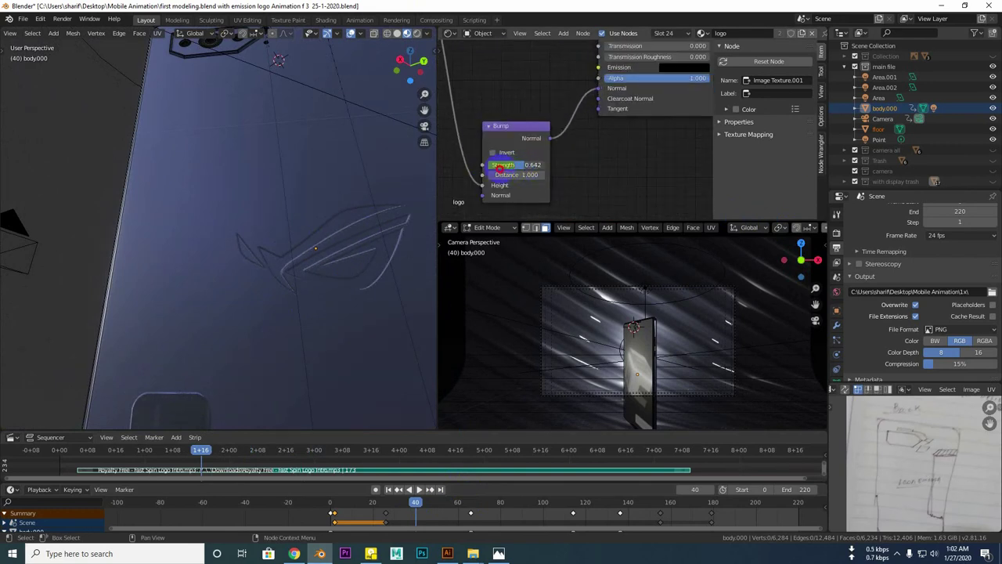
{"action": "middle_click_drag", "start_coordinate": [269, 256], "coordinate": [509, 246]}
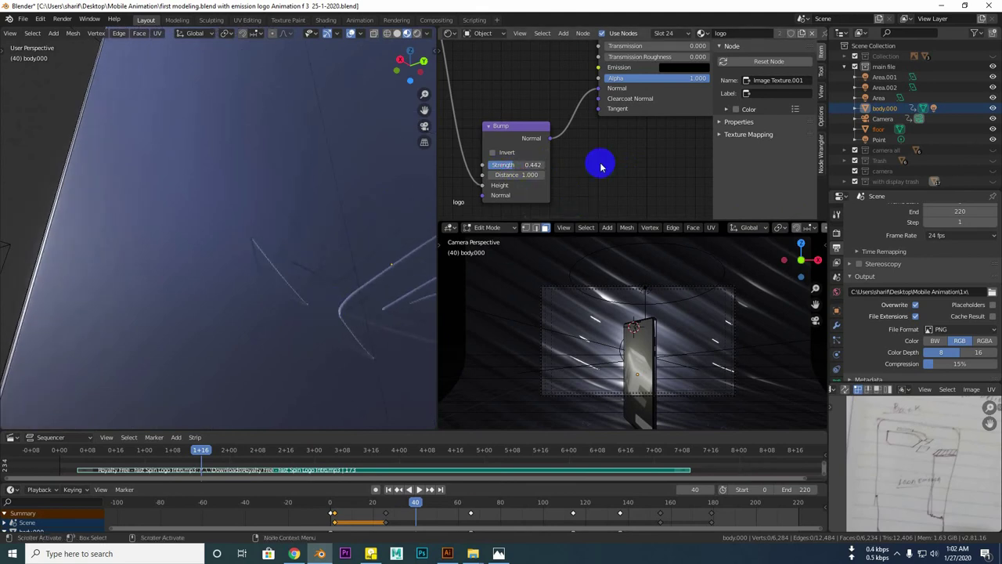
{"action": "scroll", "coordinate": [619, 190], "scroll_direction": "down", "scroll_amount": 2}
{"action": "scroll", "coordinate": [574, 190], "scroll_direction": "down", "scroll_amount": 2}
{"action": "scroll", "coordinate": [582, 115], "scroll_direction": "down", "scroll_amount": 2}
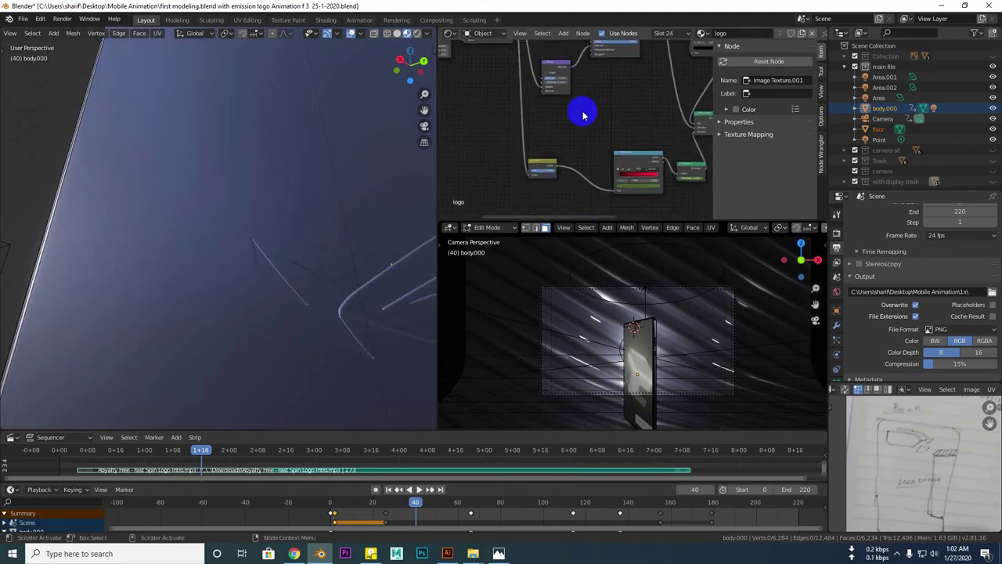
{"action": "scroll", "coordinate": [579, 149], "scroll_direction": "up", "scroll_amount": 3}
{"action": "scroll", "coordinate": [239, 302], "scroll_direction": "down", "scroll_amount": 1}
{"action": "scroll", "coordinate": [239, 302], "scroll_direction": "down", "scroll_amount": 3}
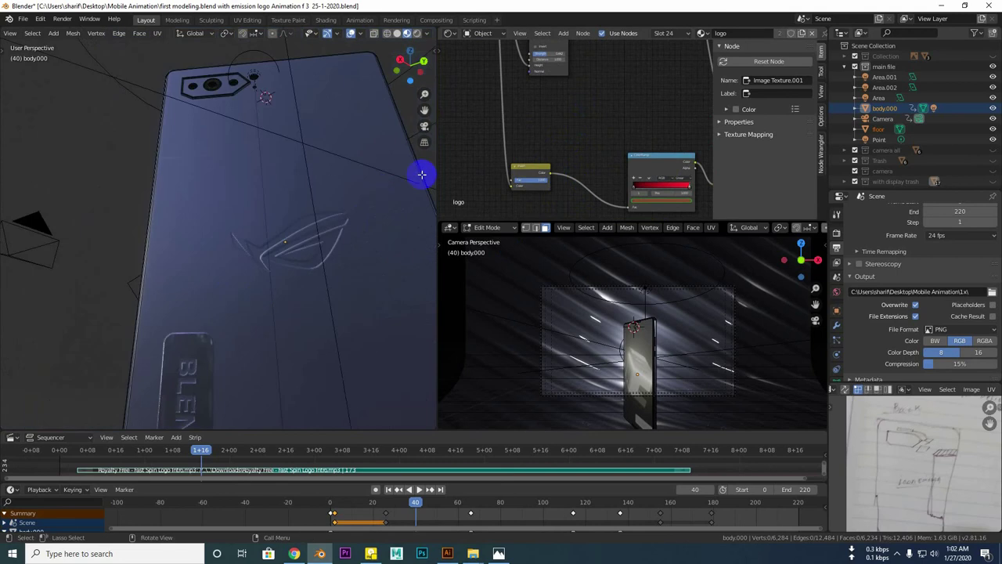
{"action": "scroll", "coordinate": [539, 128], "scroll_direction": "down", "scroll_amount": 2}
{"action": "scroll", "coordinate": [481, 141], "scroll_direction": "down", "scroll_amount": 1}
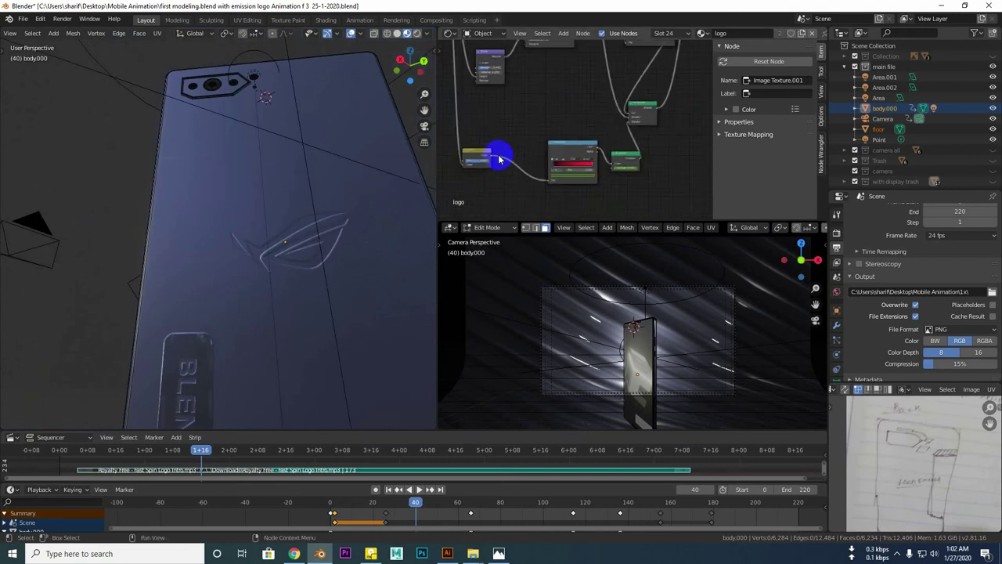
{"action": "mouse_move", "coordinate": [577, 187]}
{"action": "middle_mouse_down"}
{"action": "mouse_move", "coordinate": [513, 193]}
{"action": "mouse_move", "coordinate": [551, 193]}
{"action": "middle_mouse_up"}
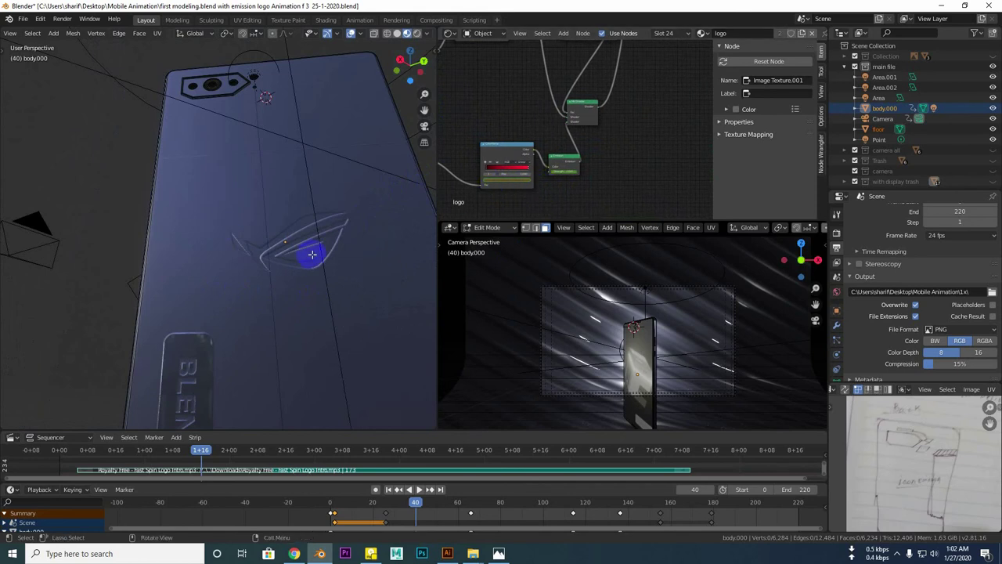
{"action": "scroll", "coordinate": [301, 231], "scroll_direction": "down", "scroll_amount": 3}
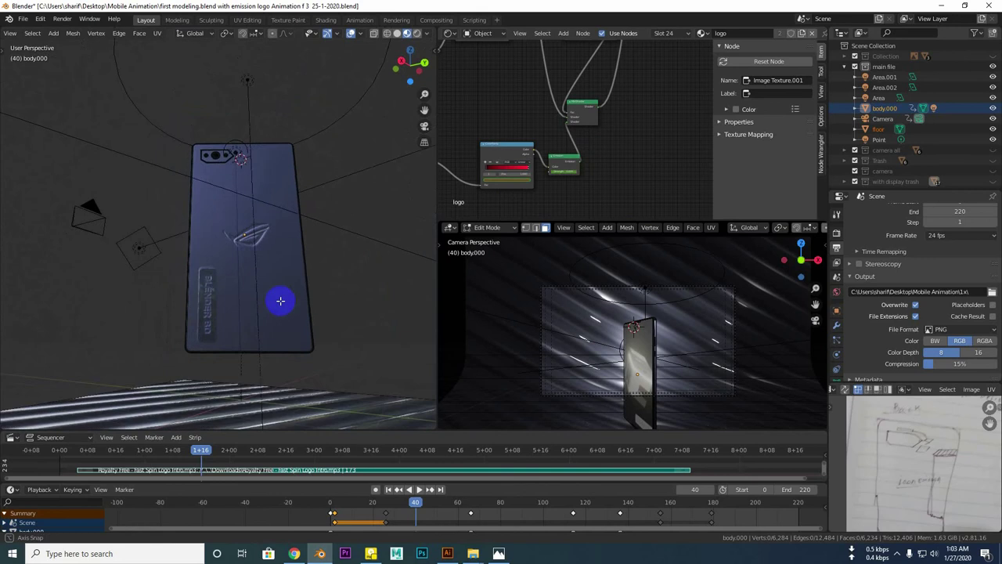
{"action": "middle_click_drag", "start_coordinate": [235, 329], "coordinate": [299, 254], "text": "shift"}
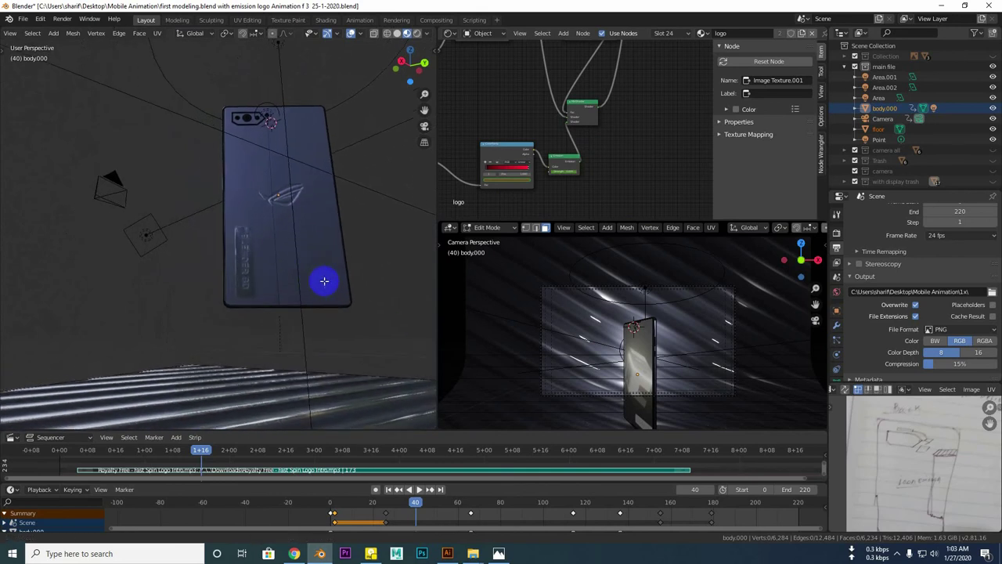
{"action": "scroll", "coordinate": [318, 270], "scroll_direction": "up", "scroll_amount": 1}
{"action": "scroll", "coordinate": [287, 273], "scroll_direction": "up", "scroll_amount": 3}
{"action": "scroll", "coordinate": [302, 293], "scroll_direction": "up", "scroll_amount": 1}
{"action": "mouse_move", "coordinate": [302, 294]}
{"action": "middle_mouse_down"}
{"action": "mouse_move", "coordinate": [253, 300]}
{"action": "mouse_move", "coordinate": [264, 203]}
{"action": "mouse_move", "coordinate": [235, 196]}
{"action": "mouse_move", "coordinate": [235, 267]}
{"action": "mouse_move", "coordinate": [280, 275]}
{"action": "mouse_move", "coordinate": [175, 235]}
{"action": "middle_mouse_up"}
{"action": "scroll", "coordinate": [200, 115], "scroll_direction": "up", "scroll_amount": 3}
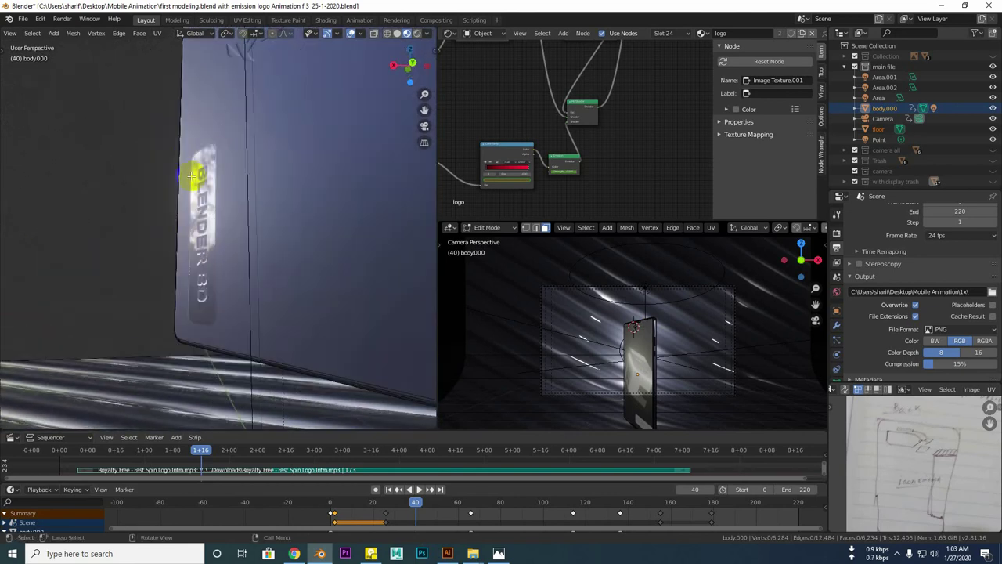
{"action": "mouse_move", "coordinate": [192, 177]}
{"action": "middle_mouse_down"}
{"action": "mouse_move", "coordinate": [224, 191]}
{"action": "mouse_move", "coordinate": [227, 146]}
{"action": "mouse_move", "coordinate": [264, 136]}
{"action": "middle_mouse_up"}
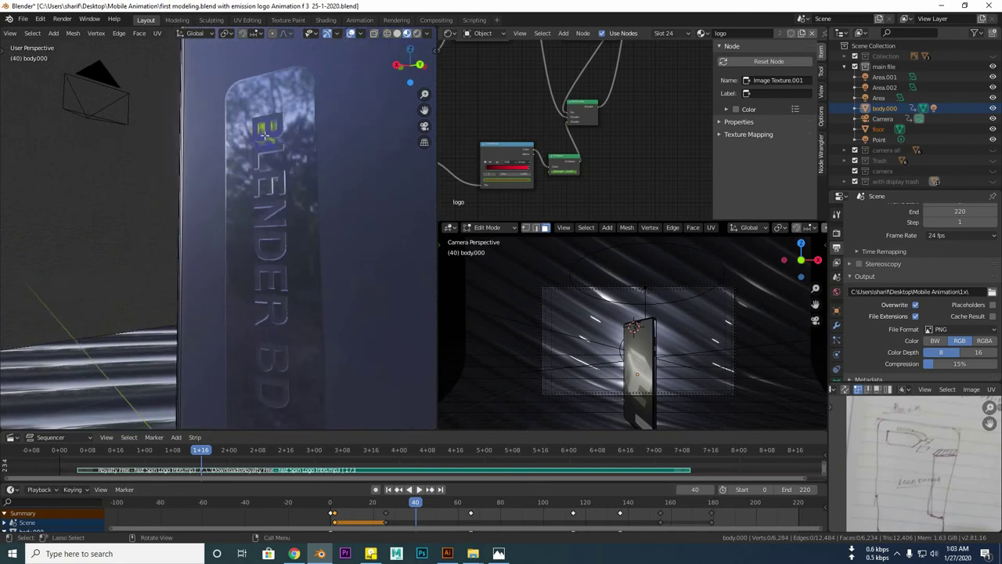
{"action": "mouse_move", "coordinate": [329, 173]}
{"action": "middle_mouse_down"}
{"action": "mouse_move", "coordinate": [268, 221]}
{"action": "mouse_move", "coordinate": [257, 215]}
{"action": "mouse_move", "coordinate": [261, 283]}
{"action": "middle_mouse_up"}
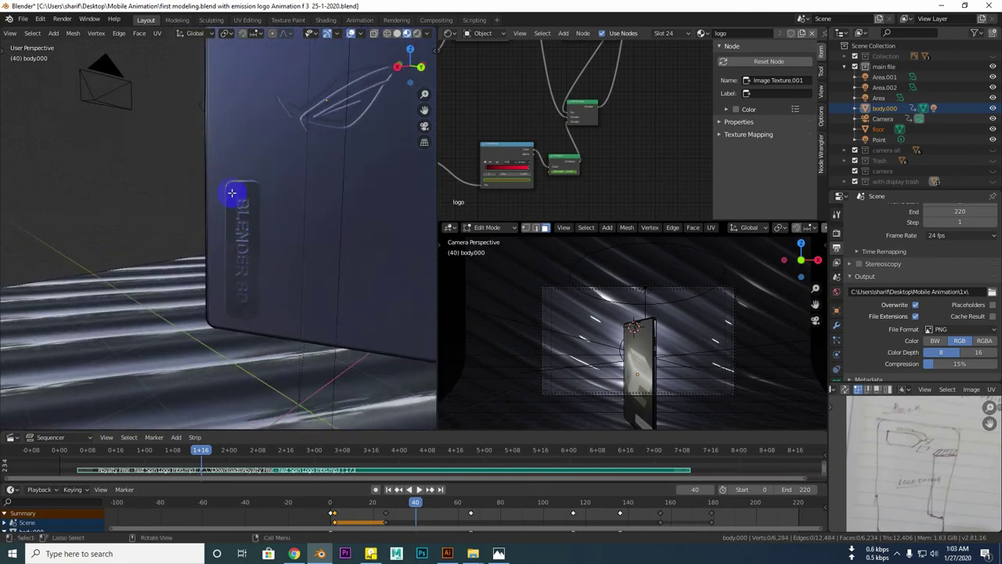
{"action": "middle_click_drag", "start_coordinate": [266, 248], "coordinate": [329, 227]}
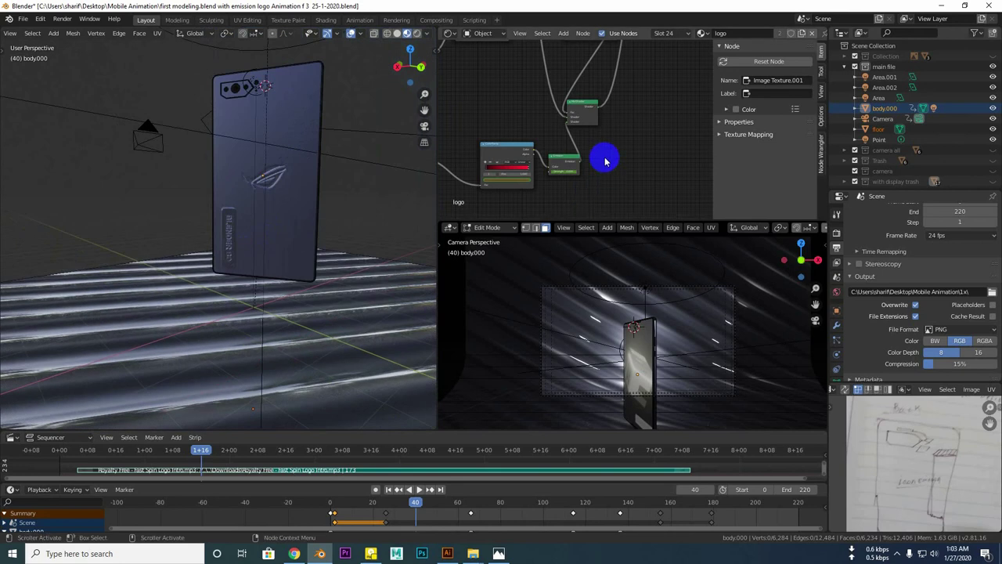
{"action": "scroll", "coordinate": [600, 157], "scroll_direction": "down", "scroll_amount": 3}
{"action": "scroll", "coordinate": [535, 74], "scroll_direction": "up", "scroll_amount": 3}
{"action": "scroll", "coordinate": [535, 74], "scroll_direction": "up", "scroll_amount": 2}
{"action": "middle_click_drag", "start_coordinate": [563, 133], "coordinate": [592, 182]}
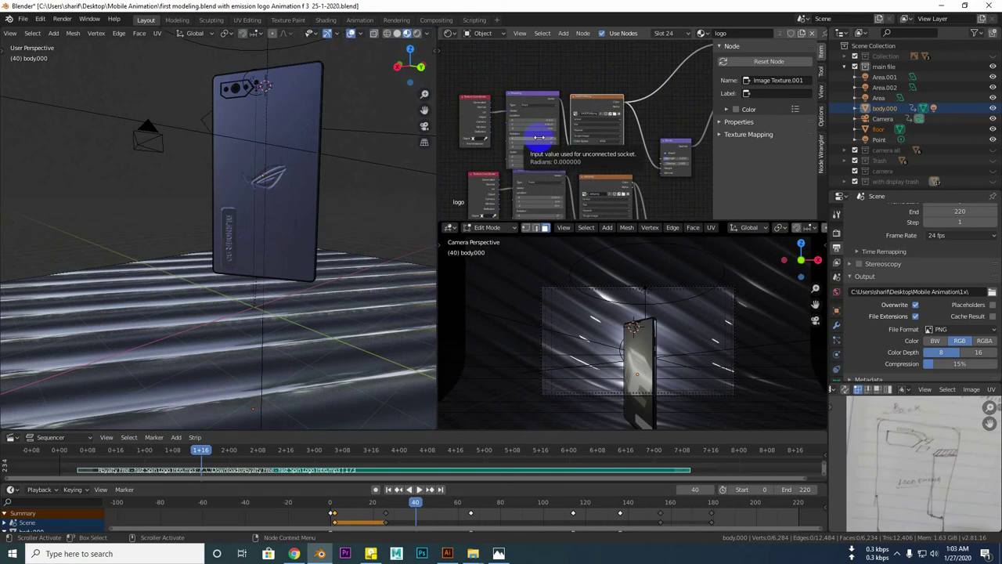
{"action": "scroll", "coordinate": [539, 137], "scroll_direction": "down", "scroll_amount": 1}
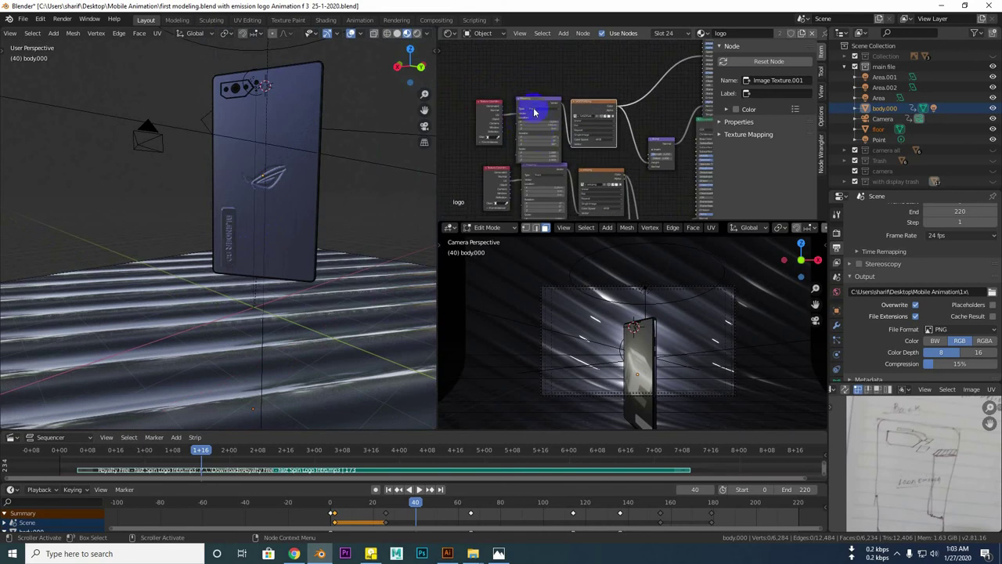
{"action": "scroll", "coordinate": [535, 112], "scroll_direction": "up", "scroll_amount": 1}
{"action": "middle_click_drag", "start_coordinate": [516, 70], "coordinate": [548, 83]}
{"action": "scroll", "coordinate": [528, 133], "scroll_direction": "up", "scroll_amount": 1}
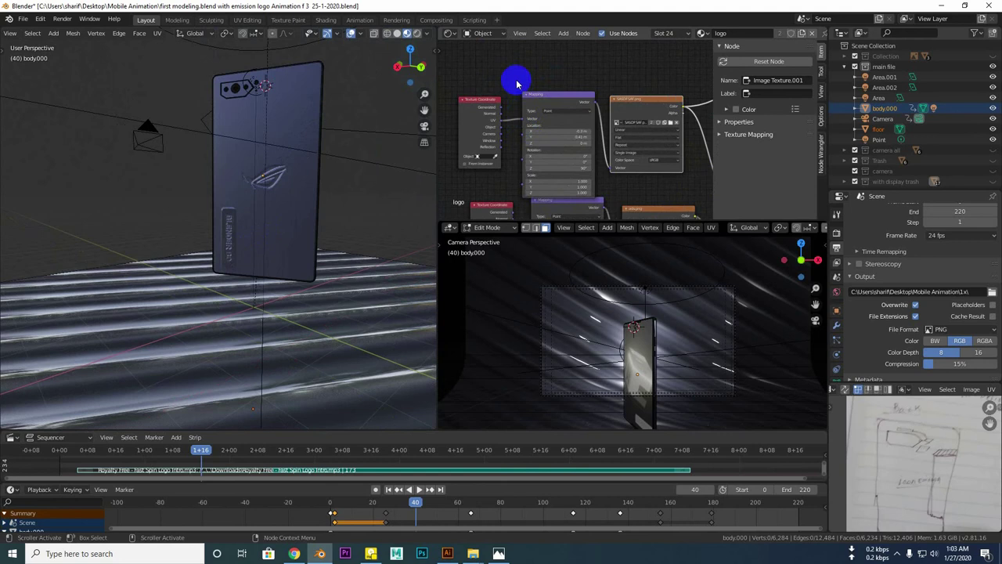
{"action": "left_click", "coordinate": [479, 69]}
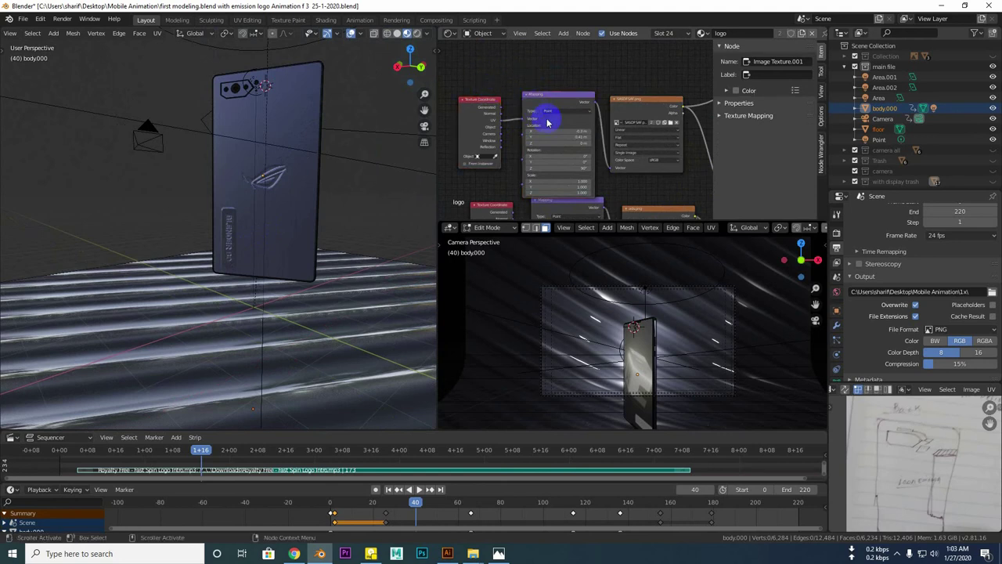
{"action": "scroll", "coordinate": [548, 118], "scroll_direction": "down", "scroll_amount": 2}
{"action": "scroll", "coordinate": [580, 141], "scroll_direction": "down", "scroll_amount": 1}
{"action": "scroll", "coordinate": [548, 157], "scroll_direction": "down", "scroll_amount": 1}
{"action": "scroll", "coordinate": [525, 175], "scroll_direction": "up", "scroll_amount": 2}
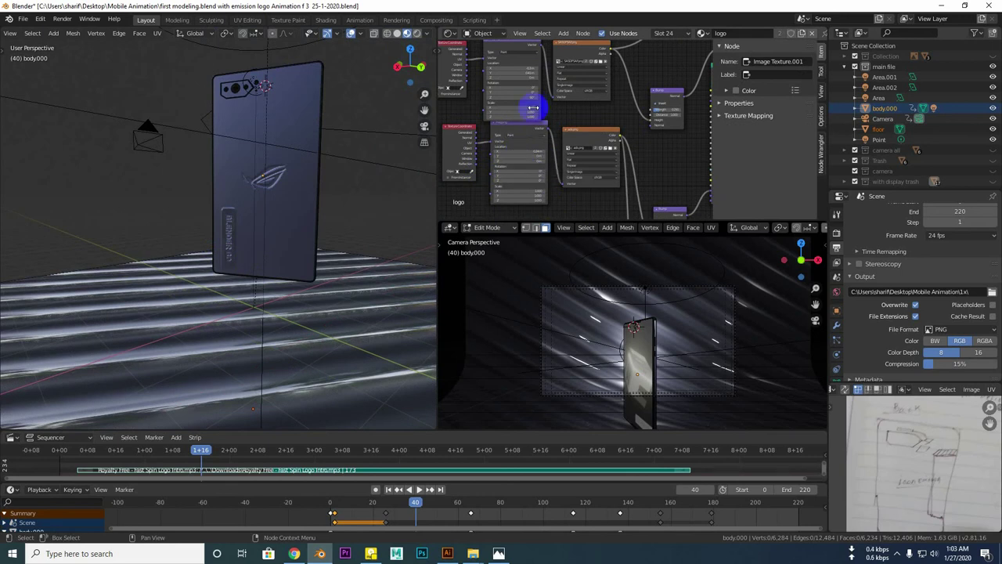
{"action": "middle_click_drag", "start_coordinate": [561, 115], "coordinate": [559, 168]}
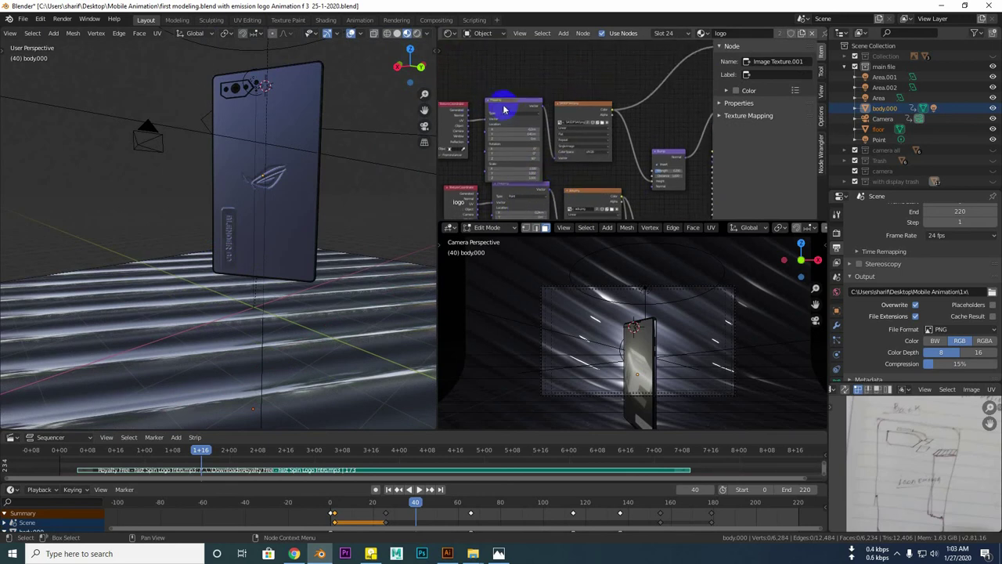
{"action": "scroll", "coordinate": [497, 82], "scroll_direction": "up", "scroll_amount": 2}
{"action": "mouse_move", "coordinate": [481, 89]}
{"action": "left_mouse_down"}
{"action": "mouse_move", "coordinate": [517, 116]}
{"action": "mouse_move", "coordinate": [522, 88]}
{"action": "left_mouse_up"}
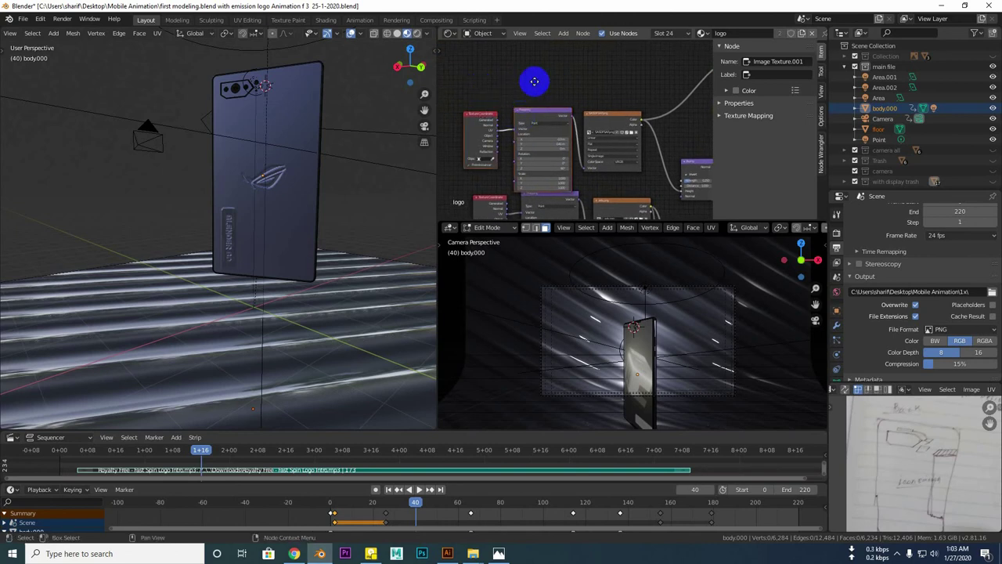
{"action": "scroll", "coordinate": [524, 90], "scroll_direction": "down", "scroll_amount": 3, "text": "ctrl"}
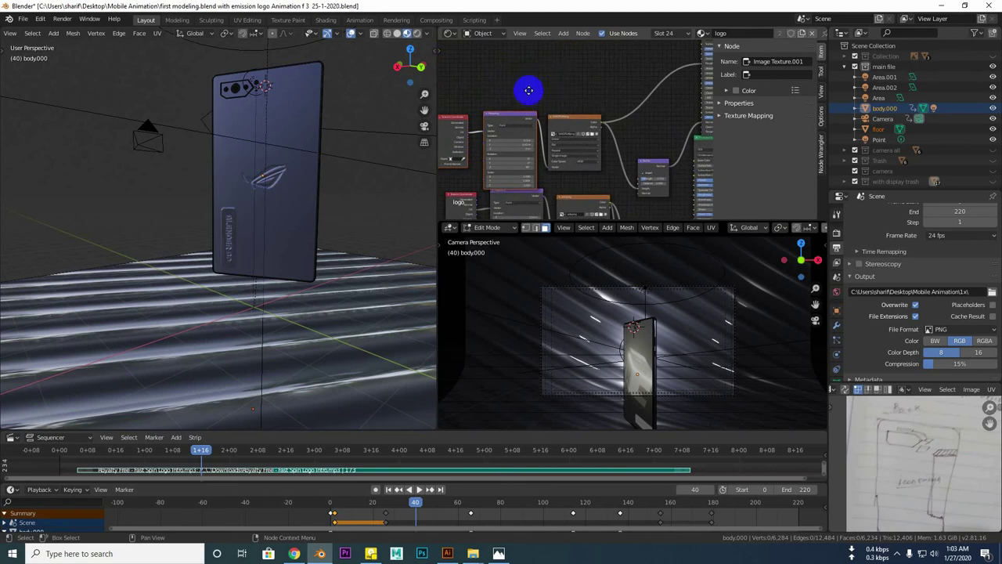
{"action": "scroll", "coordinate": [501, 90], "scroll_direction": "up", "scroll_amount": 4}
{"action": "scroll", "coordinate": [489, 100], "scroll_direction": "down", "scroll_amount": 2}
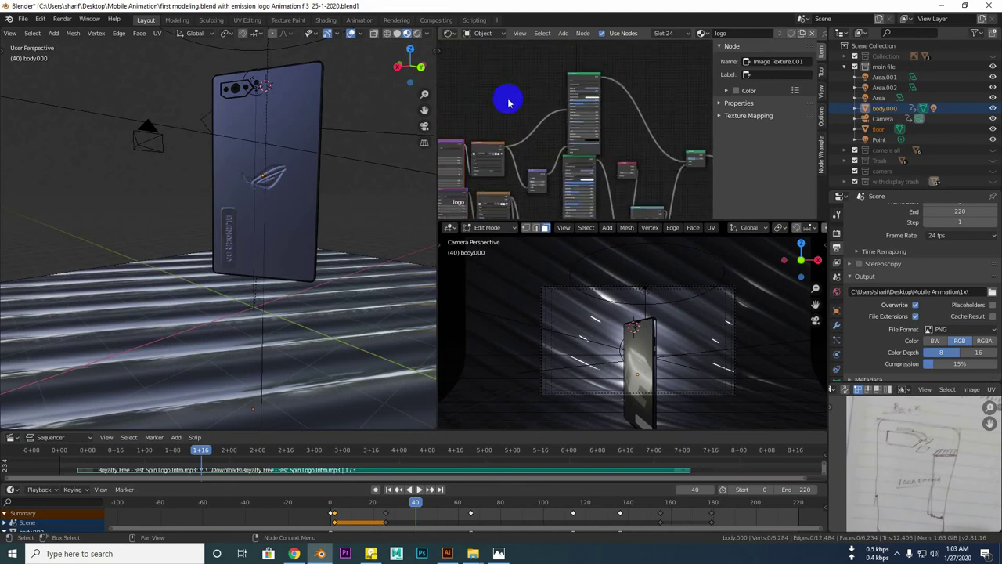
{"action": "scroll", "coordinate": [510, 94], "scroll_direction": "down", "scroll_amount": 2, "text": "ctrl"}
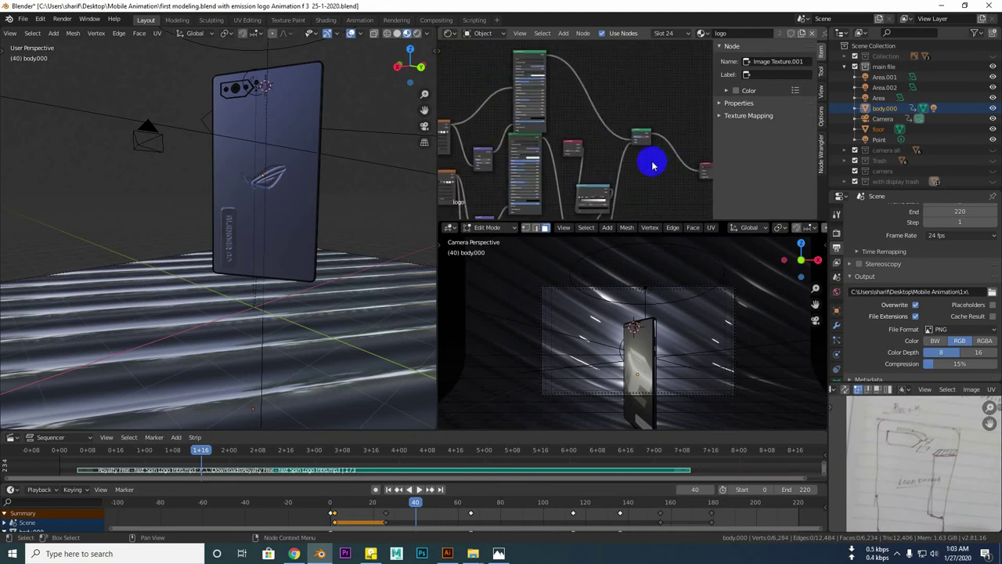
{"action": "scroll", "coordinate": [651, 163], "scroll_direction": "down", "scroll_amount": 2}
{"action": "middle_click_drag", "start_coordinate": [649, 162], "coordinate": [642, 90]}
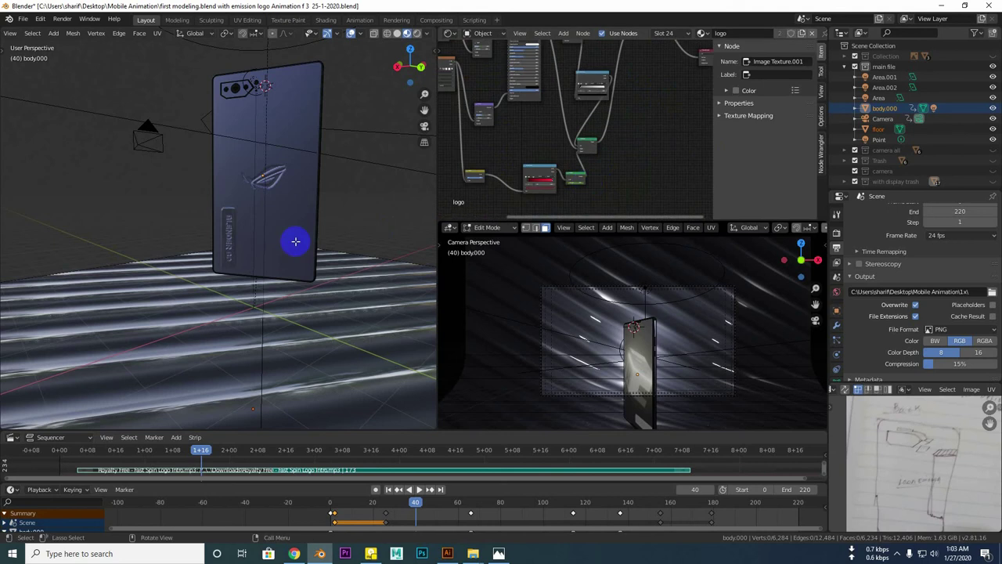
{"action": "mouse_move", "coordinate": [273, 263]}
{"action": "middle_mouse_down"}
{"action": "mouse_move", "coordinate": [347, 240]}
{"action": "mouse_move", "coordinate": [302, 259]}
{"action": "mouse_move", "coordinate": [313, 254]}
{"action": "middle_mouse_up"}
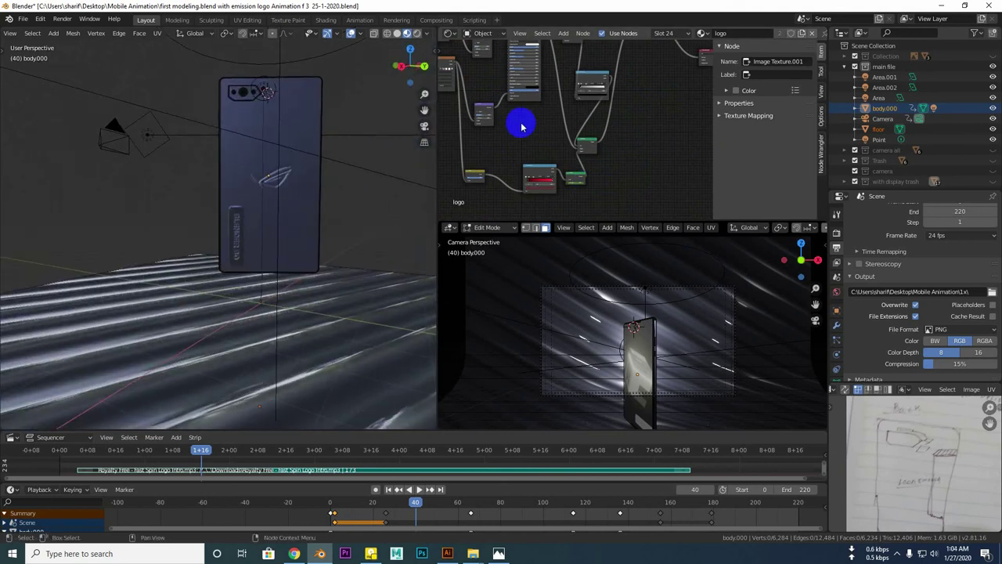
{"action": "scroll", "coordinate": [522, 125], "scroll_direction": "up", "scroll_amount": 2}
{"action": "scroll", "coordinate": [509, 152], "scroll_direction": "up", "scroll_amount": 1}
{"action": "scroll", "coordinate": [236, 246], "scroll_direction": "up", "scroll_amount": 2}
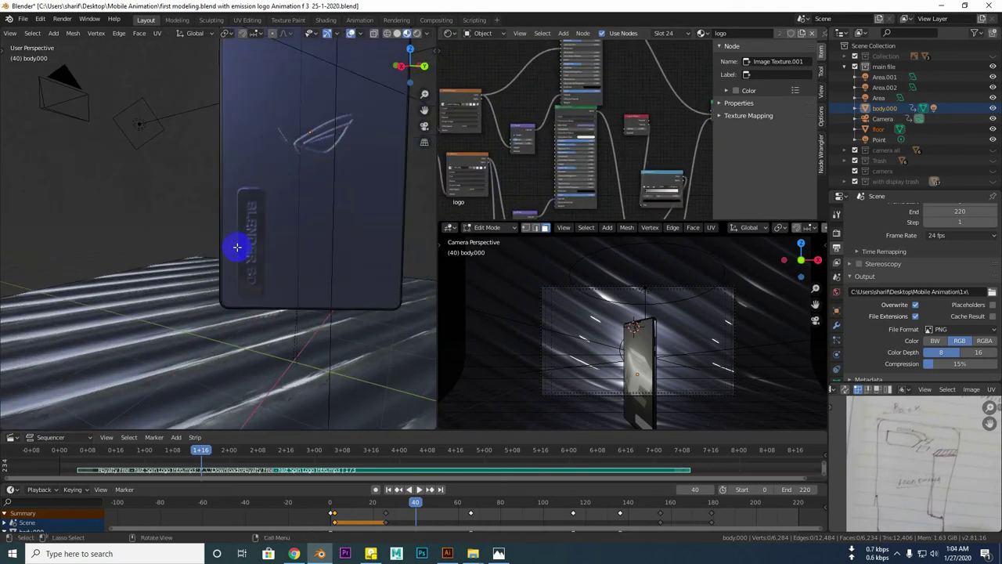
{"action": "mouse_move", "coordinate": [259, 246]}
{"action": "middle_mouse_down"}
{"action": "mouse_move", "coordinate": [358, 210]}
{"action": "mouse_move", "coordinate": [327, 240]}
{"action": "mouse_move", "coordinate": [391, 195]}
{"action": "middle_mouse_up"}
{"action": "mouse_move", "coordinate": [522, 106]}
{"action": "middle_mouse_down"}
{"action": "mouse_move", "coordinate": [545, 143]}
{"action": "mouse_move", "coordinate": [537, 152]}
{"action": "mouse_move", "coordinate": [532, 140]}
{"action": "mouse_move", "coordinate": [433, 153]}
{"action": "middle_mouse_up"}
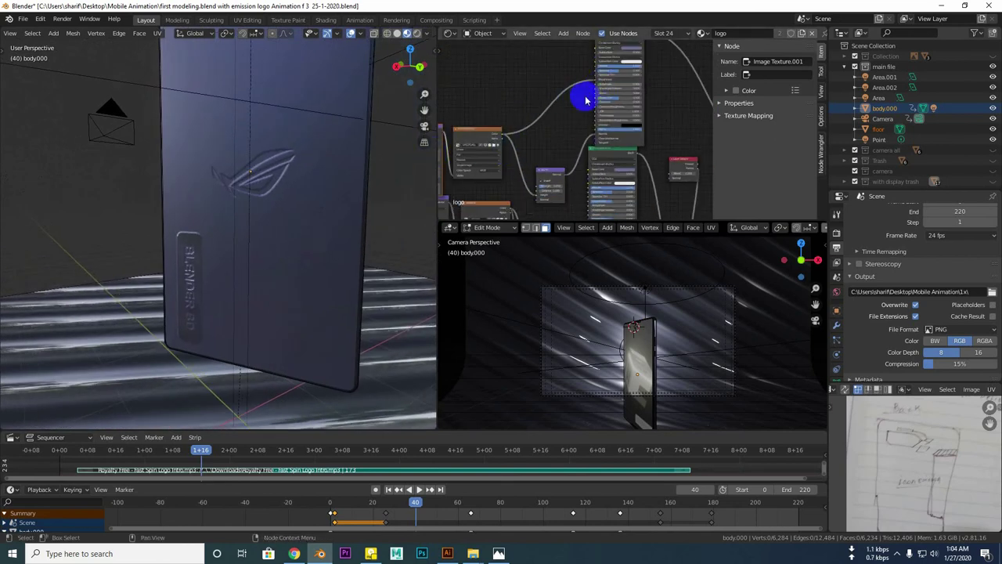
{"action": "scroll", "coordinate": [544, 170], "scroll_direction": "up", "scroll_amount": 1}
{"action": "scroll", "coordinate": [562, 186], "scroll_direction": "up", "scroll_amount": 1}
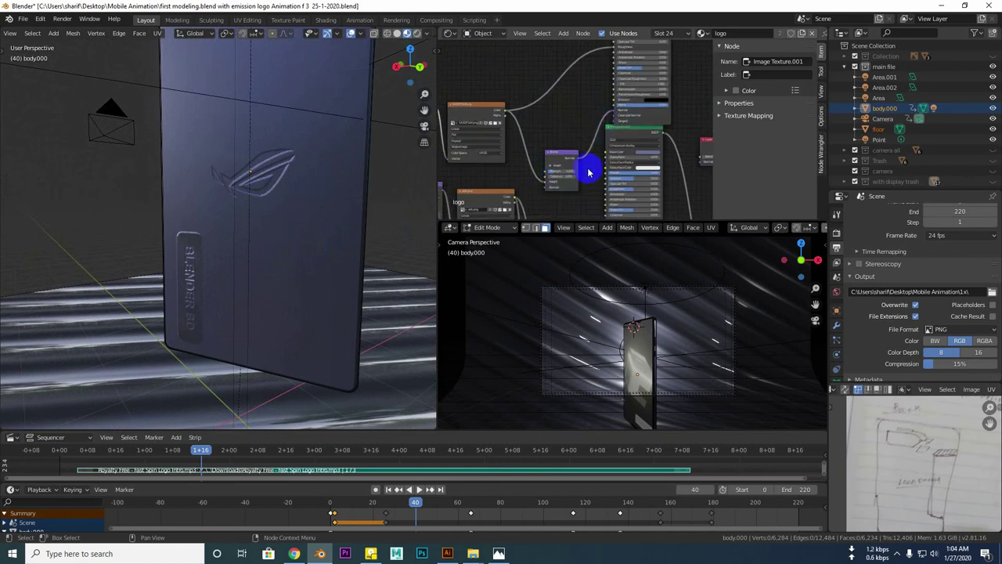
{"action": "scroll", "coordinate": [556, 174], "scroll_direction": "up", "scroll_amount": 1}
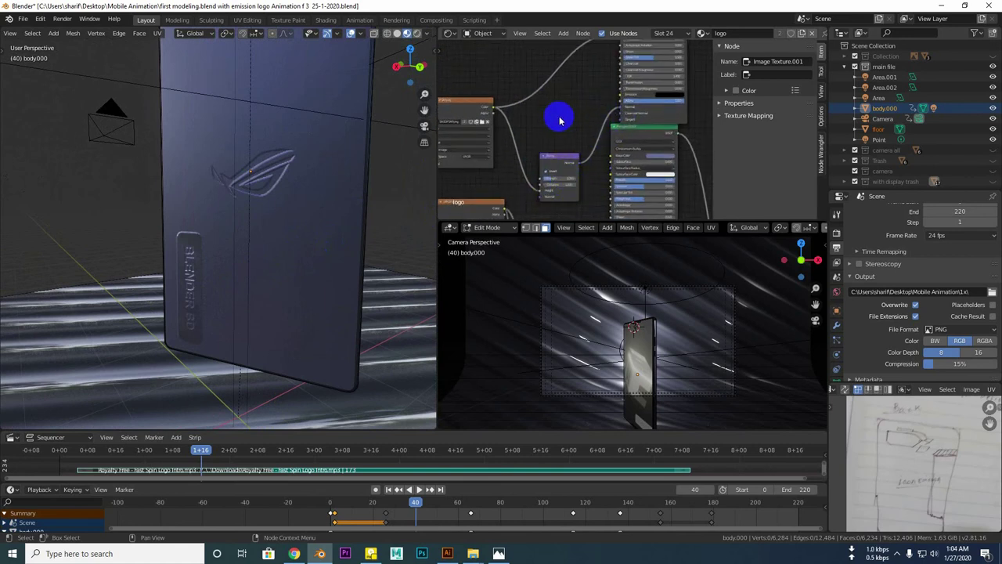
{"action": "scroll", "coordinate": [582, 98], "scroll_direction": "up", "scroll_amount": 1}
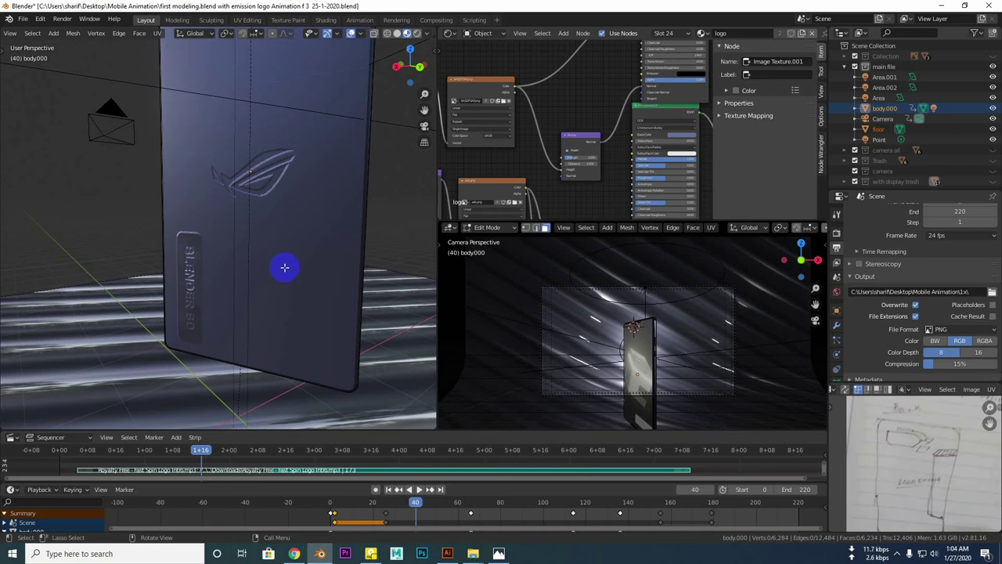
{"action": "mouse_move", "coordinate": [347, 252]}
{"action": "middle_mouse_down"}
{"action": "mouse_move", "coordinate": [145, 298]}
{"action": "mouse_move", "coordinate": [178, 282]}
{"action": "middle_mouse_up"}
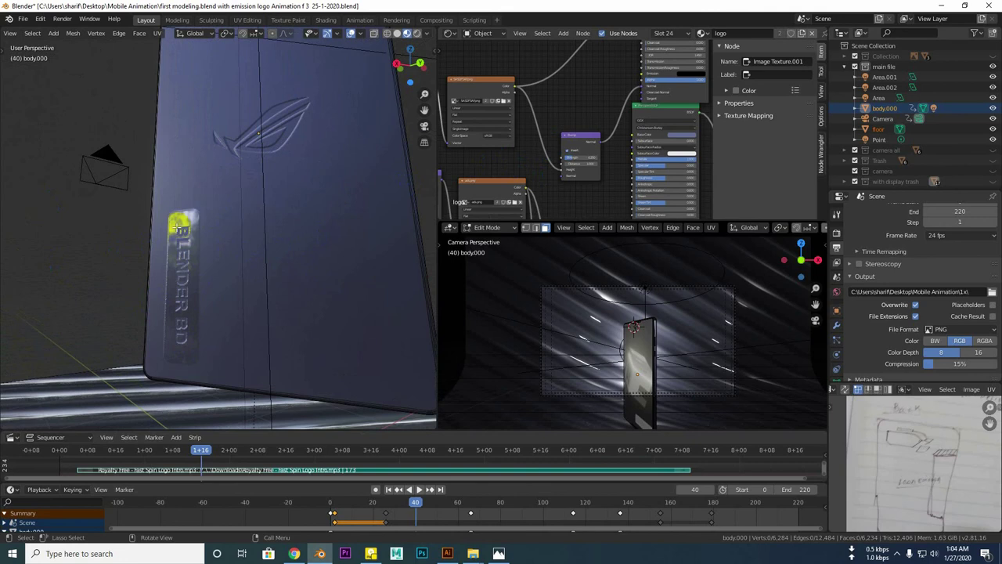
{"action": "scroll", "coordinate": [200, 274], "scroll_direction": "down", "scroll_amount": 4}
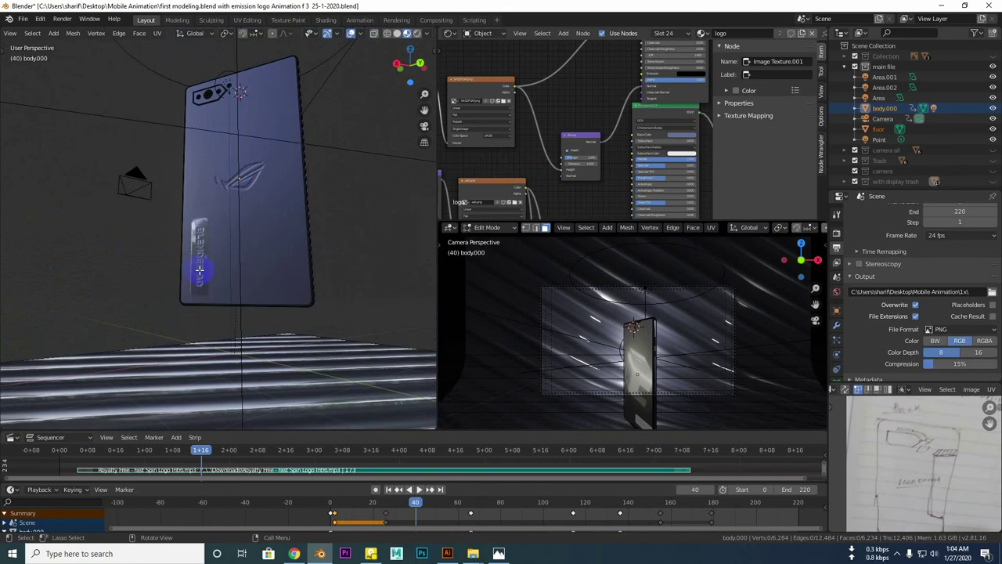
{"action": "scroll", "coordinate": [538, 154], "scroll_direction": "down", "scroll_amount": 2}
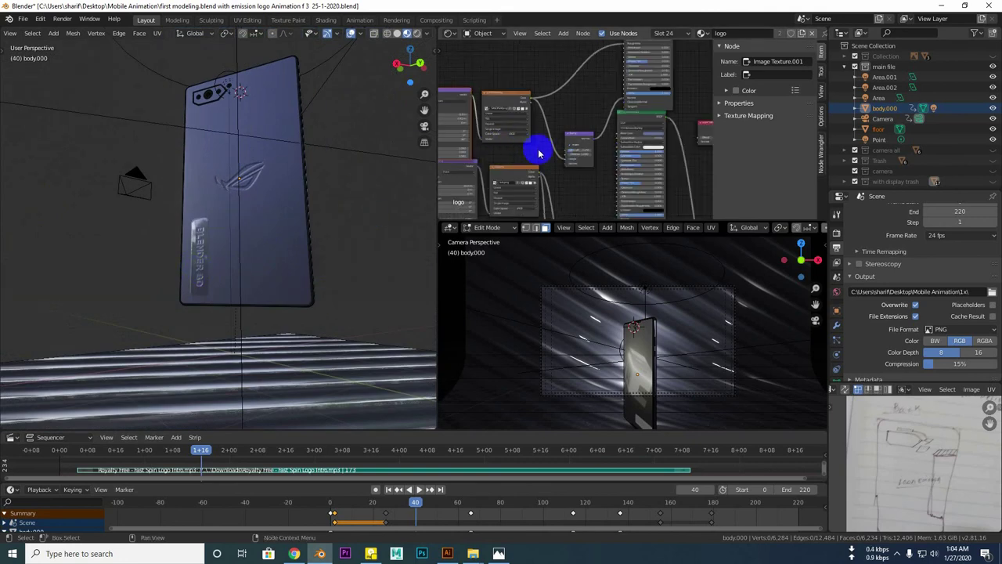
{"action": "mouse_move", "coordinate": [380, 261]}
{"action": "middle_mouse_down"}
{"action": "mouse_move", "coordinate": [375, 302]}
{"action": "mouse_move", "coordinate": [259, 261]}
{"action": "mouse_move", "coordinate": [235, 280]}
{"action": "mouse_move", "coordinate": [11, 279]}
{"action": "mouse_move", "coordinate": [435, 286]}
{"action": "mouse_move", "coordinate": [31, 282]}
{"action": "mouse_move", "coordinate": [152, 237]}
{"action": "mouse_move", "coordinate": [245, 263]}
{"action": "mouse_move", "coordinate": [150, 259]}
{"action": "mouse_move", "coordinate": [144, 268]}
{"action": "mouse_move", "coordinate": [171, 271]}
{"action": "mouse_move", "coordinate": [190, 185]}
{"action": "mouse_move", "coordinate": [291, 233]}
{"action": "mouse_move", "coordinate": [180, 253]}
{"action": "mouse_move", "coordinate": [244, 264]}
{"action": "mouse_move", "coordinate": [184, 248]}
{"action": "mouse_move", "coordinate": [211, 259]}
{"action": "mouse_move", "coordinate": [143, 264]}
{"action": "mouse_move", "coordinate": [201, 268]}
{"action": "mouse_move", "coordinate": [201, 291]}
{"action": "mouse_move", "coordinate": [179, 286]}
{"action": "middle_mouse_up"}
{"action": "scroll", "coordinate": [209, 263], "scroll_direction": "down", "scroll_amount": 5}
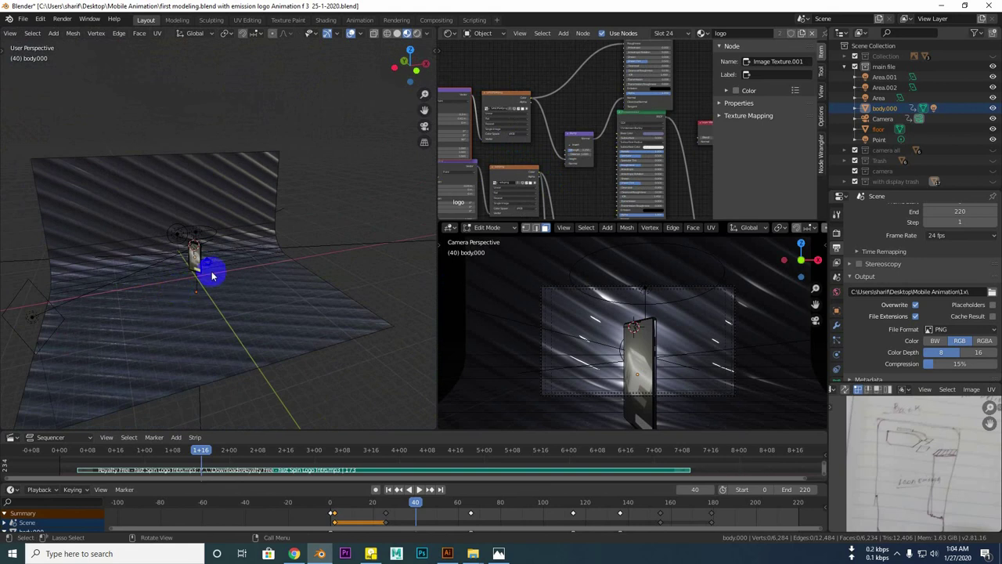
Switch the viewport to Solid shading coloured by material
{"action": "left_click", "coordinate": [398, 34]}
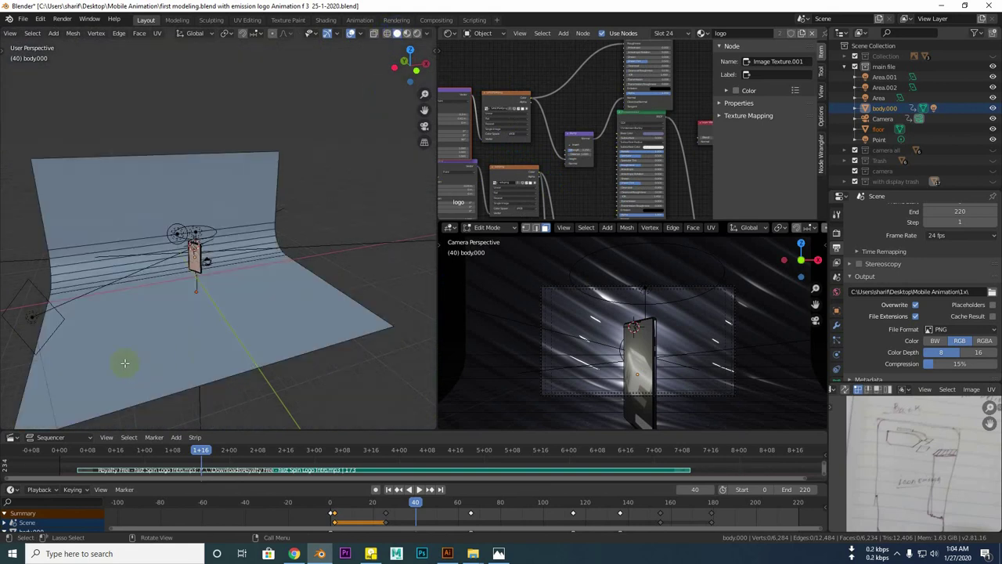
{"action": "left_click", "coordinate": [426, 33]}
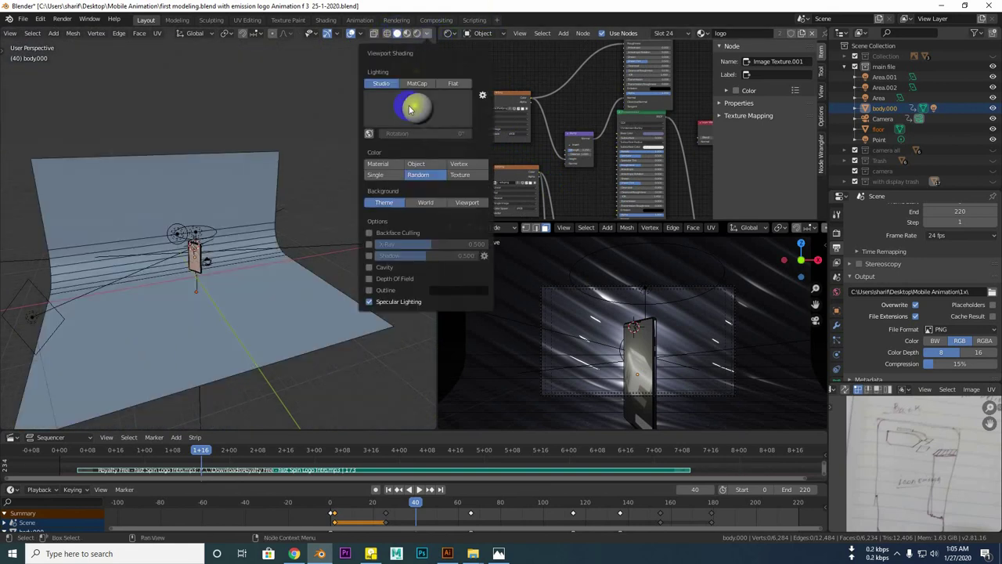
{"action": "left_click", "coordinate": [392, 169]}
Orbit around the backdrop and scrub the timeline from frame 40 to 155
{"action": "mouse_move", "coordinate": [188, 337]}
{"action": "middle_mouse_down"}
{"action": "mouse_move", "coordinate": [201, 319]}
{"action": "mouse_move", "coordinate": [85, 336]}
{"action": "mouse_move", "coordinate": [427, 331]}
{"action": "mouse_move", "coordinate": [16, 329]}
{"action": "mouse_move", "coordinate": [107, 315]}
{"action": "mouse_move", "coordinate": [134, 295]}
{"action": "mouse_move", "coordinate": [234, 324]}
{"action": "mouse_move", "coordinate": [223, 320]}
{"action": "mouse_move", "coordinate": [227, 306]}
{"action": "mouse_move", "coordinate": [128, 305]}
{"action": "mouse_move", "coordinate": [232, 354]}
{"action": "mouse_move", "coordinate": [233, 288]}
{"action": "mouse_move", "coordinate": [233, 311]}
{"action": "mouse_move", "coordinate": [112, 311]}
{"action": "mouse_move", "coordinate": [150, 298]}
{"action": "mouse_move", "coordinate": [257, 336]}
{"action": "mouse_move", "coordinate": [316, 322]}
{"action": "mouse_move", "coordinate": [220, 328]}
{"action": "mouse_move", "coordinate": [274, 333]}
{"action": "mouse_move", "coordinate": [255, 340]}
{"action": "mouse_move", "coordinate": [196, 326]}
{"action": "mouse_move", "coordinate": [253, 337]}
{"action": "mouse_move", "coordinate": [167, 337]}
{"action": "mouse_move", "coordinate": [258, 351]}
{"action": "mouse_move", "coordinate": [253, 336]}
{"action": "mouse_move", "coordinate": [295, 337]}
{"action": "mouse_move", "coordinate": [269, 324]}
{"action": "mouse_move", "coordinate": [242, 331]}
{"action": "middle_mouse_up"}
{"action": "scroll", "coordinate": [255, 370], "scroll_direction": "up", "scroll_amount": 2}
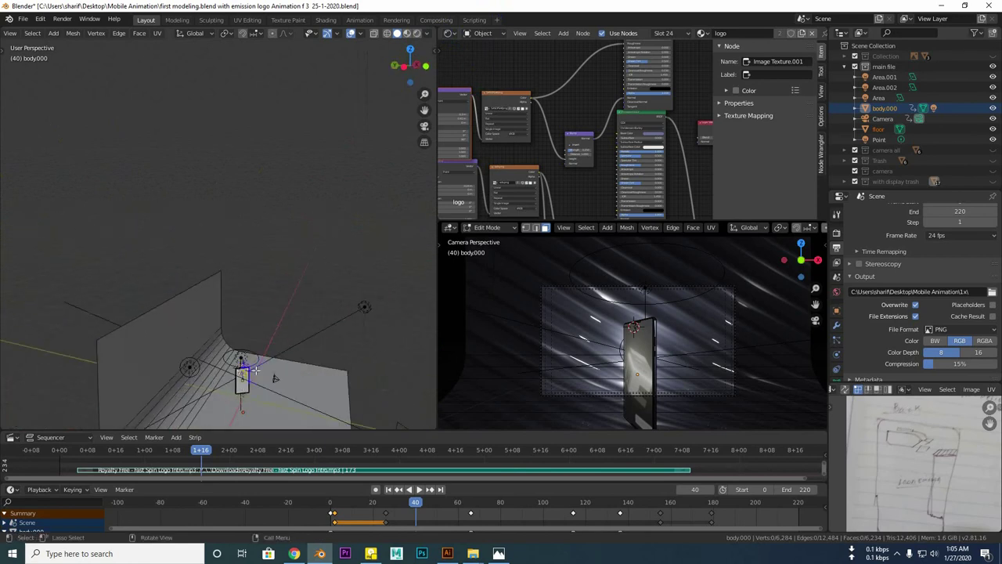
{"action": "mouse_move", "coordinate": [288, 365]}
{"action": "middle_mouse_down"}
{"action": "mouse_move", "coordinate": [193, 263]}
{"action": "mouse_move", "coordinate": [242, 325]}
{"action": "mouse_move", "coordinate": [304, 345]}
{"action": "middle_mouse_up"}
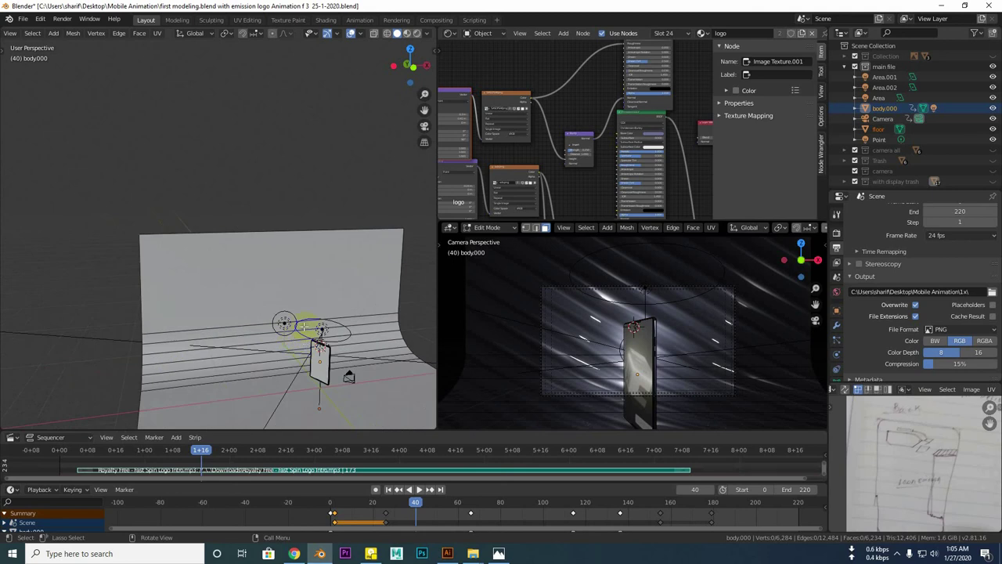
{"action": "mouse_move", "coordinate": [378, 367]}
{"action": "middle_mouse_down"}
{"action": "mouse_move", "coordinate": [331, 365]}
{"action": "mouse_move", "coordinate": [167, 112]}
{"action": "mouse_move", "coordinate": [291, 331]}
{"action": "mouse_move", "coordinate": [128, 147]}
{"action": "middle_mouse_up"}
{"action": "mouse_move", "coordinate": [258, 313]}
{"action": "middle_mouse_down"}
{"action": "mouse_move", "coordinate": [262, 300]}
{"action": "mouse_move", "coordinate": [246, 324]}
{"action": "mouse_move", "coordinate": [326, 337]}
{"action": "mouse_move", "coordinate": [95, 319]}
{"action": "middle_mouse_up"}
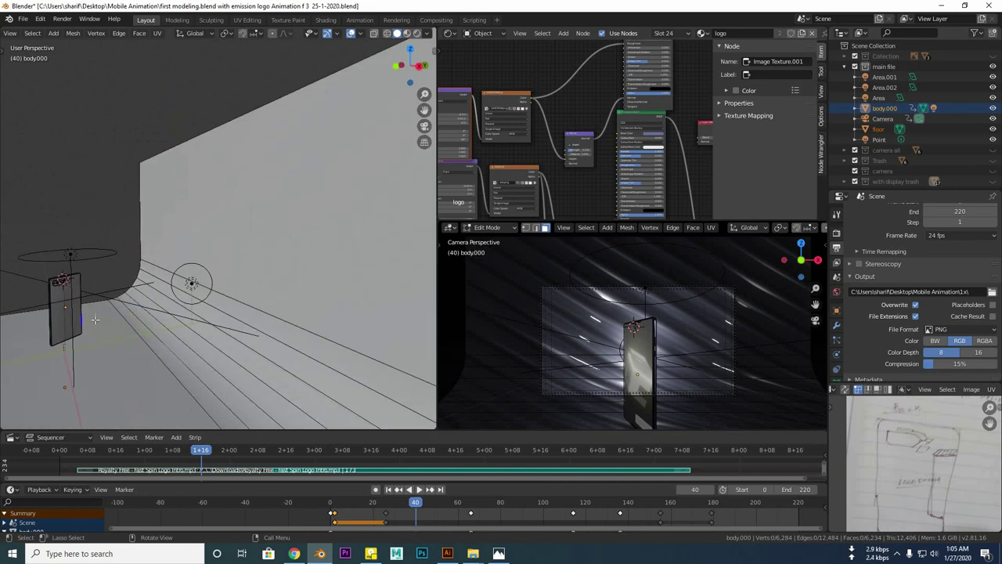
{"action": "left_click", "coordinate": [412, 501]}
{"action": "mouse_move", "coordinate": [415, 502]}
{"action": "left_mouse_down"}
{"action": "mouse_move", "coordinate": [678, 506]}
{"action": "mouse_move", "coordinate": [660, 507]}
{"action": "left_mouse_up"}
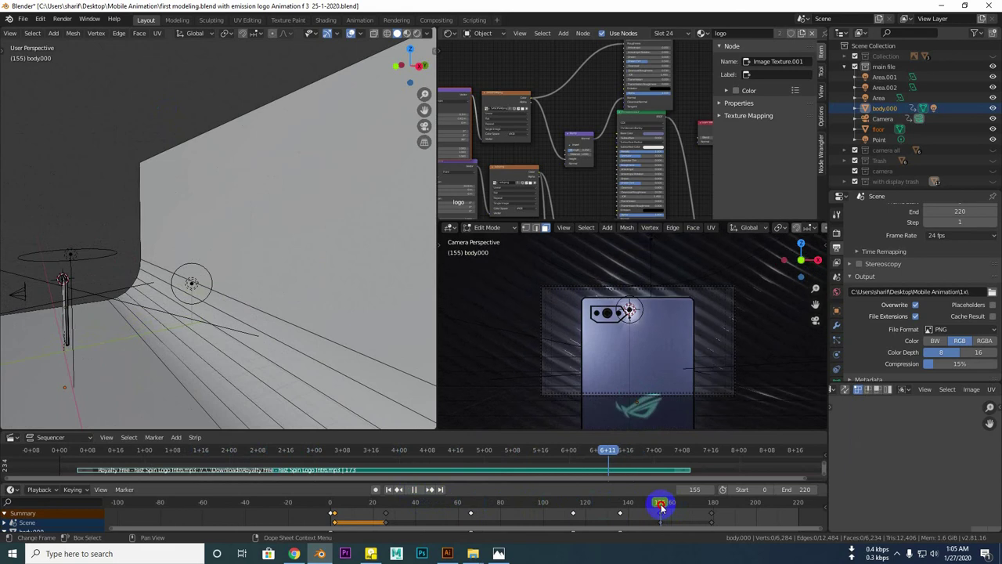
Select a vertex beside the camera module and reveal hidden faces with Alt+H
{"action": "scroll", "coordinate": [643, 329], "scroll_direction": "up", "scroll_amount": 3}
{"action": "scroll", "coordinate": [644, 329], "scroll_direction": "up", "scroll_amount": 2}
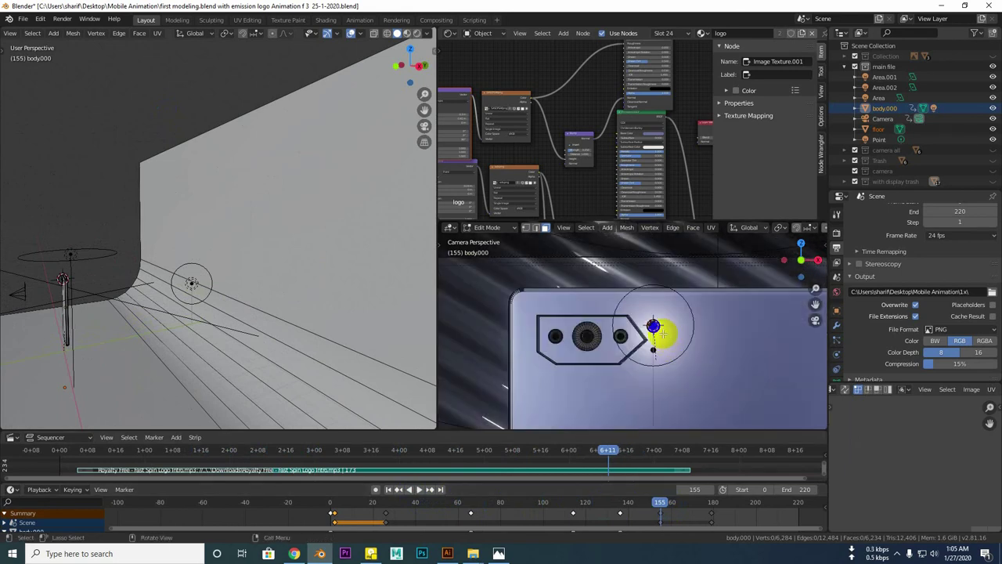
{"action": "left_click", "coordinate": [663, 335]}
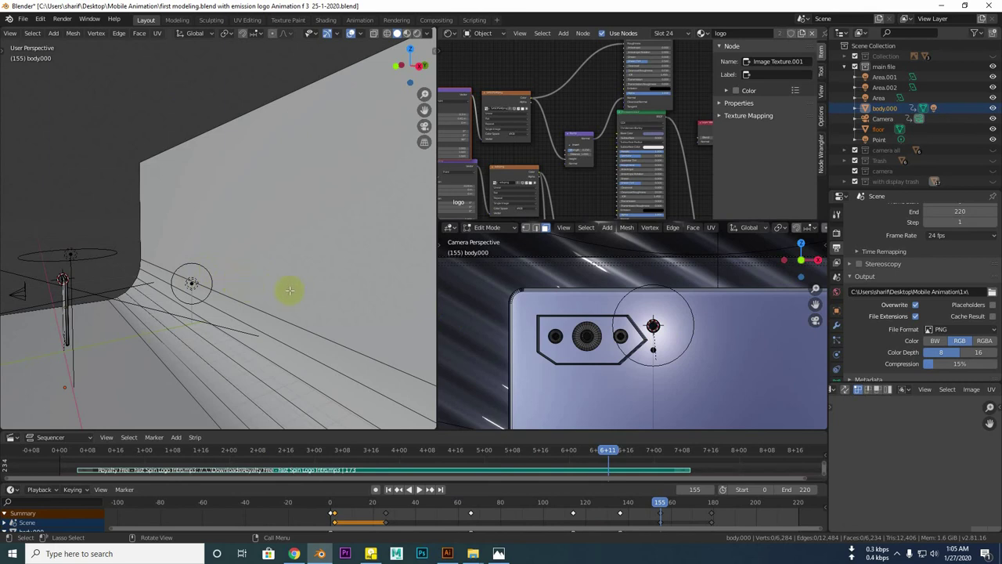
{"action": "key", "text": "alt+h"}
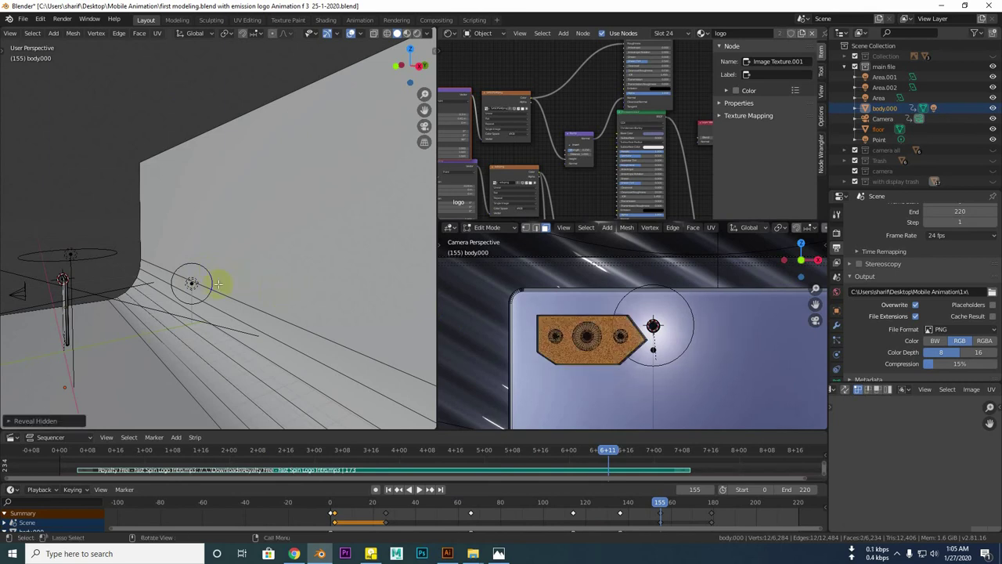
Check the restored camera plate and lenses, then return to Object Mode
{"action": "mouse_move", "coordinate": [157, 313]}
{"action": "middle_mouse_down"}
{"action": "mouse_move", "coordinate": [257, 302]}
{"action": "mouse_move", "coordinate": [235, 290]}
{"action": "mouse_move", "coordinate": [224, 309]}
{"action": "middle_mouse_up"}
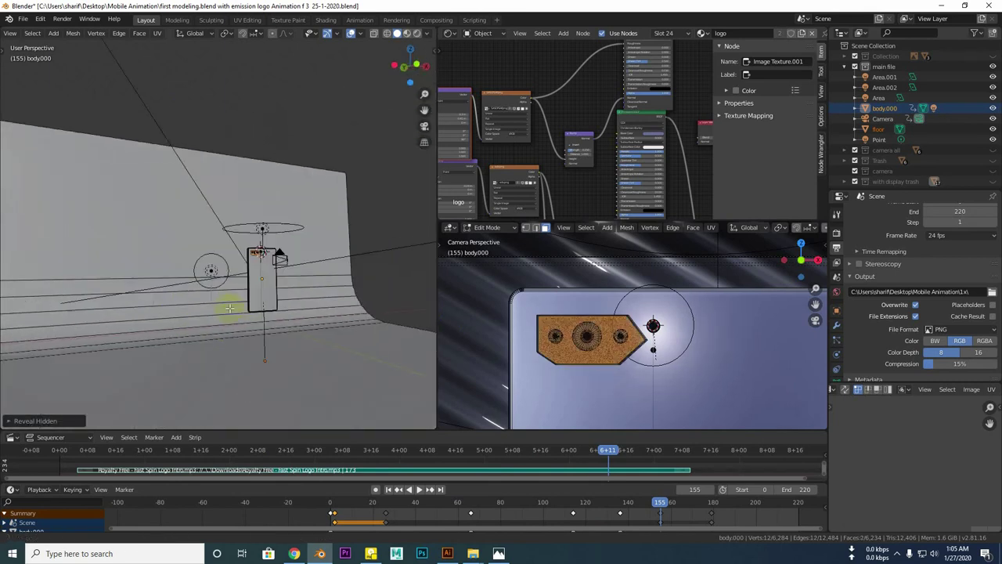
{"action": "scroll", "coordinate": [327, 310], "scroll_direction": "up", "scroll_amount": 3}
{"action": "mouse_move", "coordinate": [328, 310]}
{"action": "middle_mouse_down"}
{"action": "mouse_move", "coordinate": [196, 258]}
{"action": "mouse_move", "coordinate": [230, 295]}
{"action": "mouse_move", "coordinate": [290, 320]}
{"action": "mouse_move", "coordinate": [168, 266]}
{"action": "mouse_move", "coordinate": [178, 284]}
{"action": "mouse_move", "coordinate": [196, 242]}
{"action": "mouse_move", "coordinate": [213, 313]}
{"action": "middle_mouse_up"}
{"action": "scroll", "coordinate": [171, 265], "scroll_direction": "up", "scroll_amount": 3}
{"action": "scroll", "coordinate": [172, 266], "scroll_direction": "down", "scroll_amount": 6}
{"action": "scroll", "coordinate": [180, 290], "scroll_direction": "down", "scroll_amount": 2}
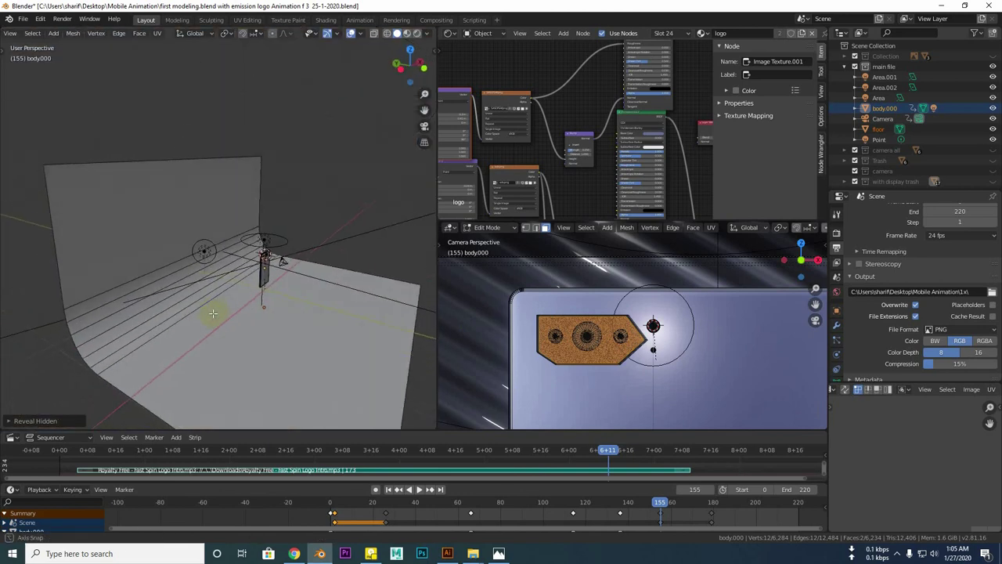
{"action": "scroll", "coordinate": [249, 301], "scroll_direction": "down", "scroll_amount": 2}
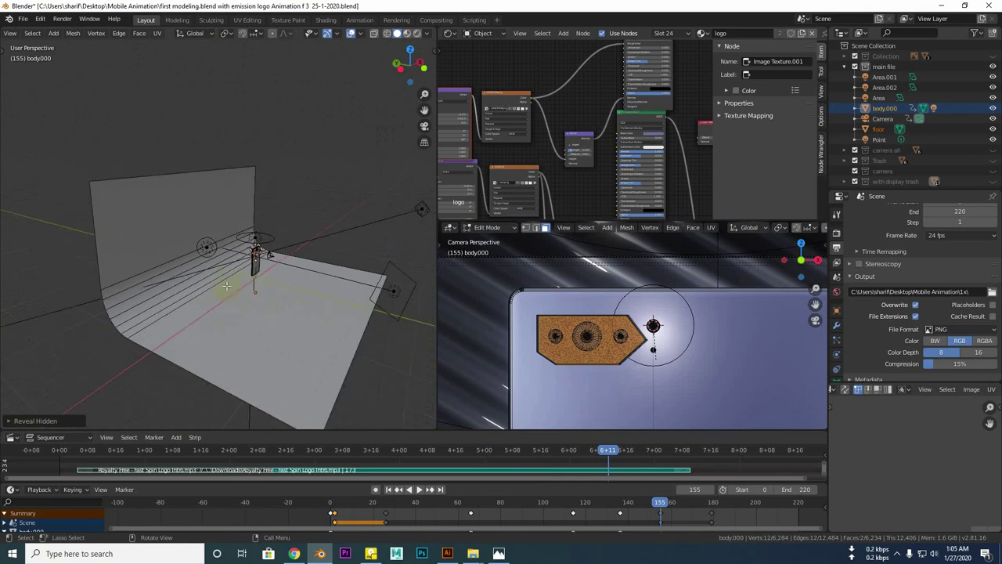
{"action": "scroll", "coordinate": [247, 291], "scroll_direction": "down", "scroll_amount": 1}
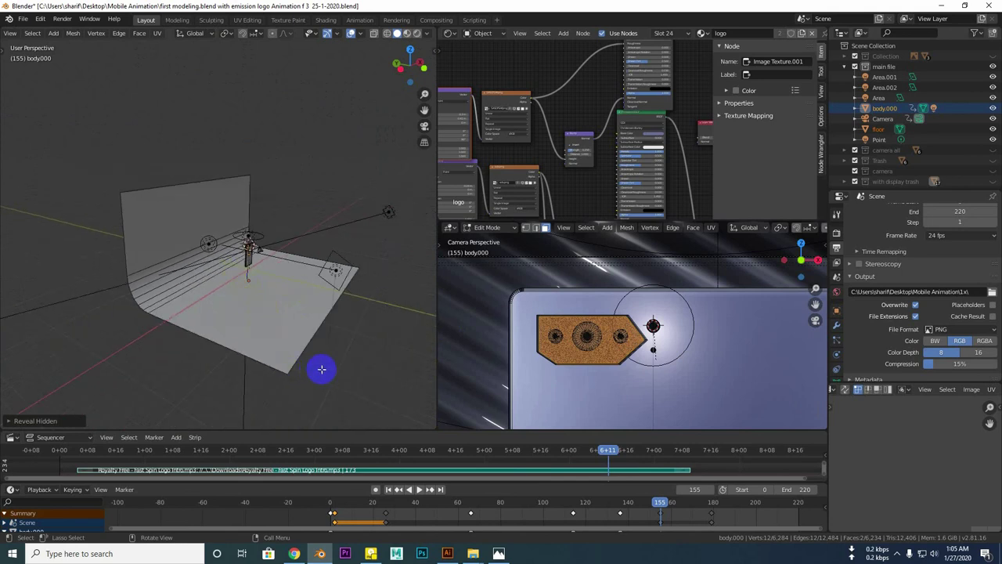
{"action": "mouse_move", "coordinate": [321, 369]}
{"action": "middle_mouse_down"}
{"action": "mouse_move", "coordinate": [232, 353]}
{"action": "mouse_move", "coordinate": [223, 298]}
{"action": "middle_mouse_up"}
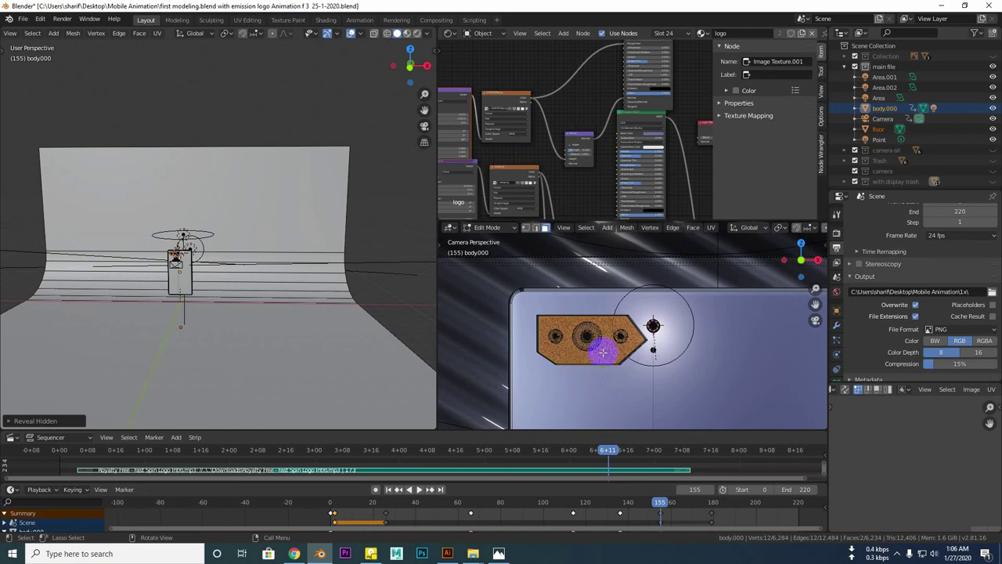
{"action": "scroll", "coordinate": [603, 352], "scroll_direction": "down", "scroll_amount": 3}
{"action": "key", "text": "Tab"}
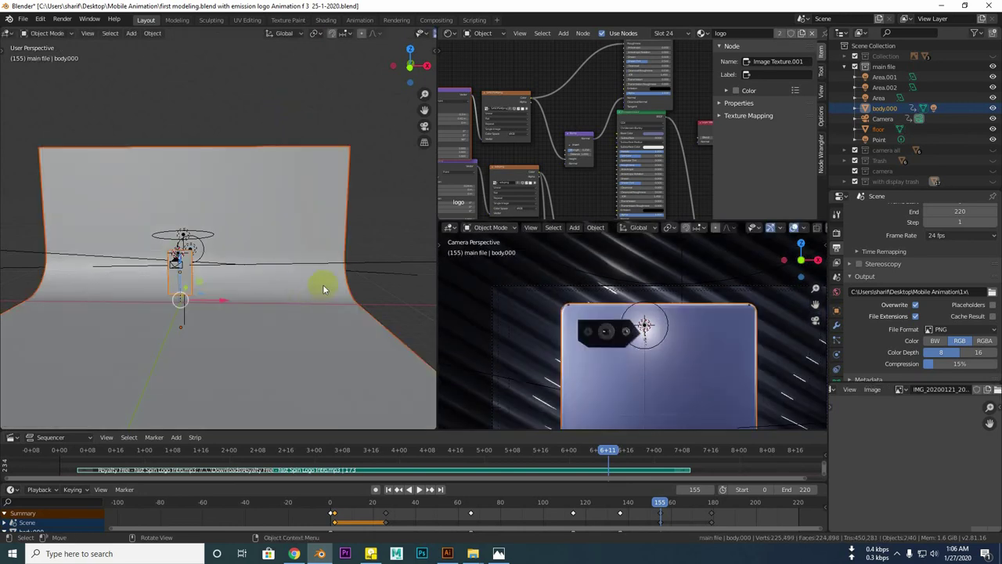
{"action": "middle_click_drag", "start_coordinate": [339, 274], "coordinate": [297, 208], "text": "shift"}
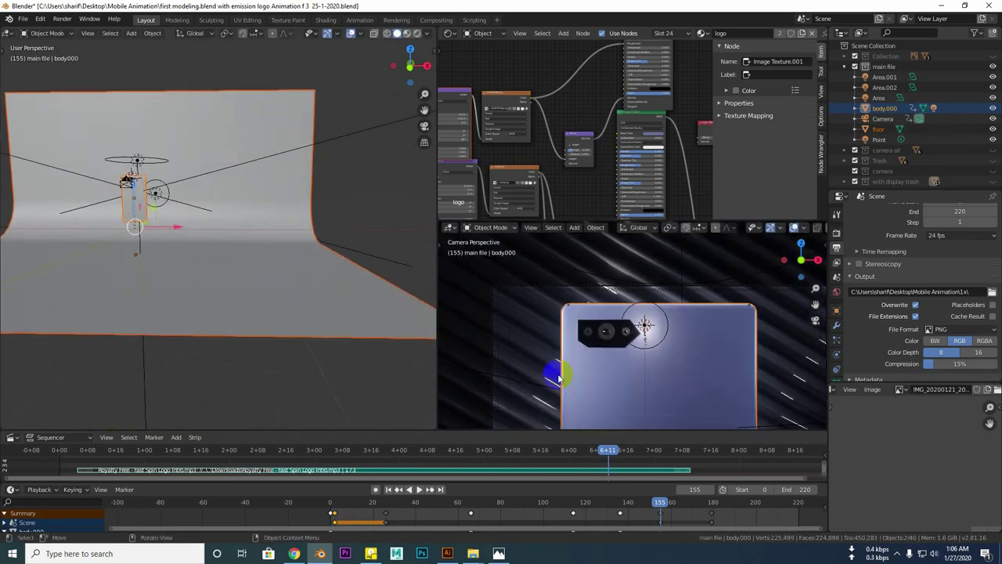
{"action": "middle_click_drag", "start_coordinate": [838, 358], "coordinate": [543, 347], "text": "shift"}
{"action": "scroll", "coordinate": [665, 341], "scroll_direction": "up", "scroll_amount": 2}
{"action": "scroll", "coordinate": [694, 352], "scroll_direction": "up", "scroll_amount": 2}
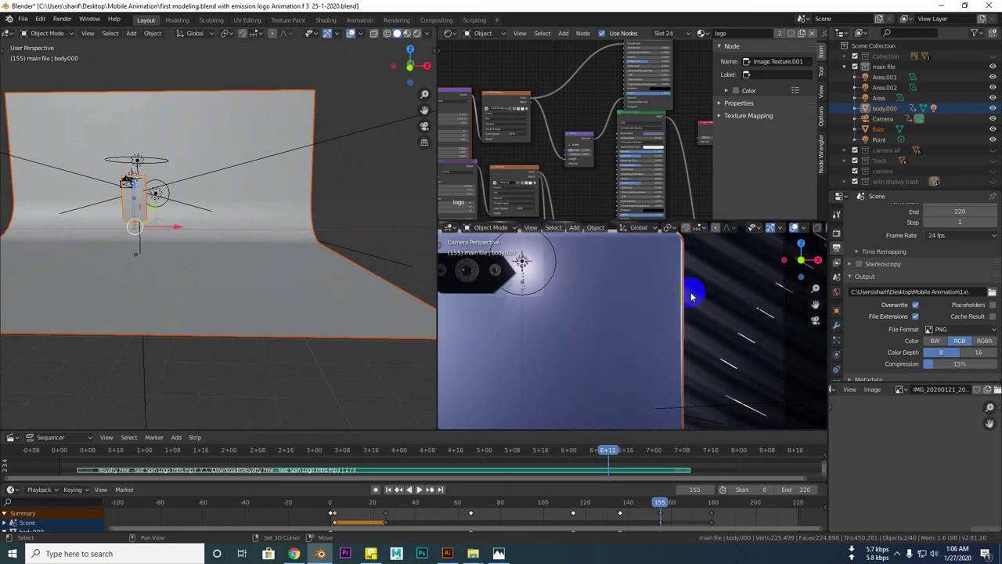
{"action": "scroll", "coordinate": [708, 329], "scroll_direction": "up", "scroll_amount": 2}
{"action": "left_click", "coordinate": [381, 167]}
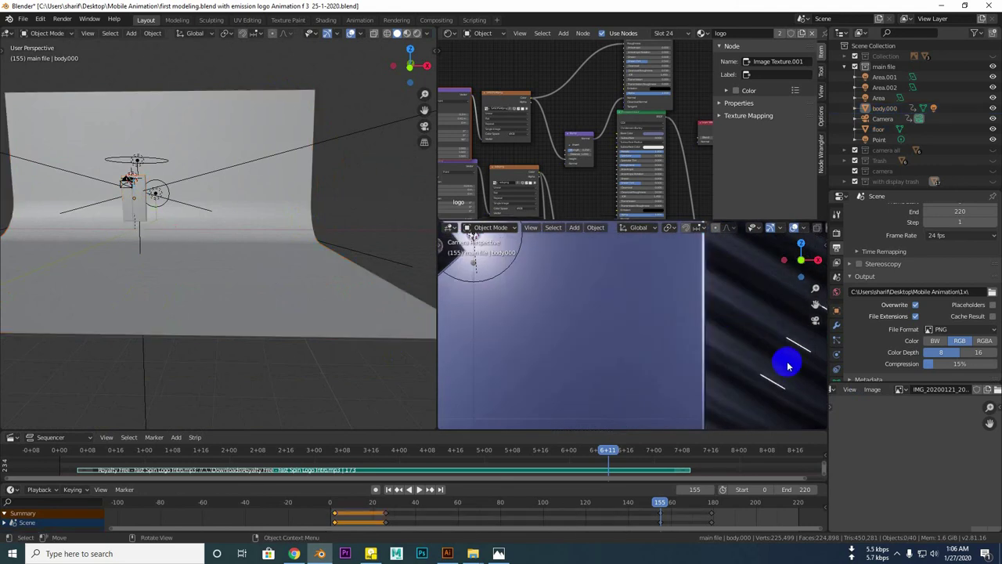
{"action": "mouse_move", "coordinate": [729, 342]}
{"action": "middle_mouse_down", "text": "shift"}
{"action": "mouse_move", "coordinate": [689, 314]}
{"action": "mouse_move", "coordinate": [678, 290]}
{"action": "middle_mouse_up", "text": "shift"}
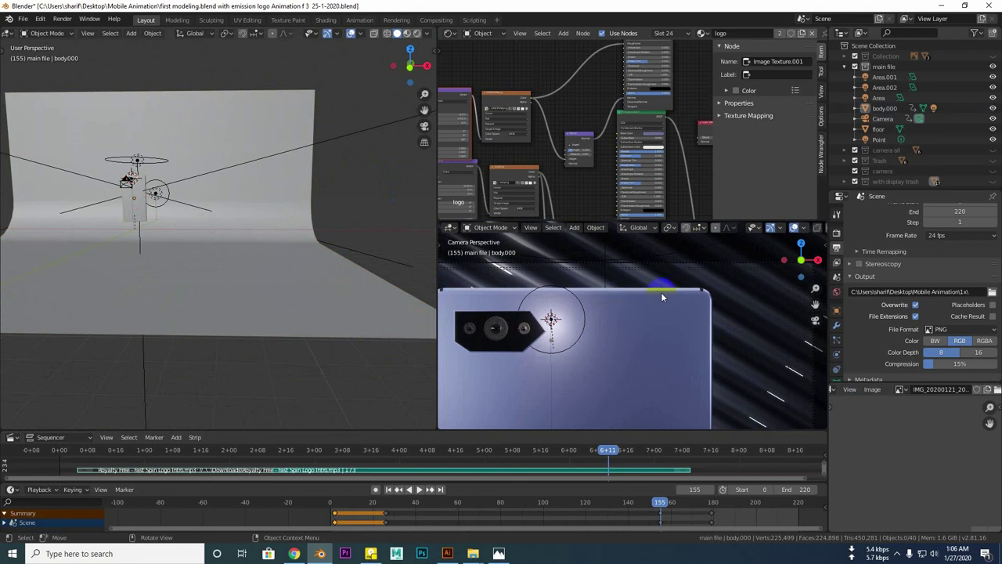
{"action": "middle_click_drag", "start_coordinate": [596, 336], "coordinate": [678, 297], "text": "shift"}
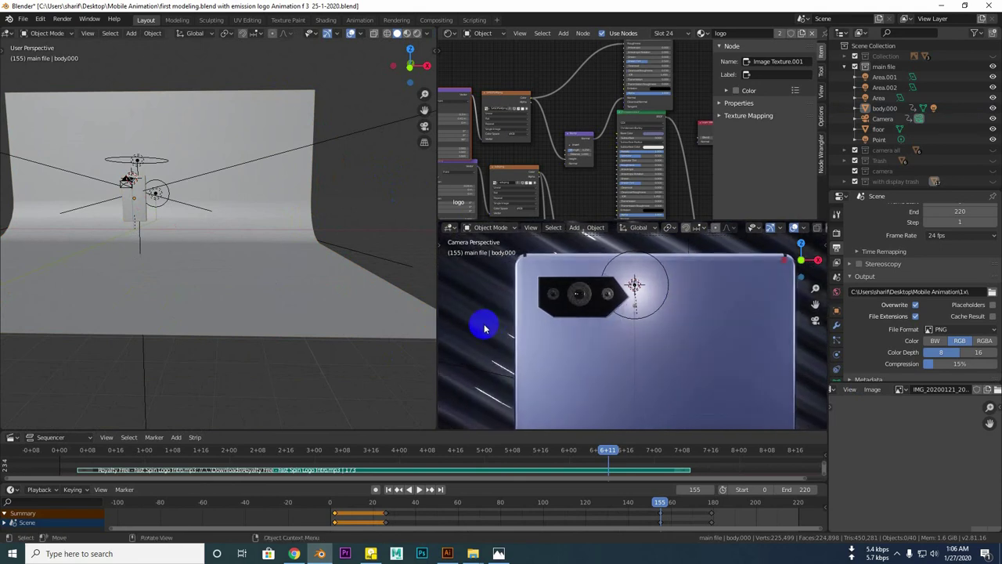
{"action": "mouse_move", "coordinate": [122, 387]}
{"action": "middle_mouse_down"}
{"action": "mouse_move", "coordinate": [217, 390]}
{"action": "mouse_move", "coordinate": [224, 291]}
{"action": "mouse_move", "coordinate": [213, 324]}
{"action": "middle_mouse_up"}
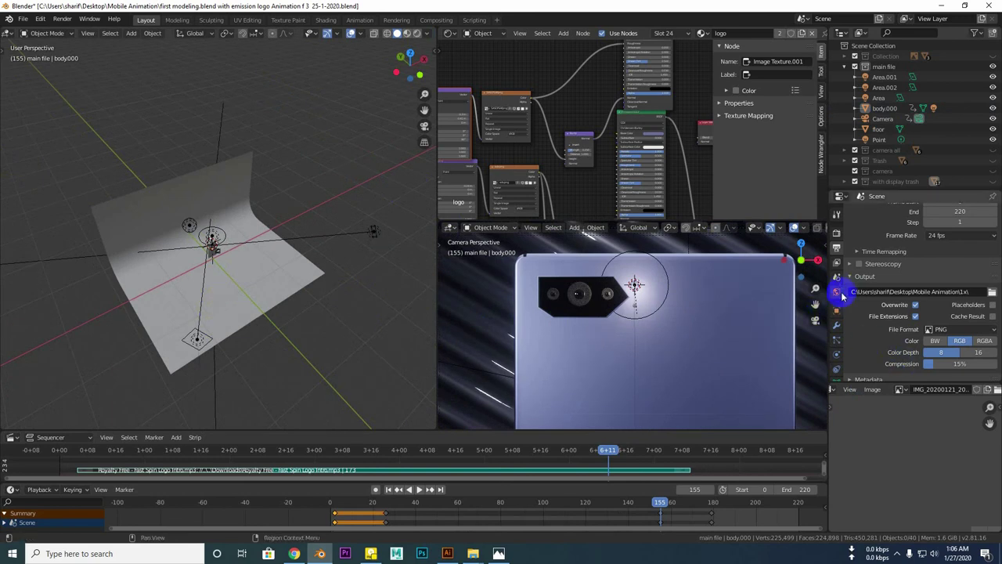
Set Color Management's View Transform to False Color and inspect the exposure
{"action": "left_click", "coordinate": [837, 236]}
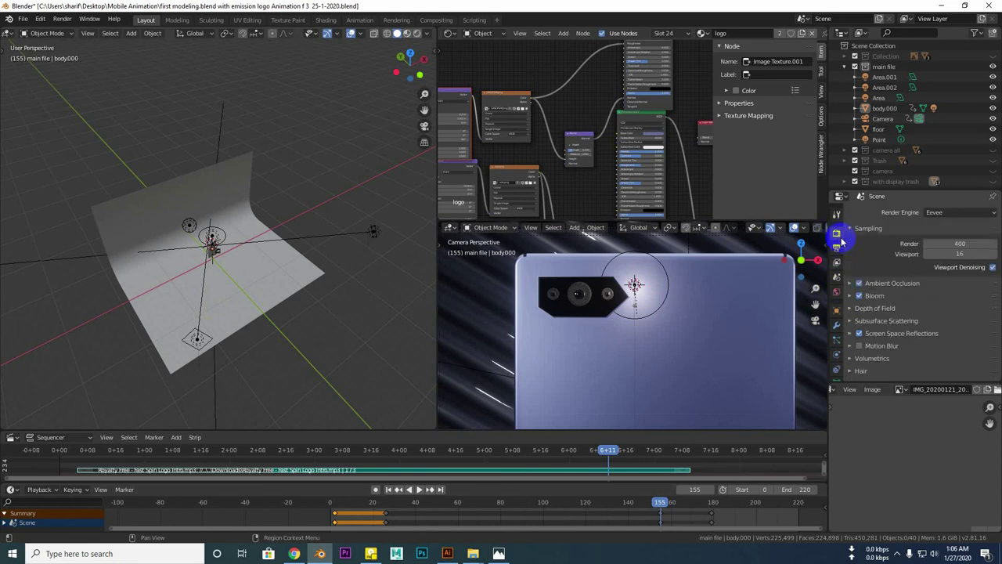
{"action": "scroll", "coordinate": [884, 329], "scroll_direction": "down", "scroll_amount": 3}
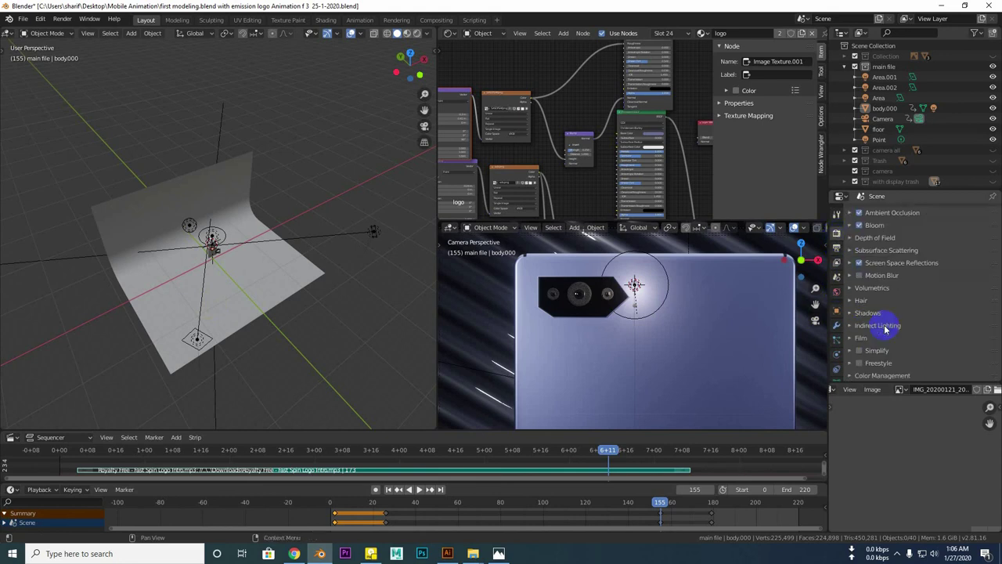
{"action": "left_click", "coordinate": [850, 377]}
{"action": "scroll", "coordinate": [900, 321], "scroll_direction": "down", "scroll_amount": 4}
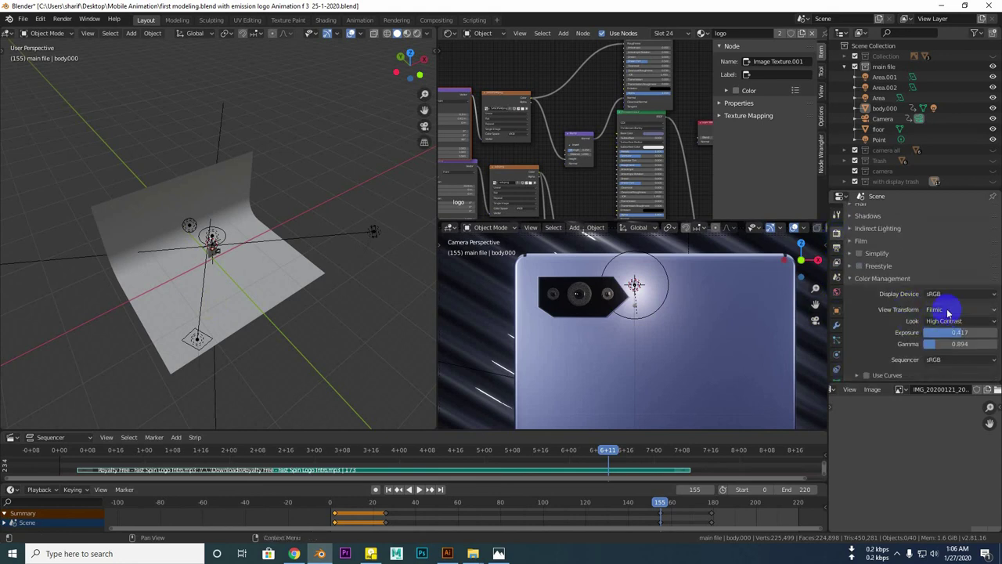
{"action": "left_click", "coordinate": [947, 311]}
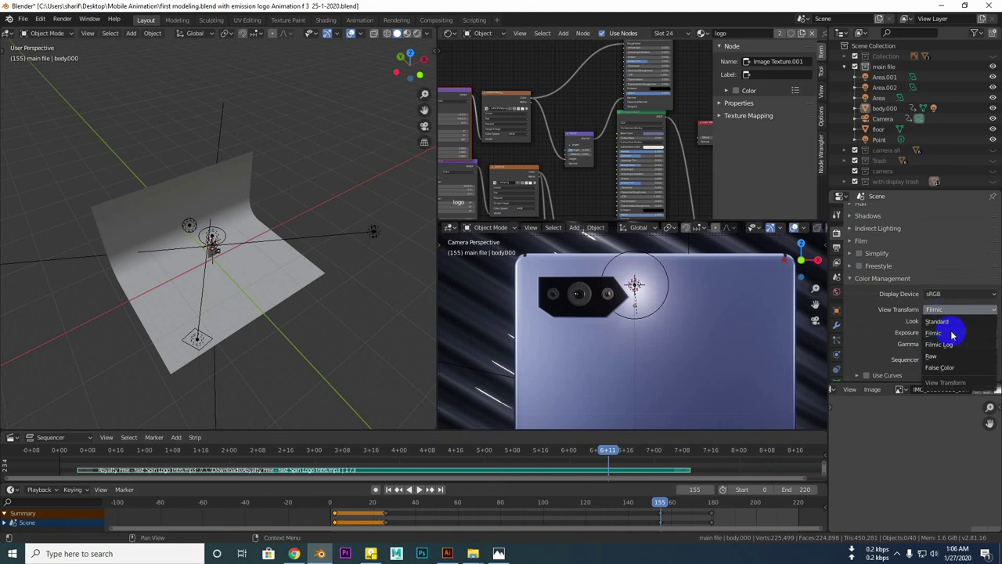
{"action": "key", "text": "Return"}
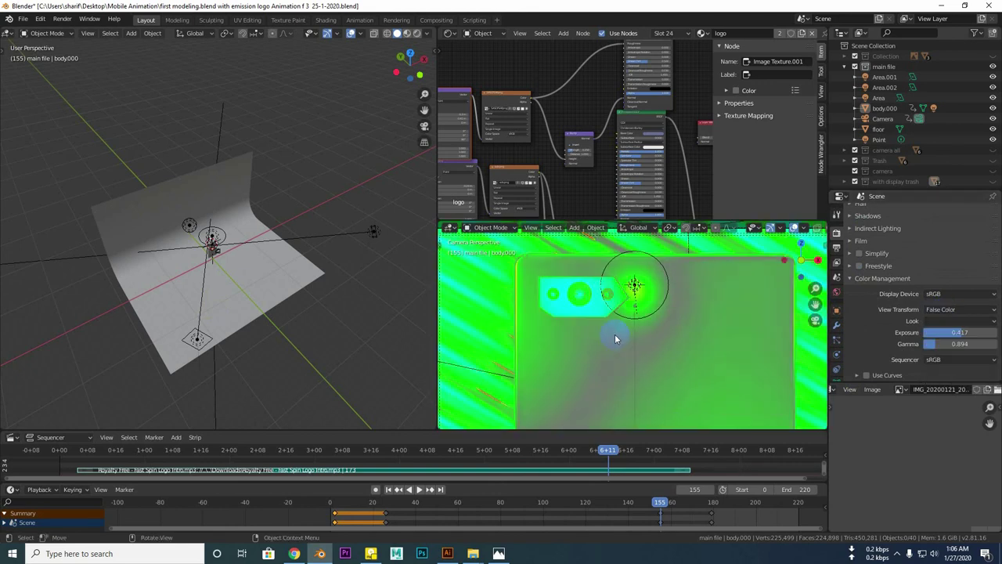
{"action": "scroll", "coordinate": [616, 336], "scroll_direction": "down", "scroll_amount": 3}
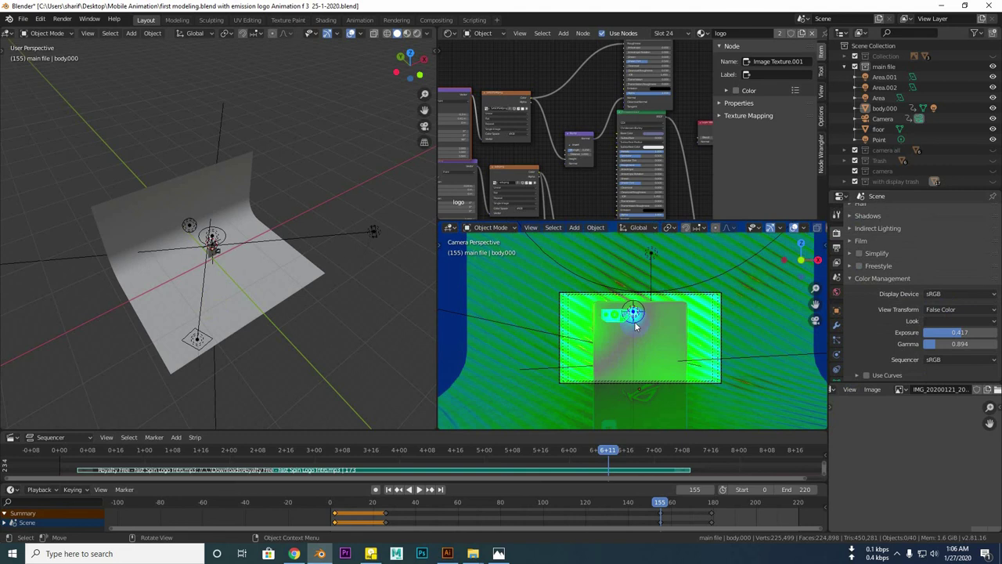
{"action": "scroll", "coordinate": [652, 337], "scroll_direction": "up", "scroll_amount": 2}
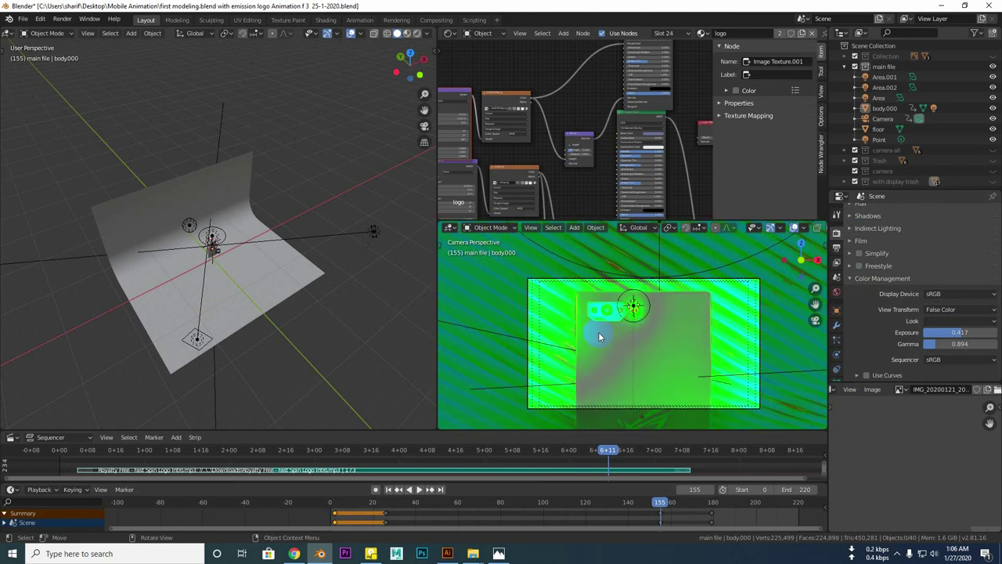
{"action": "scroll", "coordinate": [599, 337], "scroll_direction": "up", "scroll_amount": 3}
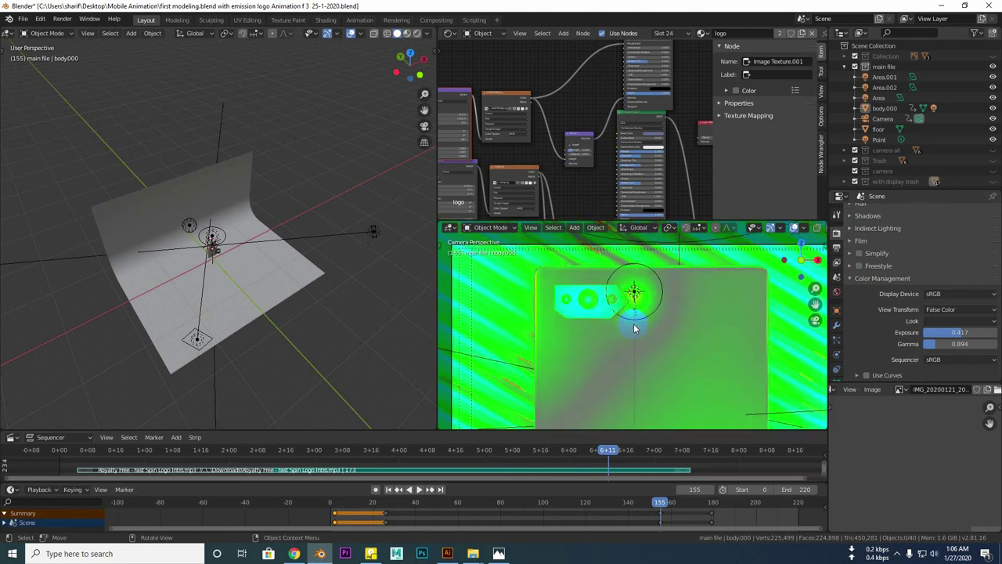
{"action": "scroll", "coordinate": [645, 344], "scroll_direction": "down", "scroll_amount": 4}
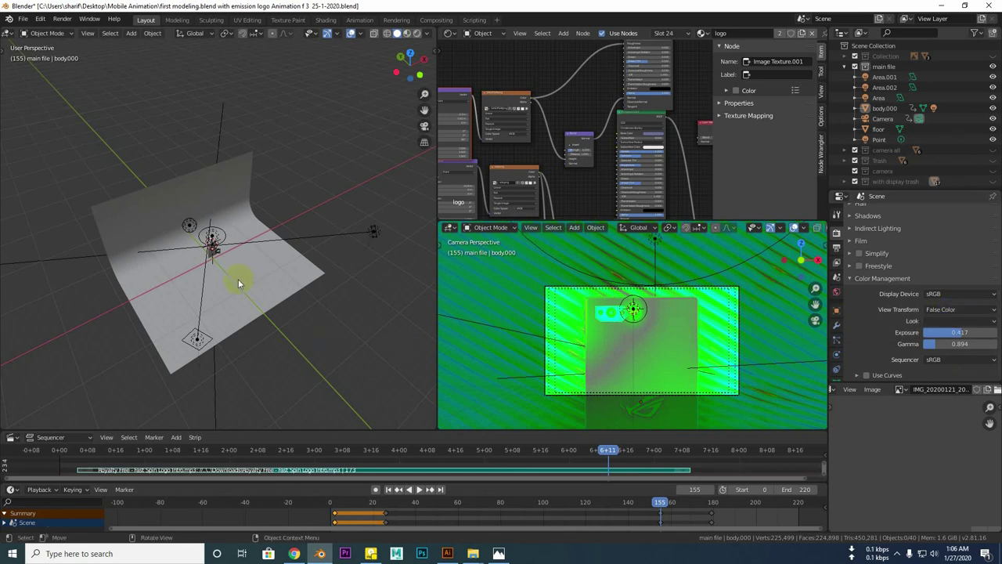
Set the View Transform back to Filmic with the High Contrast look
{"action": "left_click", "coordinate": [969, 311]}
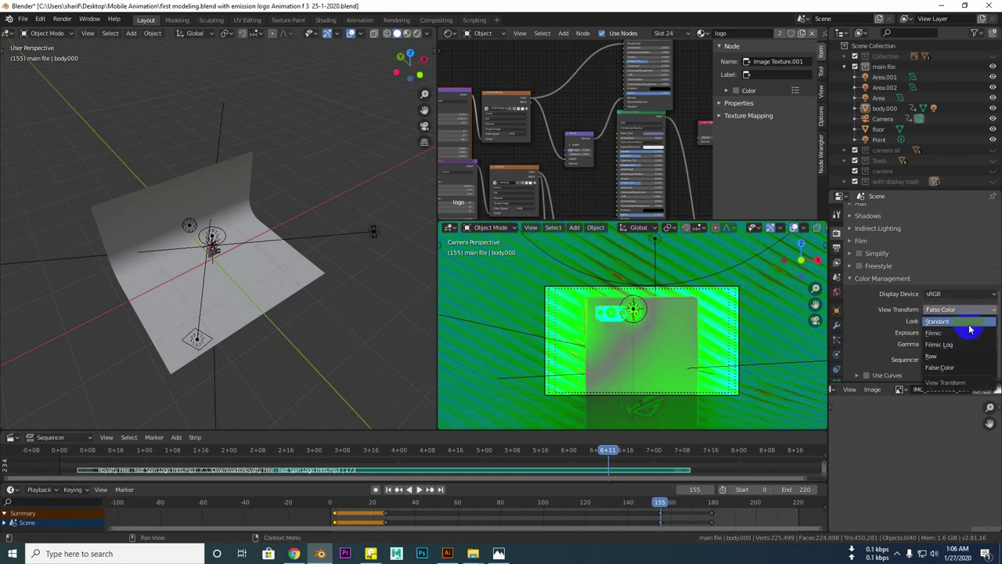
{"action": "left_click", "coordinate": [964, 334]}
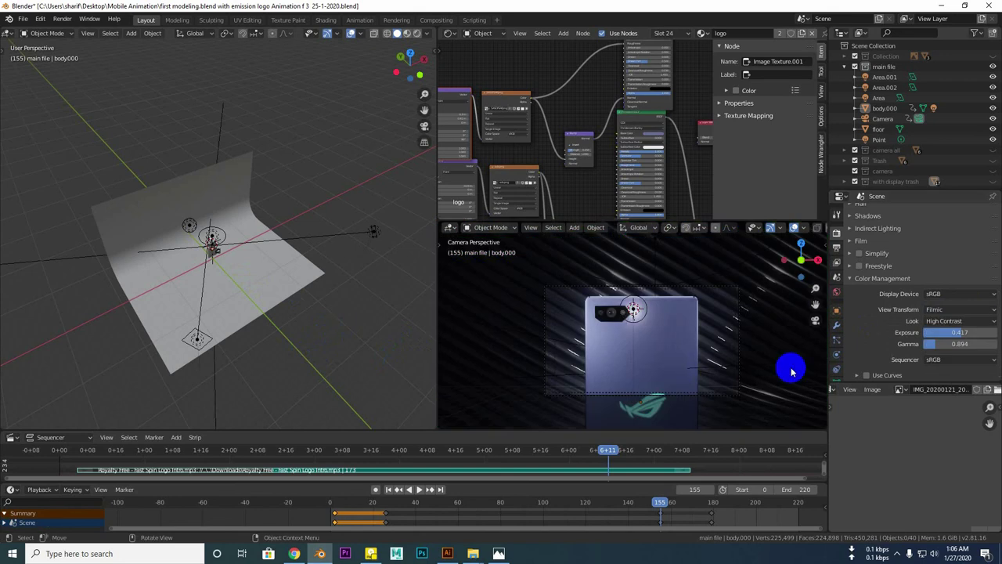
{"action": "scroll", "coordinate": [646, 355], "scroll_direction": "up", "scroll_amount": 1}
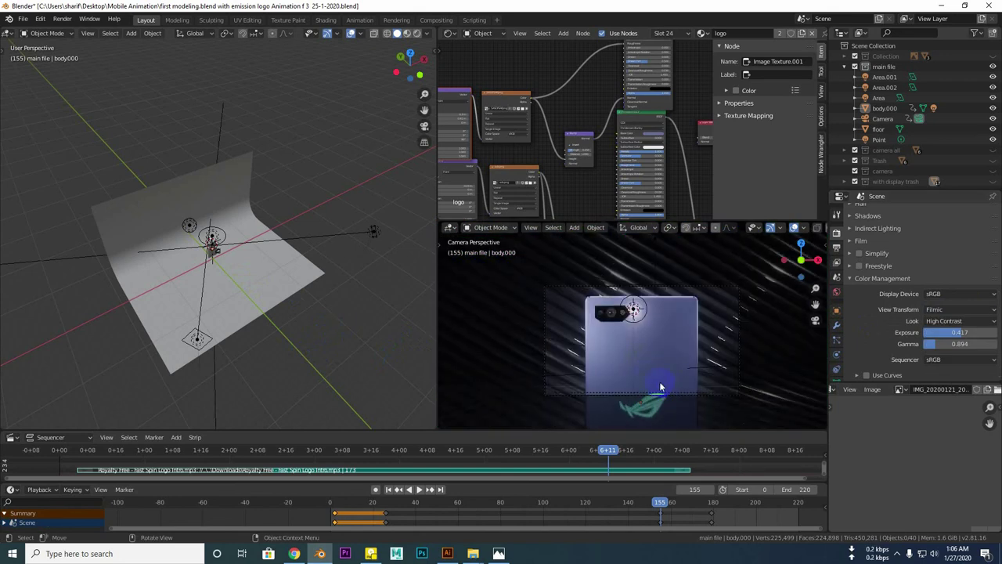
Rewind the animation to frame 0 and play it
{"action": "mouse_move", "coordinate": [200, 343]}
{"action": "middle_mouse_down"}
{"action": "mouse_move", "coordinate": [313, 347]}
{"action": "mouse_move", "coordinate": [297, 306]}
{"action": "mouse_move", "coordinate": [271, 293]}
{"action": "mouse_move", "coordinate": [279, 279]}
{"action": "mouse_move", "coordinate": [345, 291]}
{"action": "mouse_move", "coordinate": [265, 287]}
{"action": "middle_mouse_up"}
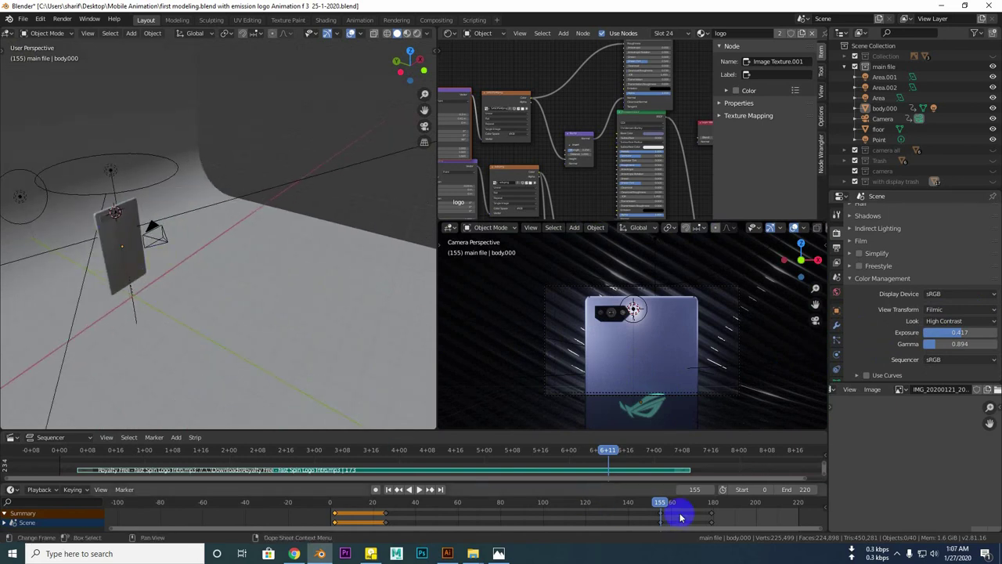
{"action": "left_click_drag", "start_coordinate": [646, 508], "coordinate": [330, 511]}
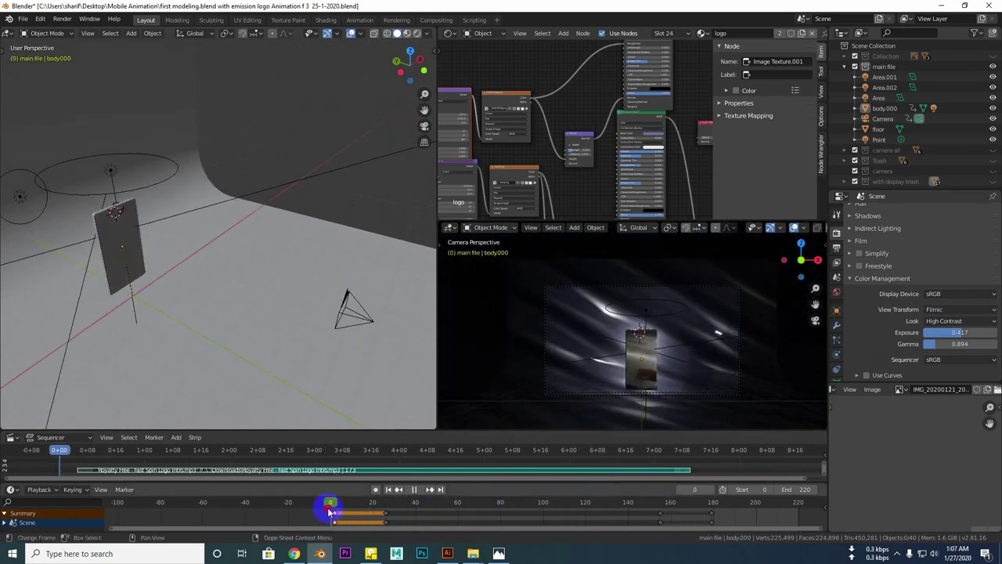
{"action": "key", "text": "space"}
{"action": "key", "text": "space"}
{"action": "mouse_move", "coordinate": [190, 310]}
{"action": "middle_mouse_down"}
{"action": "mouse_move", "coordinate": [208, 321]}
{"action": "mouse_move", "coordinate": [178, 323]}
{"action": "mouse_move", "coordinate": [247, 296]}
{"action": "mouse_move", "coordinate": [188, 293]}
{"action": "mouse_move", "coordinate": [208, 250]}
{"action": "middle_mouse_up"}
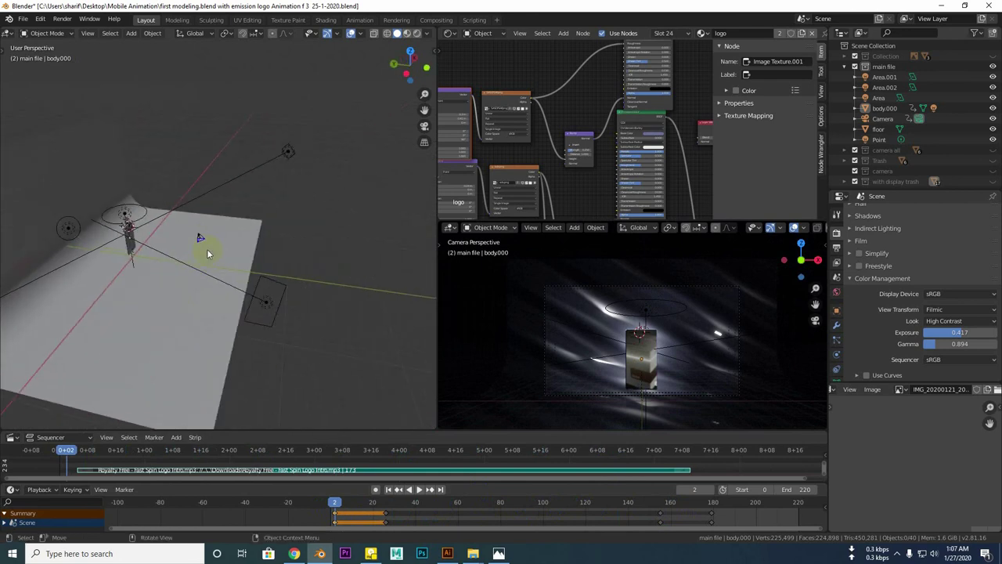
{"action": "left_click", "coordinate": [343, 510]}
{"action": "left_click_drag", "start_coordinate": [343, 510], "coordinate": [306, 503]}
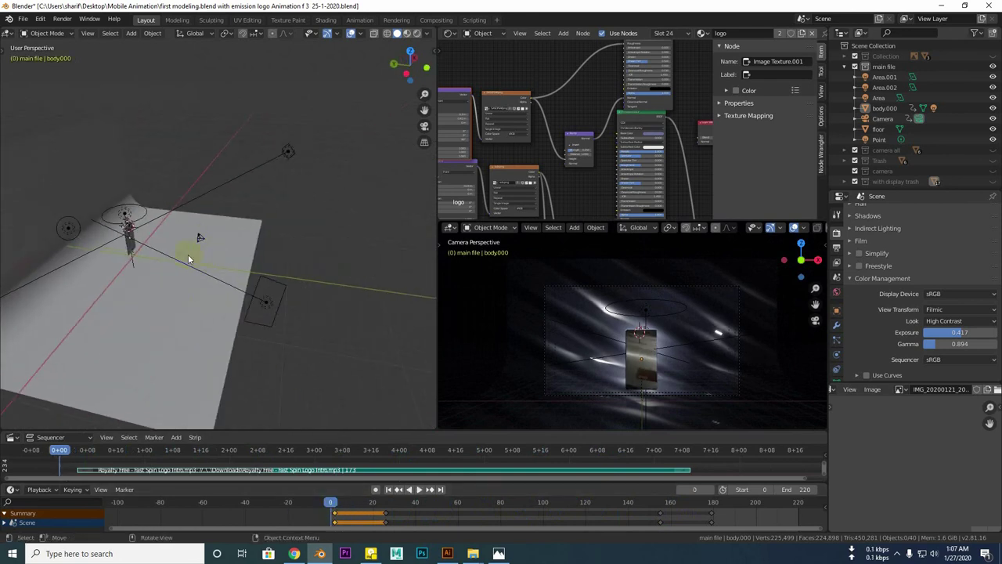
Replay the spin from frame 0 to frame 21 and show the Transform sidebar
{"action": "middle_click_drag", "start_coordinate": [190, 253], "coordinate": [205, 304]}
{"action": "left_click", "coordinate": [331, 510]}
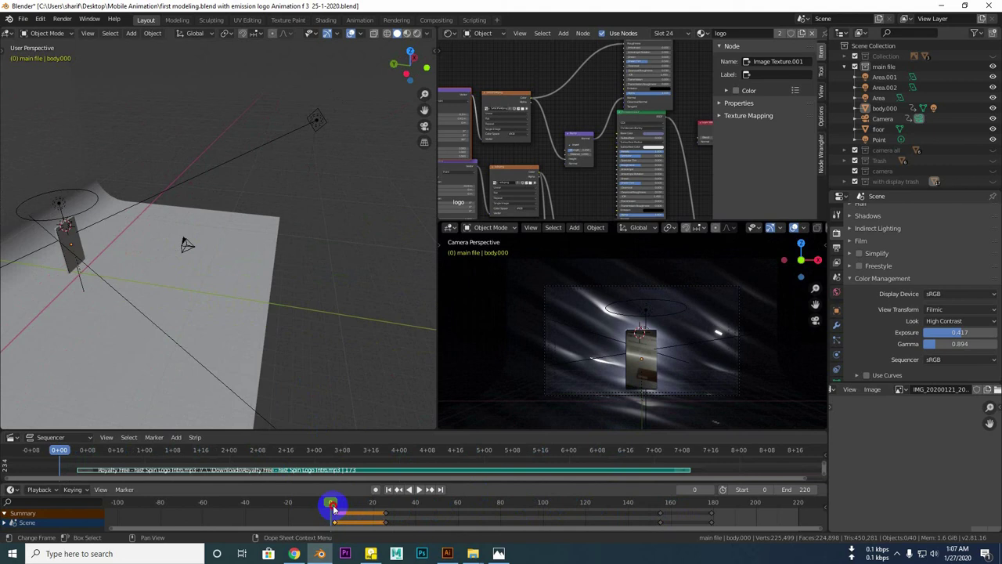
{"action": "key", "text": "space"}
{"action": "key", "text": "Escape"}
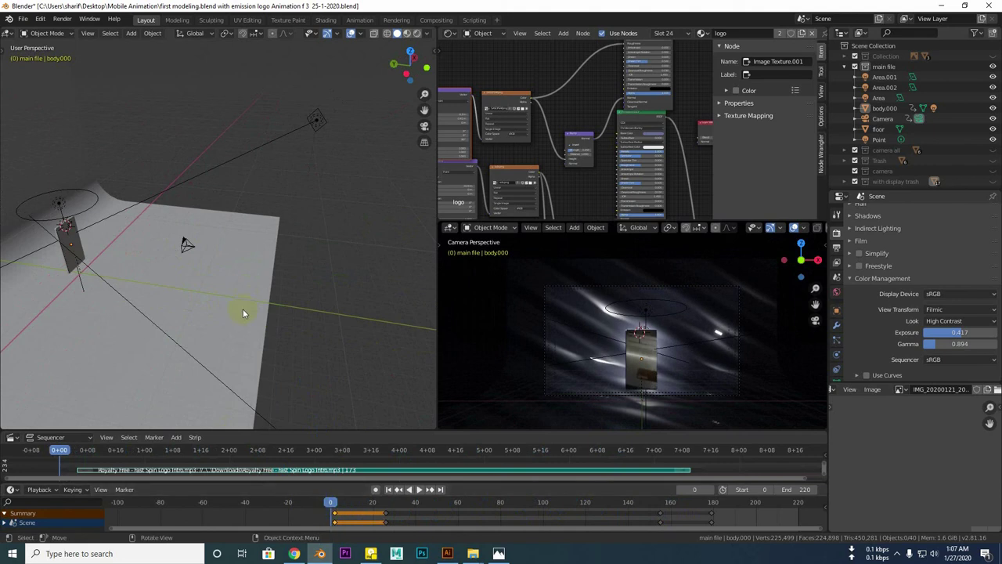
{"action": "key", "text": "space"}
{"action": "key", "text": "space"}
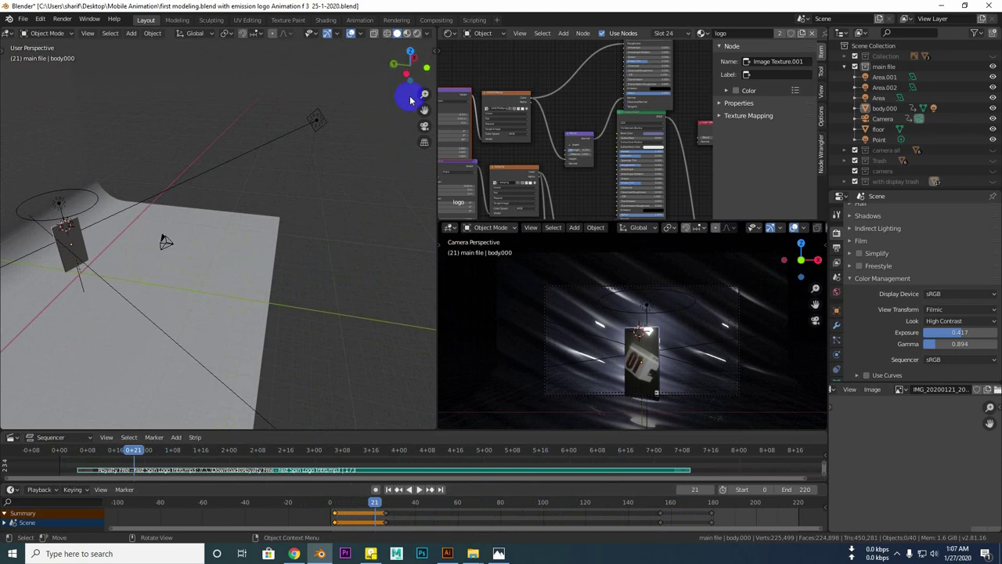
{"action": "key", "text": "n"}
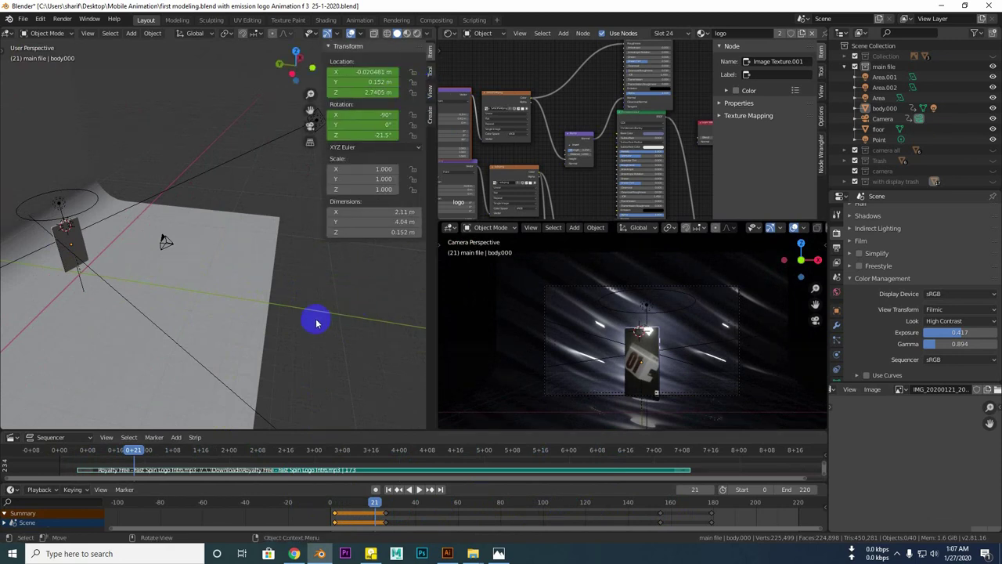
{"action": "left_click_drag", "start_coordinate": [369, 505], "coordinate": [274, 505]}
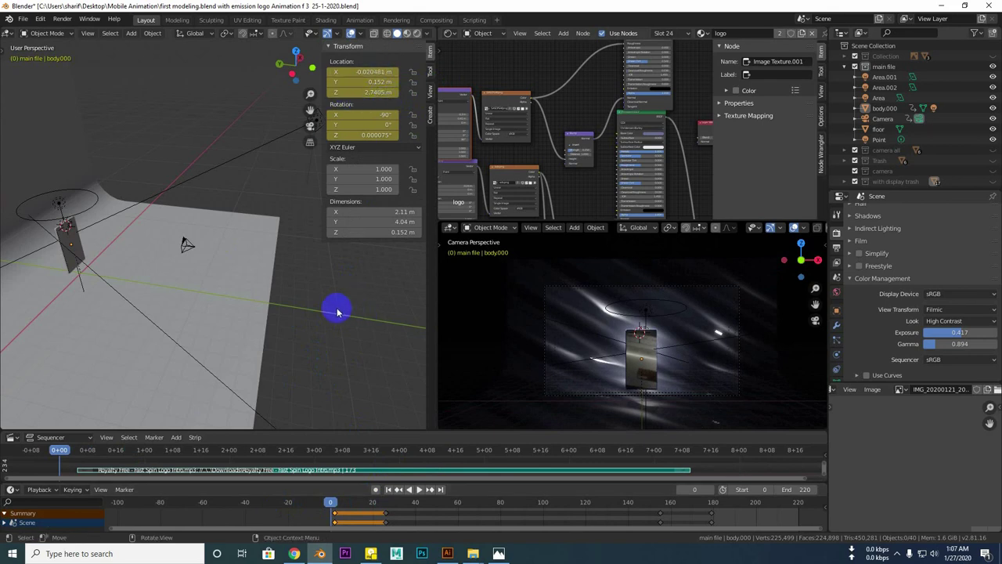
{"action": "mouse_move", "coordinate": [301, 293]}
{"action": "middle_mouse_down"}
{"action": "mouse_move", "coordinate": [342, 295]}
{"action": "mouse_move", "coordinate": [242, 269]}
{"action": "mouse_move", "coordinate": [220, 273]}
{"action": "mouse_move", "coordinate": [264, 277]}
{"action": "mouse_move", "coordinate": [230, 279]}
{"action": "mouse_move", "coordinate": [261, 299]}
{"action": "middle_mouse_up"}
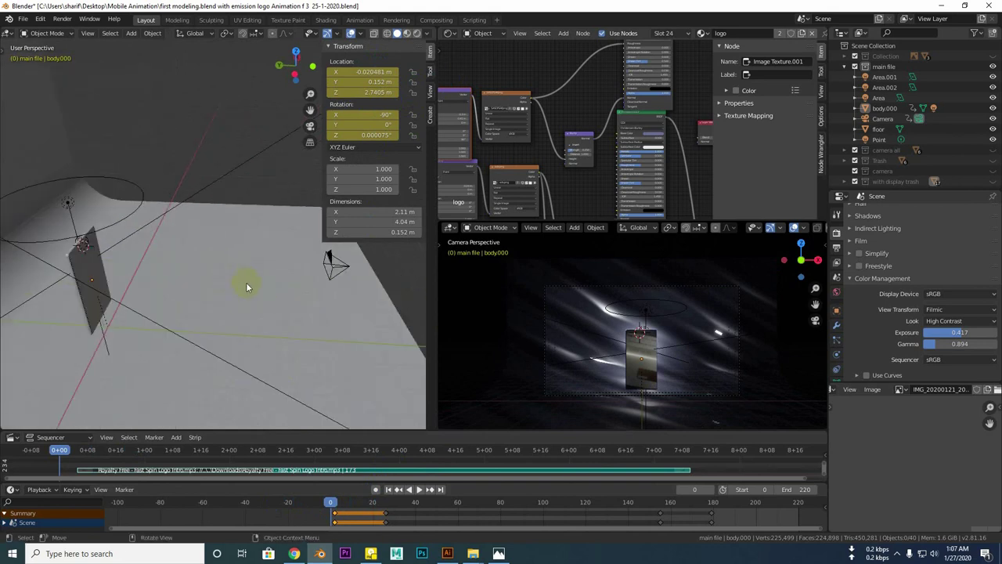
{"action": "mouse_move", "coordinate": [249, 294]}
{"action": "middle_mouse_down"}
{"action": "mouse_move", "coordinate": [214, 298]}
{"action": "mouse_move", "coordinate": [252, 297]}
{"action": "mouse_move", "coordinate": [234, 282]}
{"action": "mouse_move", "coordinate": [130, 282]}
{"action": "middle_mouse_up"}
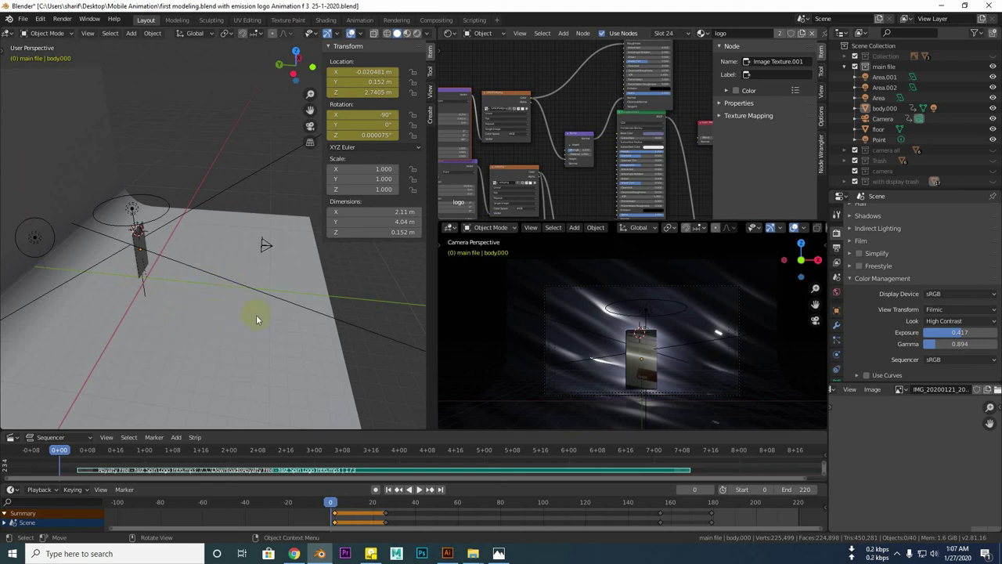
{"action": "mouse_move", "coordinate": [256, 315]}
{"action": "middle_mouse_down"}
{"action": "mouse_move", "coordinate": [186, 317]}
{"action": "mouse_move", "coordinate": [249, 321]}
{"action": "mouse_move", "coordinate": [218, 322]}
{"action": "middle_mouse_up"}
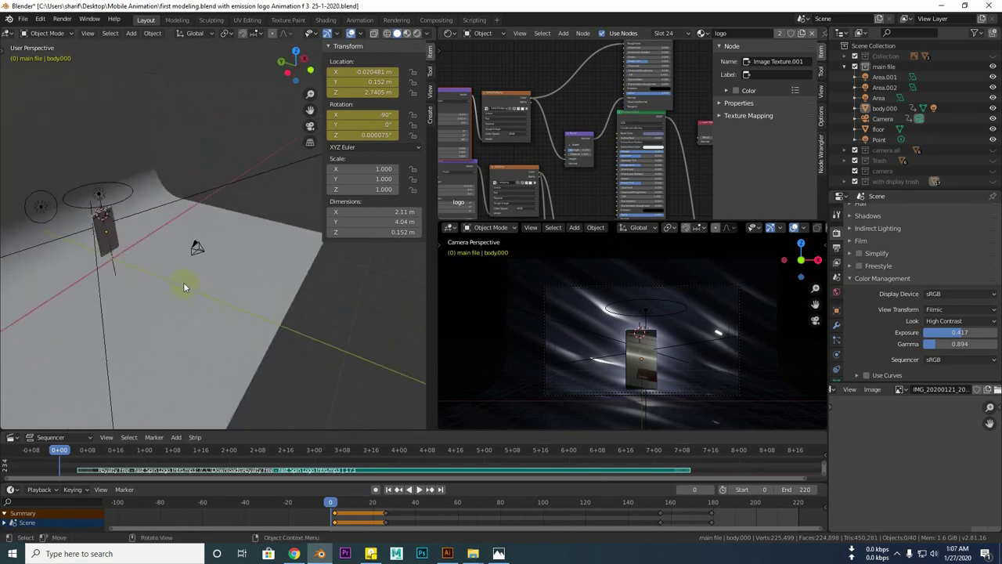
{"action": "key", "text": "space"}
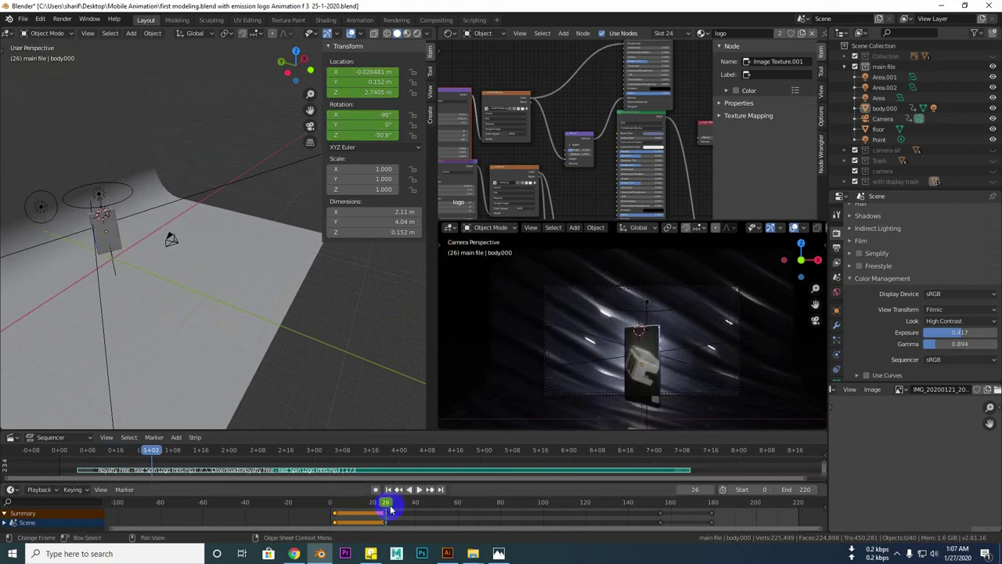
{"action": "left_click_drag", "start_coordinate": [361, 507], "coordinate": [321, 505]}
{"action": "key", "text": "space"}
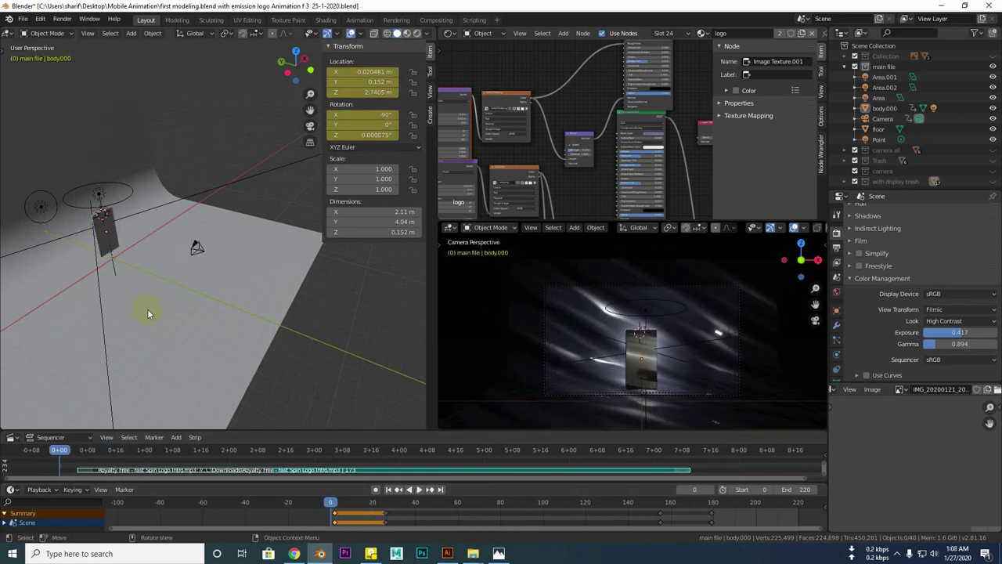
{"action": "middle_click_drag", "start_coordinate": [231, 354], "coordinate": [277, 272]}
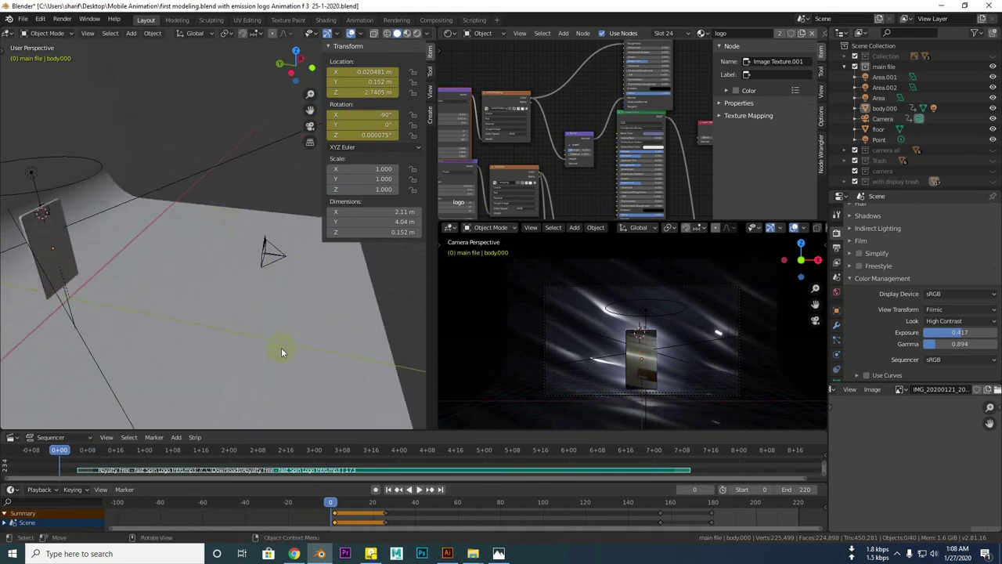
{"action": "mouse_move", "coordinate": [281, 347]}
{"action": "middle_mouse_down"}
{"action": "mouse_move", "coordinate": [253, 349]}
{"action": "mouse_move", "coordinate": [273, 353]}
{"action": "middle_mouse_up"}
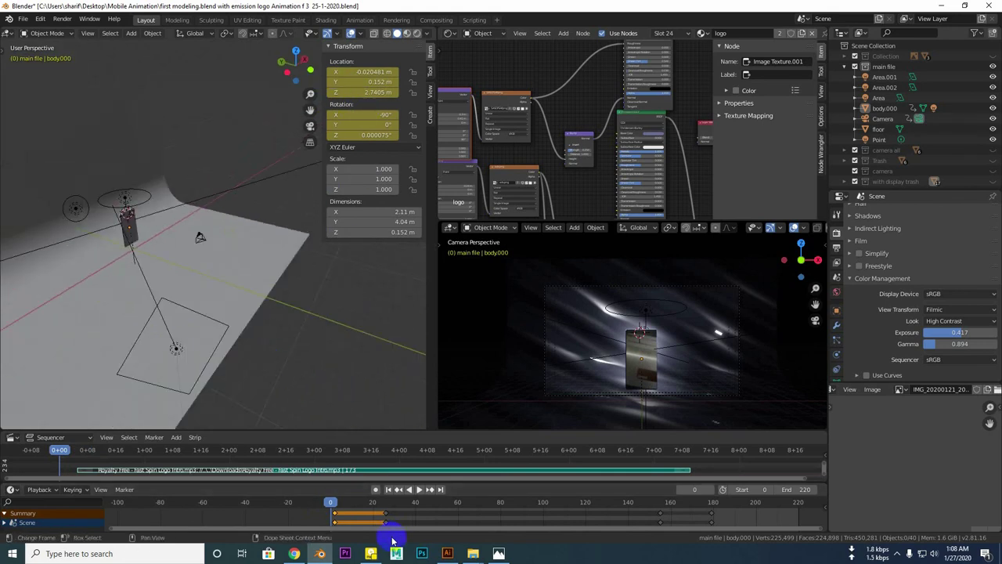
{"action": "key", "text": "space"}
{"action": "key", "text": "space"}
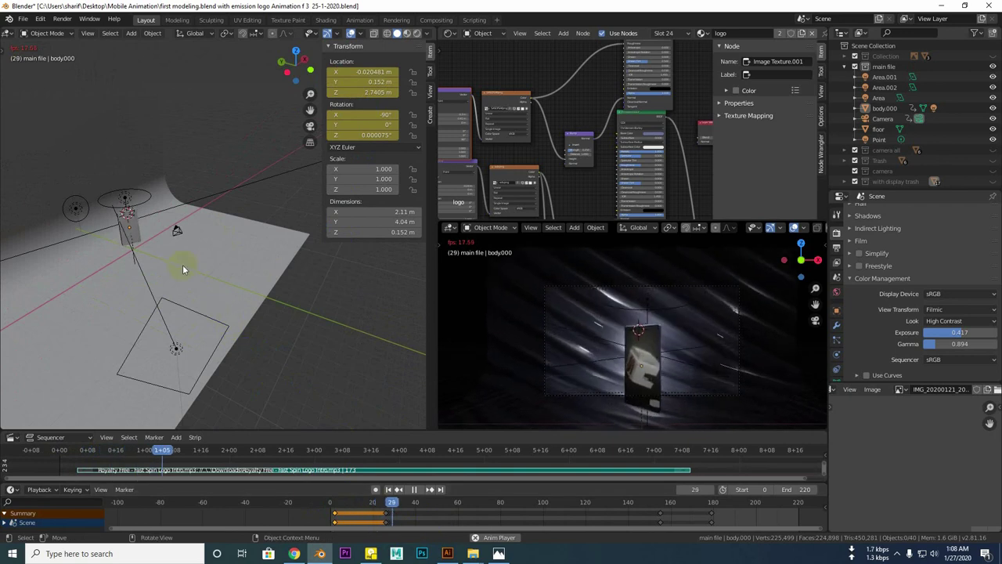
{"action": "middle_click_drag", "start_coordinate": [162, 287], "coordinate": [234, 313]}
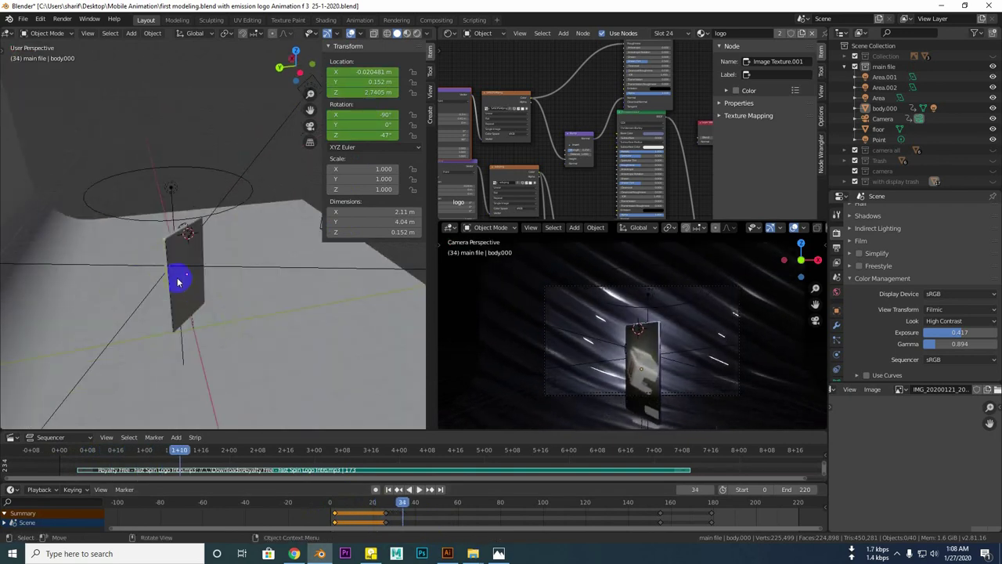
Select body.000 and play the rotation, stopping at frame 169 with the logo facing the camera
{"action": "left_click", "coordinate": [188, 317]}
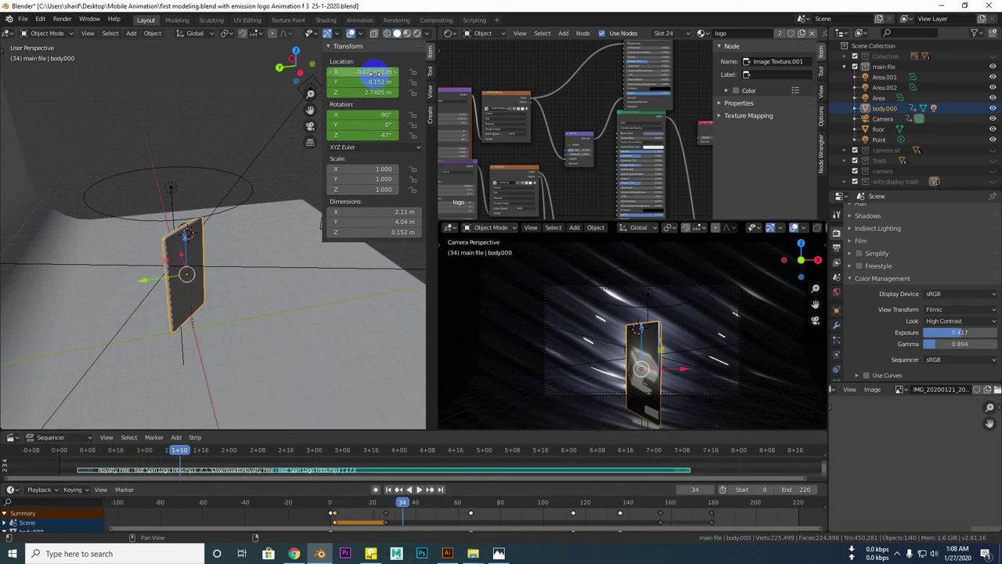
{"action": "mouse_move", "coordinate": [290, 287]}
{"action": "middle_mouse_down"}
{"action": "mouse_move", "coordinate": [283, 306]}
{"action": "mouse_move", "coordinate": [140, 307]}
{"action": "mouse_move", "coordinate": [171, 301]}
{"action": "mouse_move", "coordinate": [163, 299]}
{"action": "middle_mouse_up"}
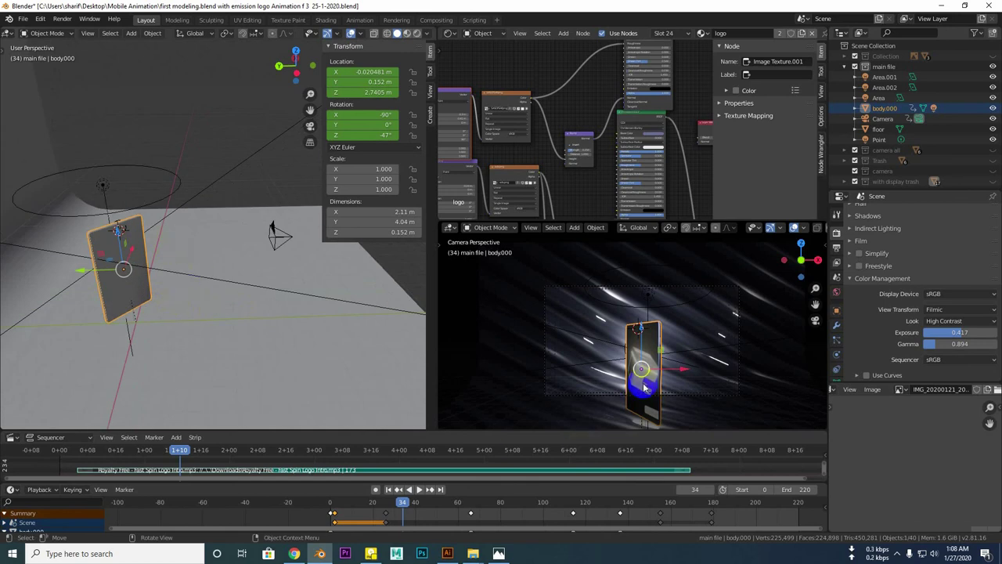
{"action": "key", "text": "space"}
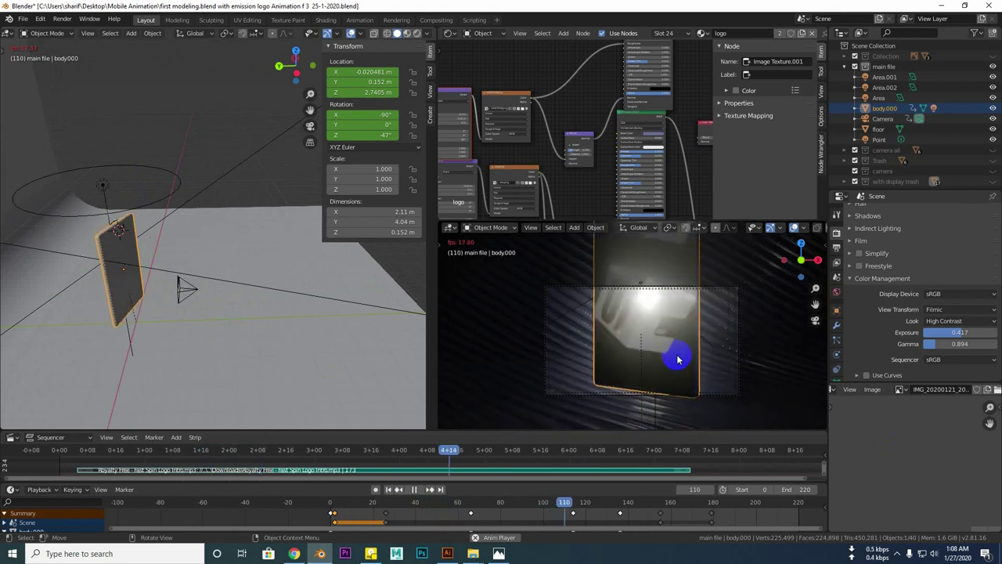
{"action": "key", "text": "space"}
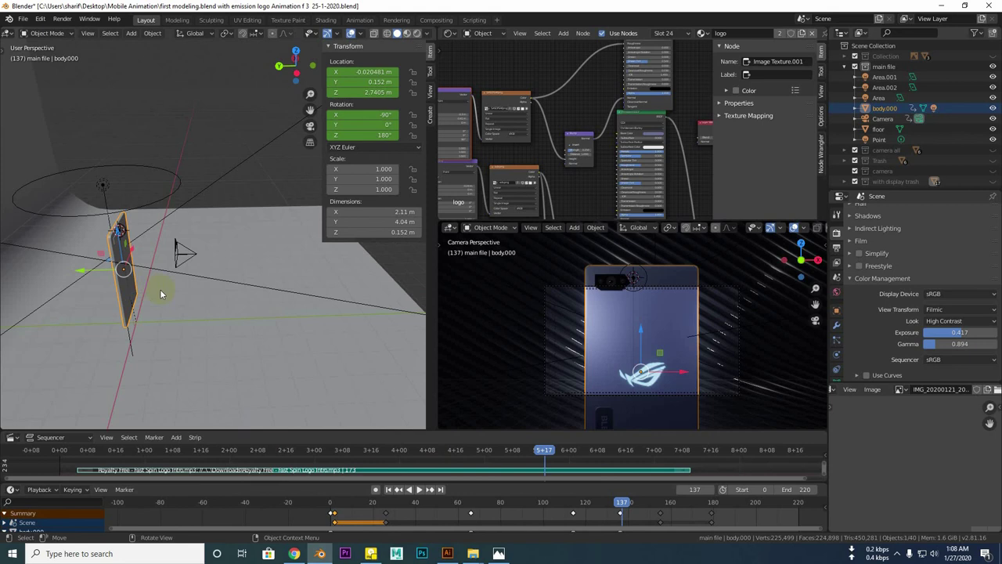
{"action": "key", "text": "space"}
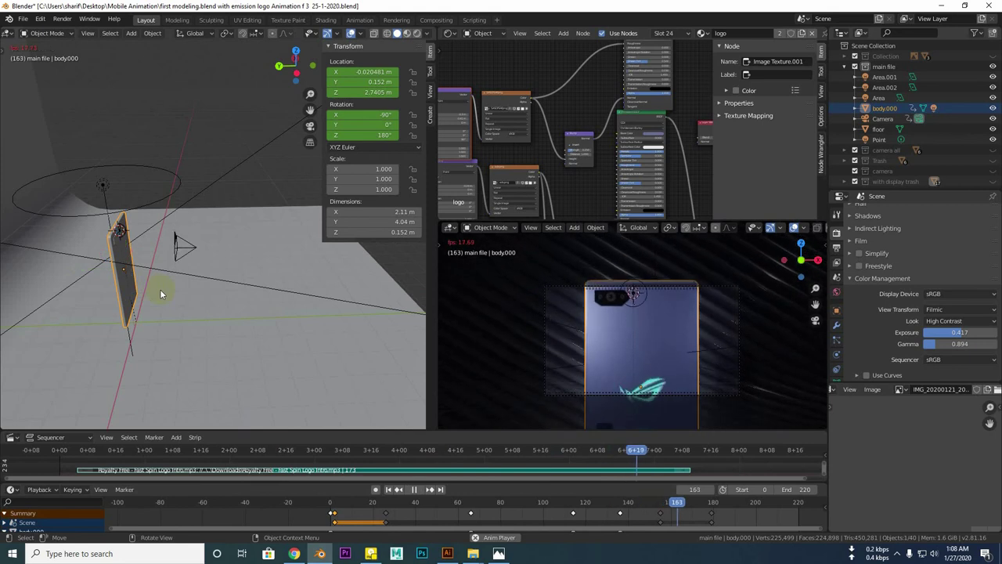
{"action": "key", "text": "space"}
{"action": "mouse_move", "coordinate": [580, 184]}
{"action": "middle_mouse_down"}
{"action": "mouse_move", "coordinate": [523, 110]}
{"action": "mouse_move", "coordinate": [600, 190]}
{"action": "mouse_move", "coordinate": [686, 130]}
{"action": "mouse_move", "coordinate": [622, 180]}
{"action": "mouse_move", "coordinate": [548, 208]}
{"action": "mouse_move", "coordinate": [576, 173]}
{"action": "middle_mouse_up"}
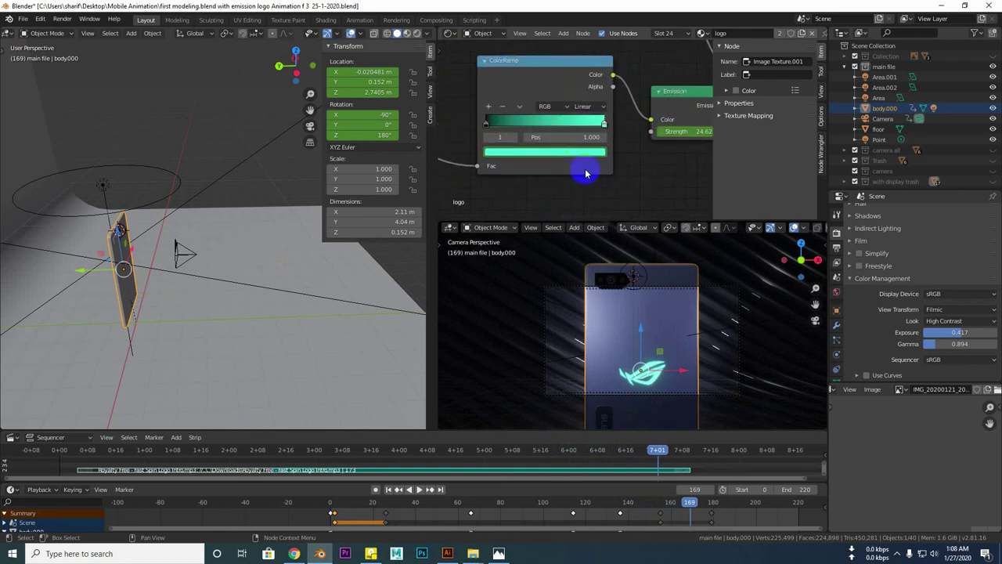
Frame the ColorRamp and Emission nodes, start playback, and orbit toward the floor, backdrop and camera
{"action": "middle_click_drag", "start_coordinate": [646, 186], "coordinate": [649, 179], "text": "ctrl"}
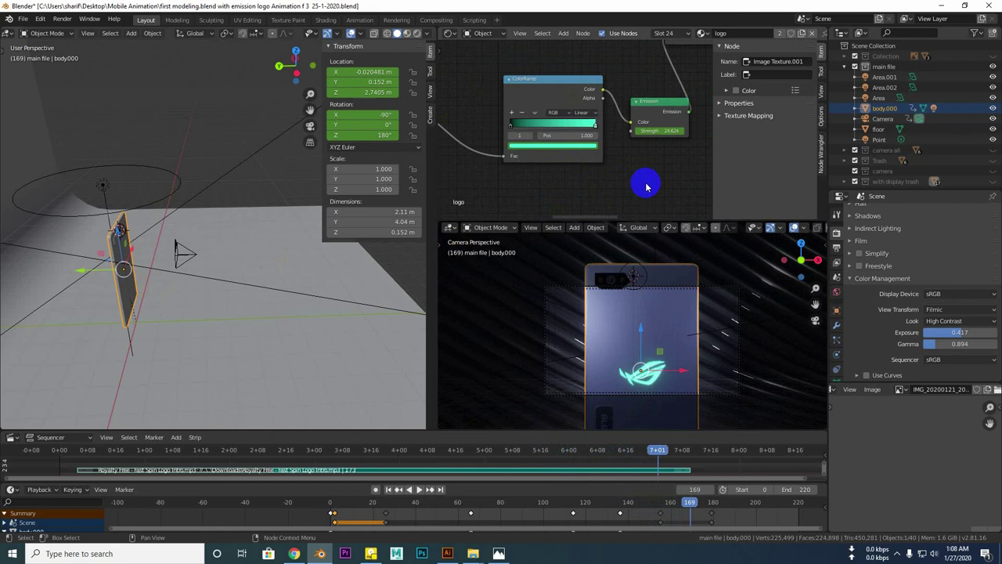
{"action": "key", "text": "space"}
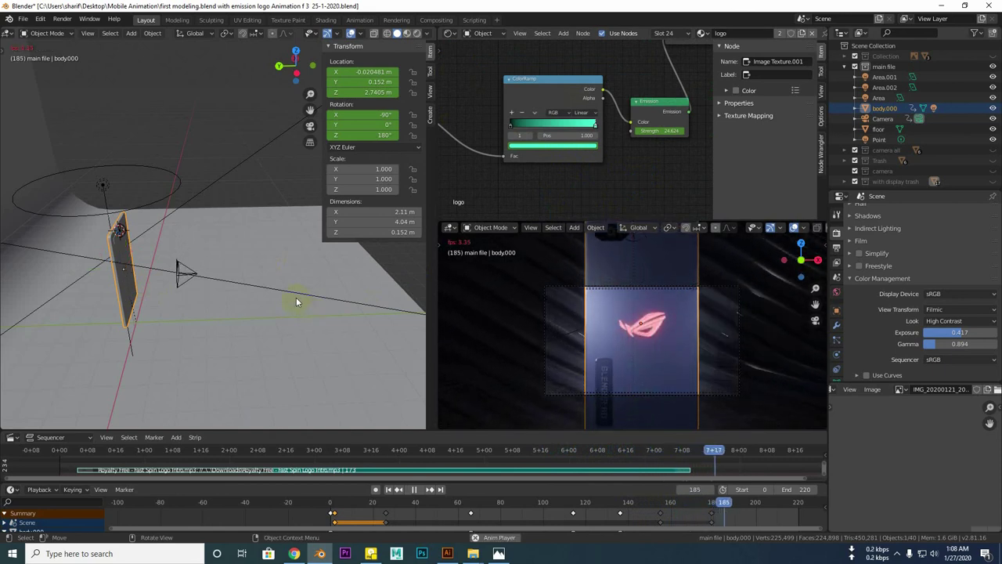
{"action": "middle_click_drag", "start_coordinate": [246, 311], "coordinate": [206, 307]}
{"action": "scroll", "coordinate": [205, 306], "scroll_direction": "up", "scroll_amount": 3}
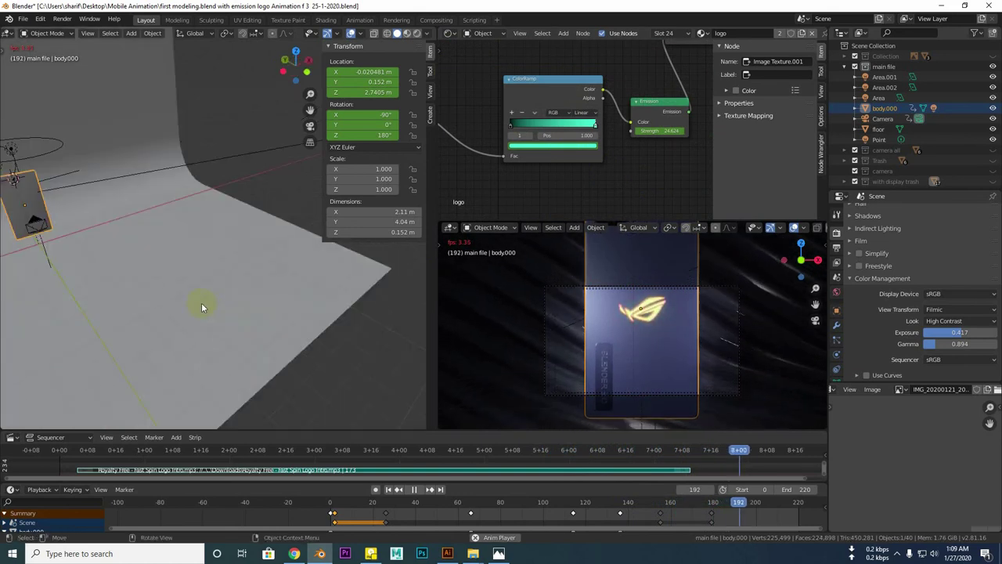
{"action": "middle_click_drag", "start_coordinate": [309, 316], "coordinate": [163, 307]}
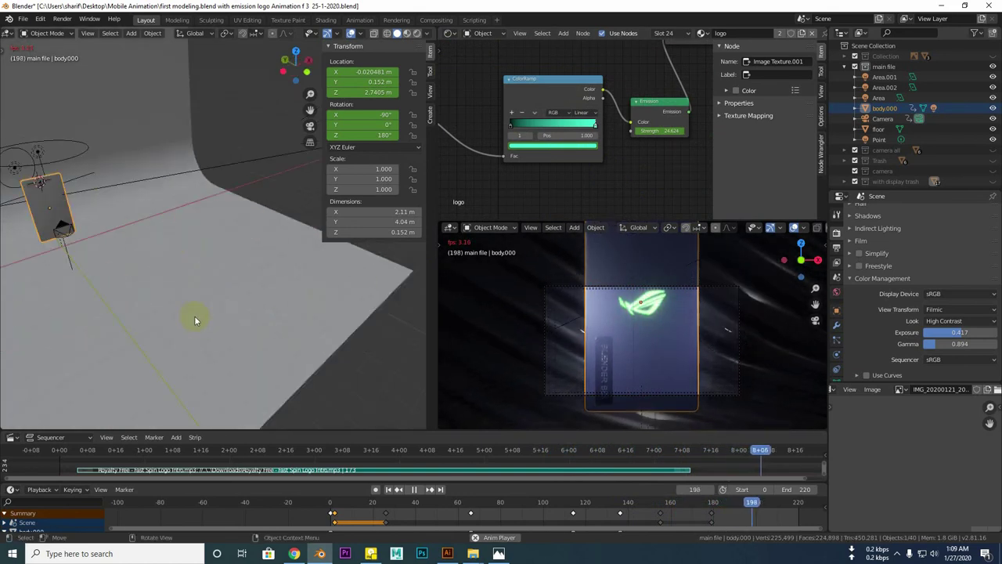
{"action": "scroll", "coordinate": [174, 284], "scroll_direction": "up", "scroll_amount": 3}
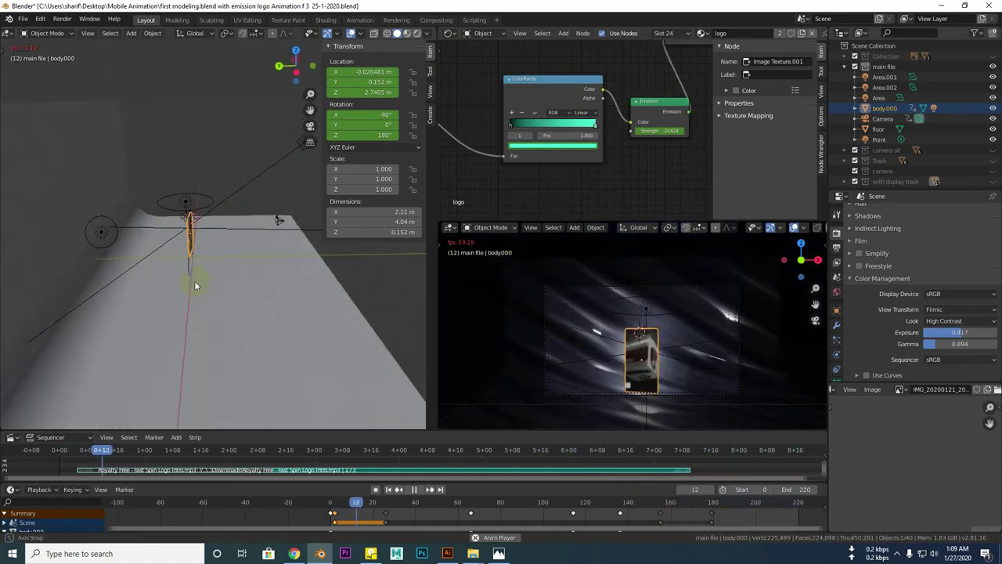
Orbit close around the glowing phone, then out over the whole set as the animation loops
{"action": "middle_click_drag", "start_coordinate": [245, 277], "coordinate": [238, 284]}
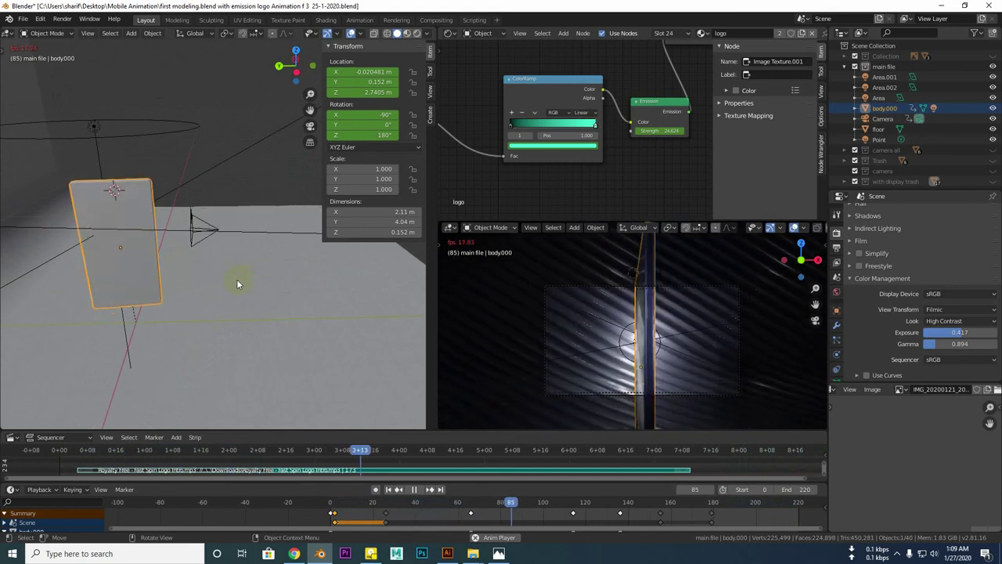
{"action": "mouse_move", "coordinate": [235, 280]}
{"action": "middle_mouse_down"}
{"action": "mouse_move", "coordinate": [161, 291]}
{"action": "mouse_move", "coordinate": [252, 287]}
{"action": "mouse_move", "coordinate": [187, 287]}
{"action": "mouse_move", "coordinate": [262, 312]}
{"action": "mouse_move", "coordinate": [183, 316]}
{"action": "mouse_move", "coordinate": [217, 300]}
{"action": "mouse_move", "coordinate": [202, 305]}
{"action": "middle_mouse_up"}
{"action": "scroll", "coordinate": [153, 291], "scroll_direction": "down", "scroll_amount": 5}
{"action": "scroll", "coordinate": [183, 316], "scroll_direction": "up", "scroll_amount": 3}
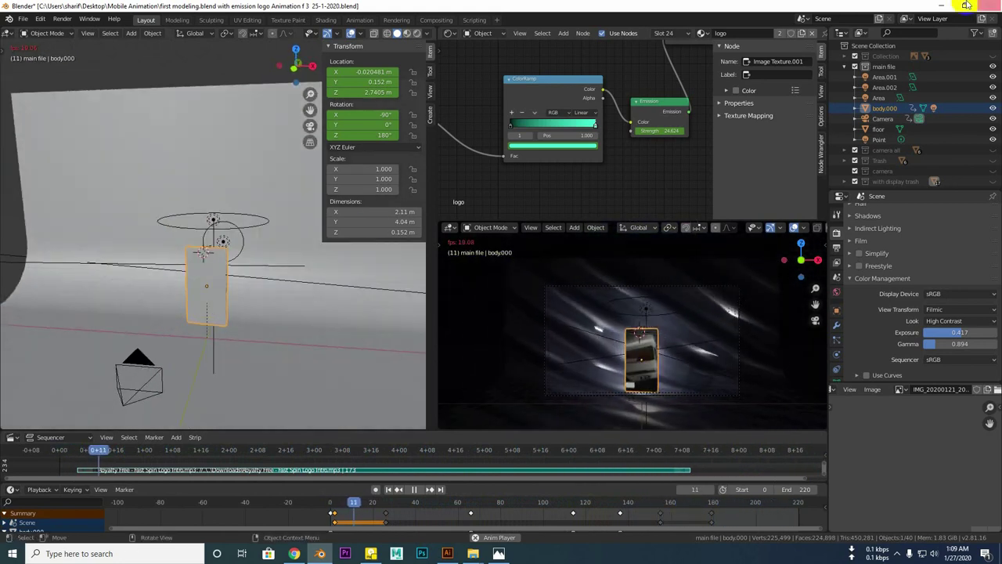
{"action": "mouse_move", "coordinate": [314, 339]}
{"action": "middle_mouse_down"}
{"action": "mouse_move", "coordinate": [226, 344]}
{"action": "mouse_move", "coordinate": [241, 343]}
{"action": "middle_mouse_up"}
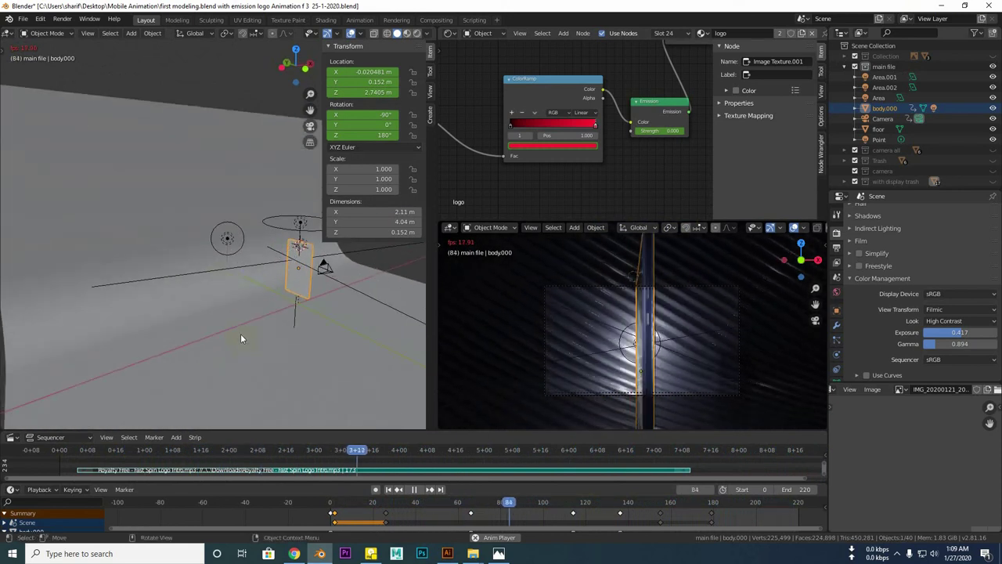